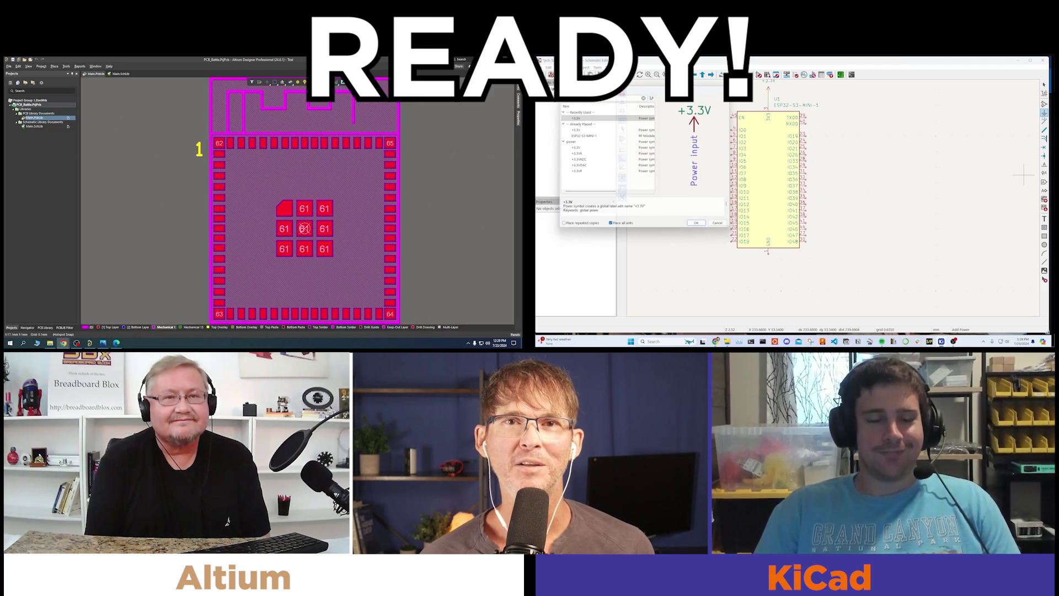
# Place the ESP32-S3-MINI-1 module on the KiCad schematic and begin adding a +3.3V power symbol
pyautogui.press('a')
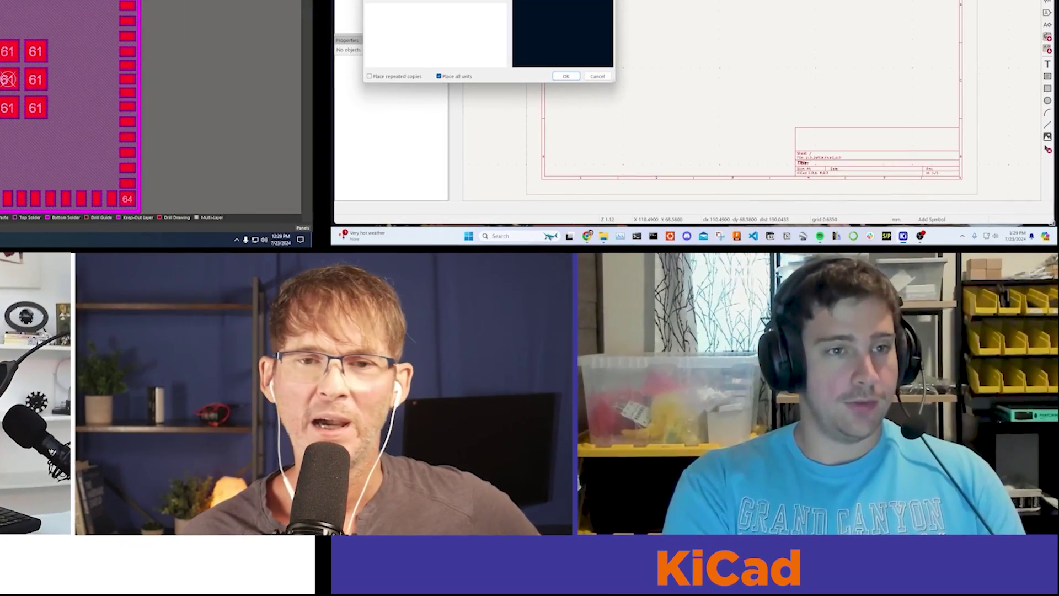
pyautogui.hotkey('ctrl', 'Tab')
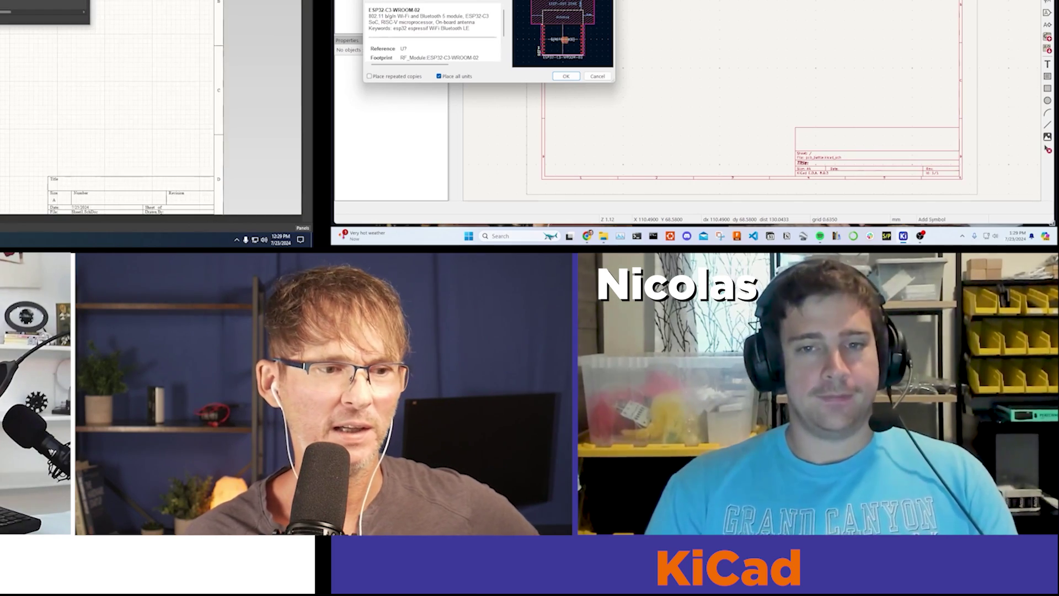
pyautogui.press('Down')
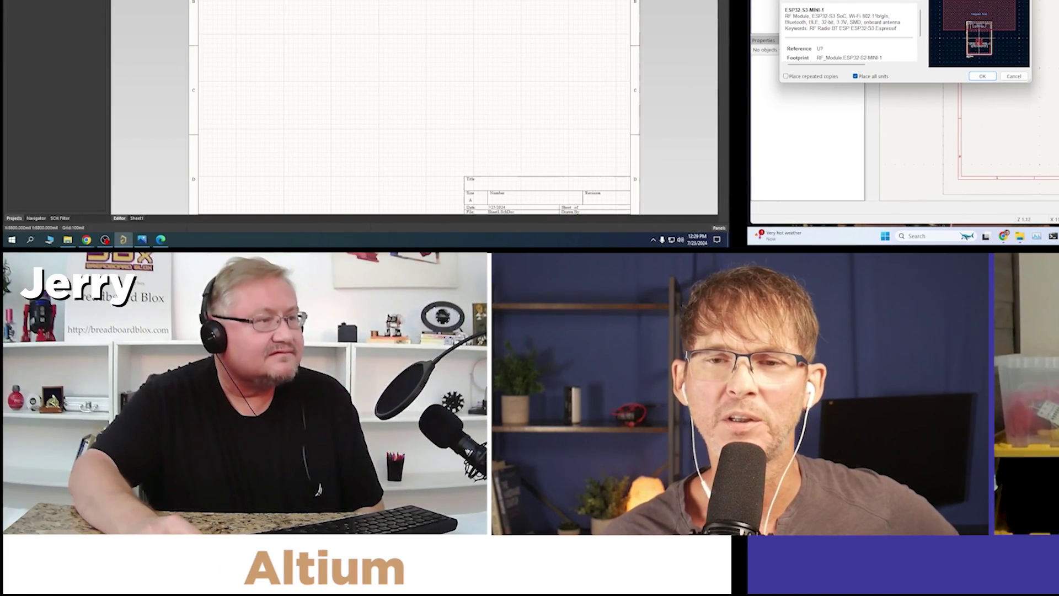
pyautogui.press('Return')
pyautogui.click(800, 207)
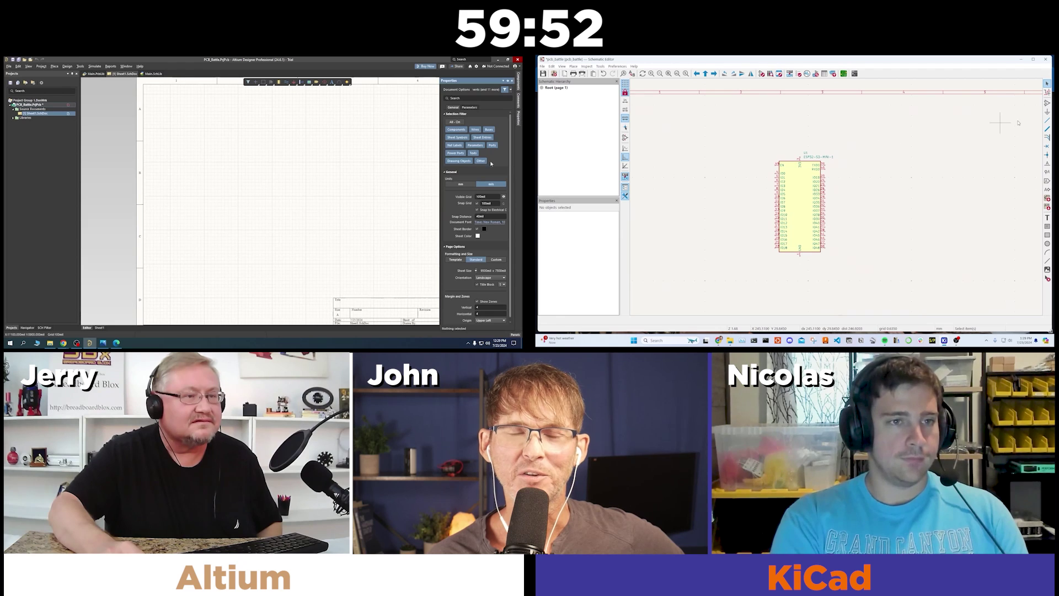
pyautogui.scroll(-1, 491, 253)
pyautogui.press('p')
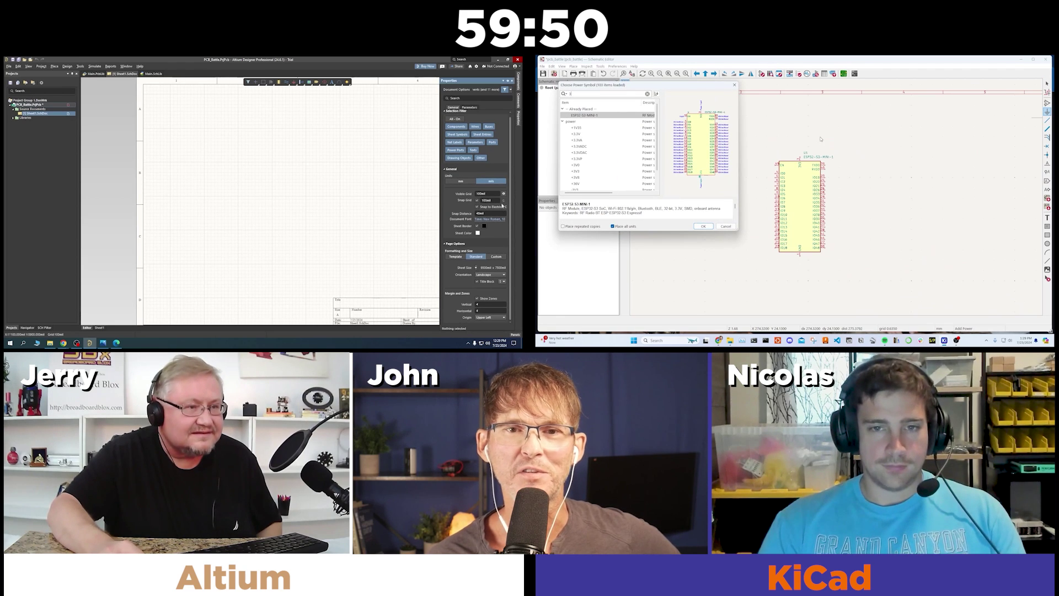
pyautogui.write('3.2')
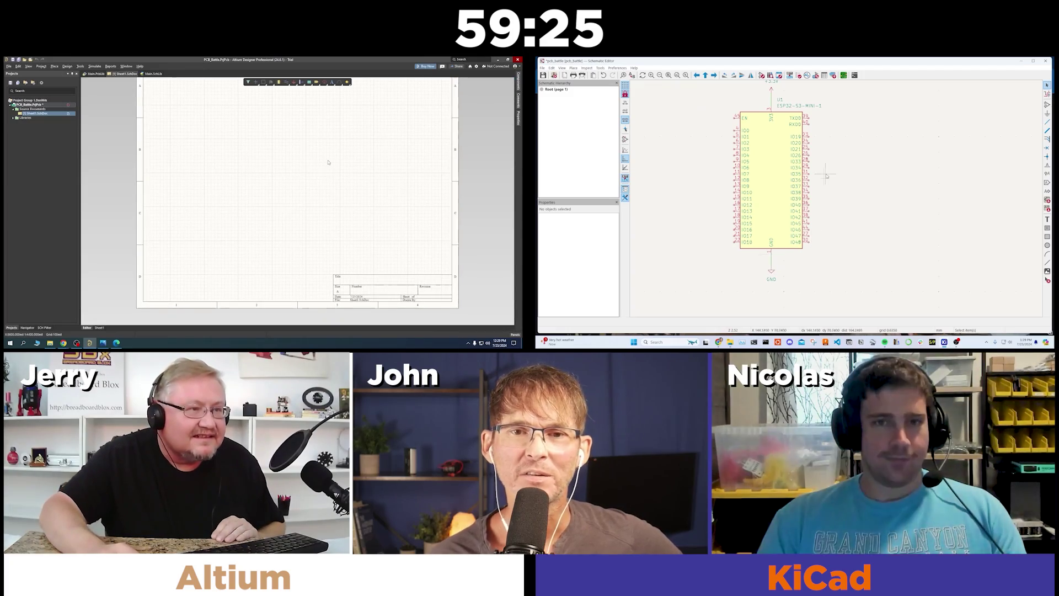
# Open the Altium schematic preferences, then look through the ESP32 datasheet in the browser
pyautogui.rightClick(346, 171)
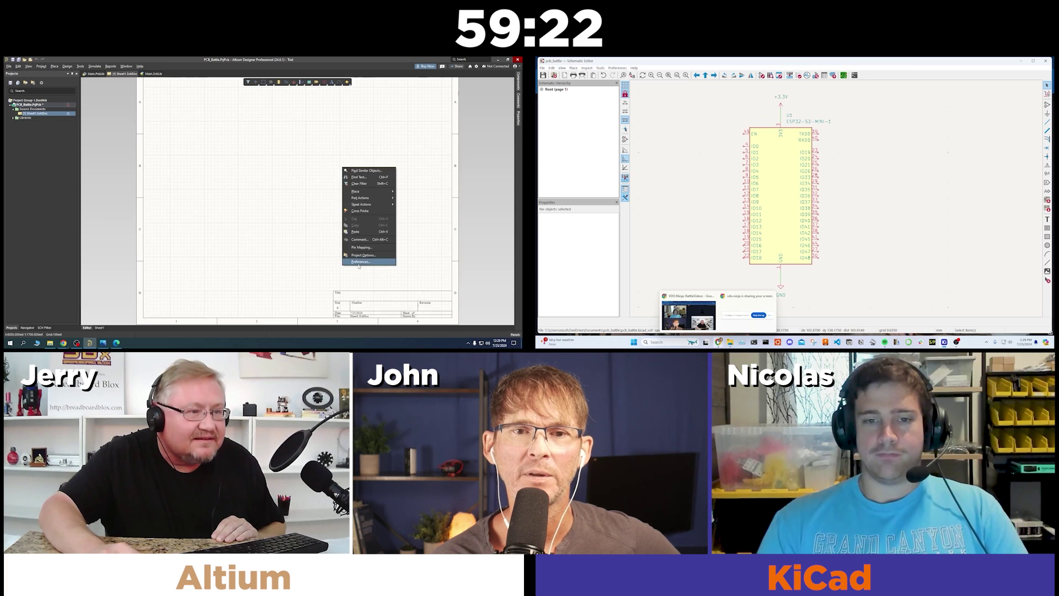
pyautogui.click(344, 227)
pyautogui.click(717, 308)
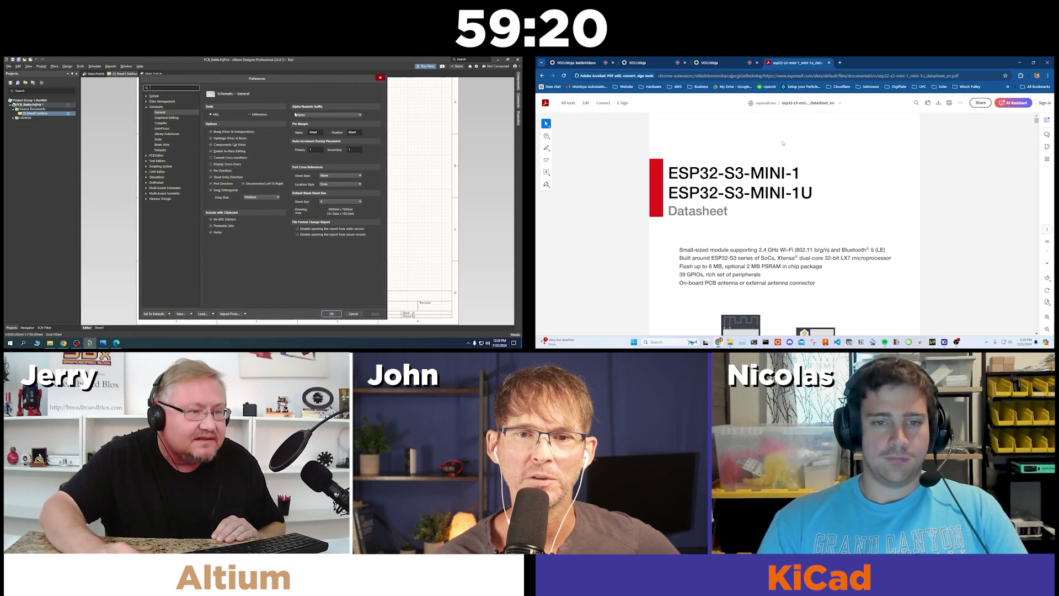
pyautogui.scroll(-2, 783, 143)
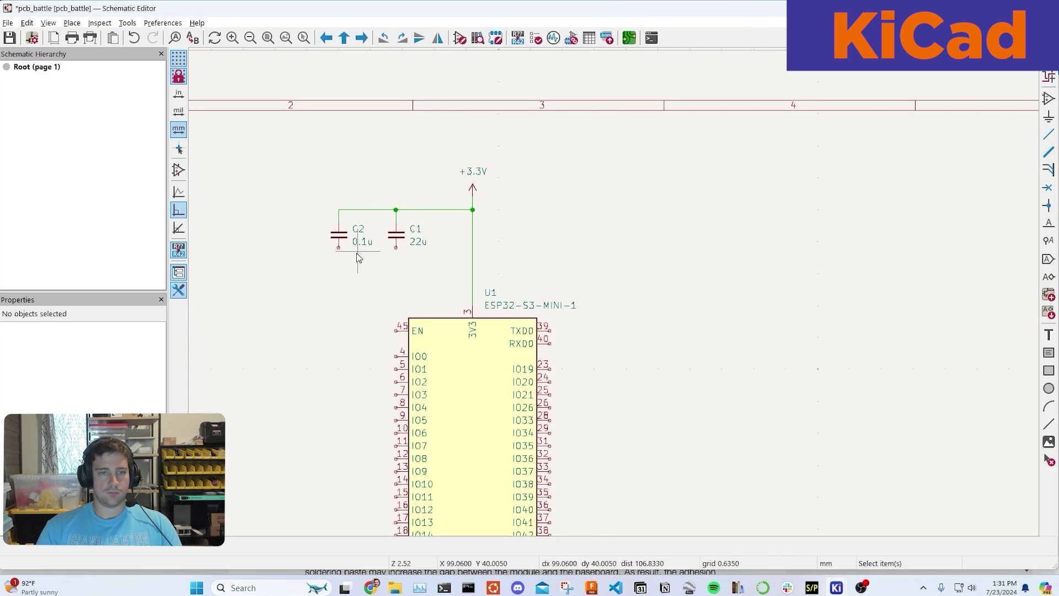
# Move the GND symbol down beside the decoupling capacitors
pyautogui.scroll(-3, 339, 247)
pyautogui.click(508, 488)
pyautogui.scroll(1, 370, 296)
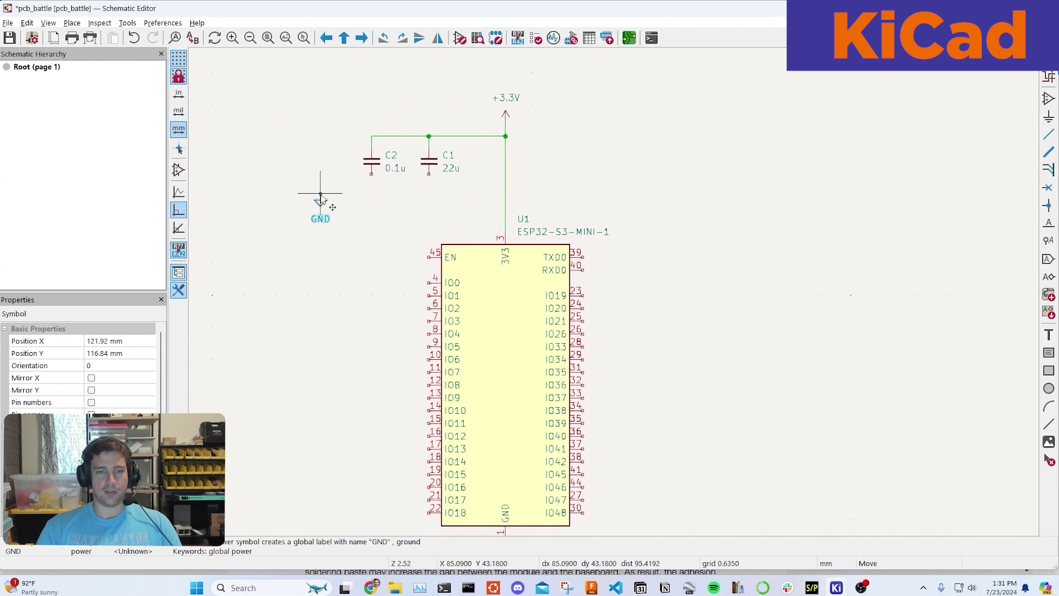
pyautogui.click(321, 195)
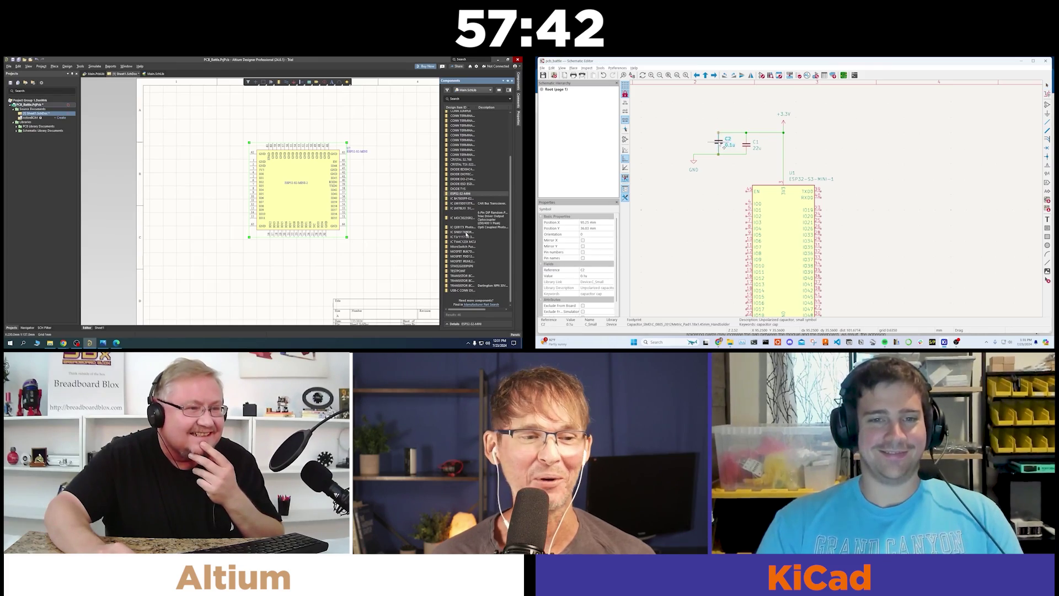
# Inspect the 22u capacitor C1's properties, then save the KiCad schematic
pyautogui.scroll(2, 472, 226)
pyautogui.click(752, 149)
pyautogui.scroll(-2, 468, 234)
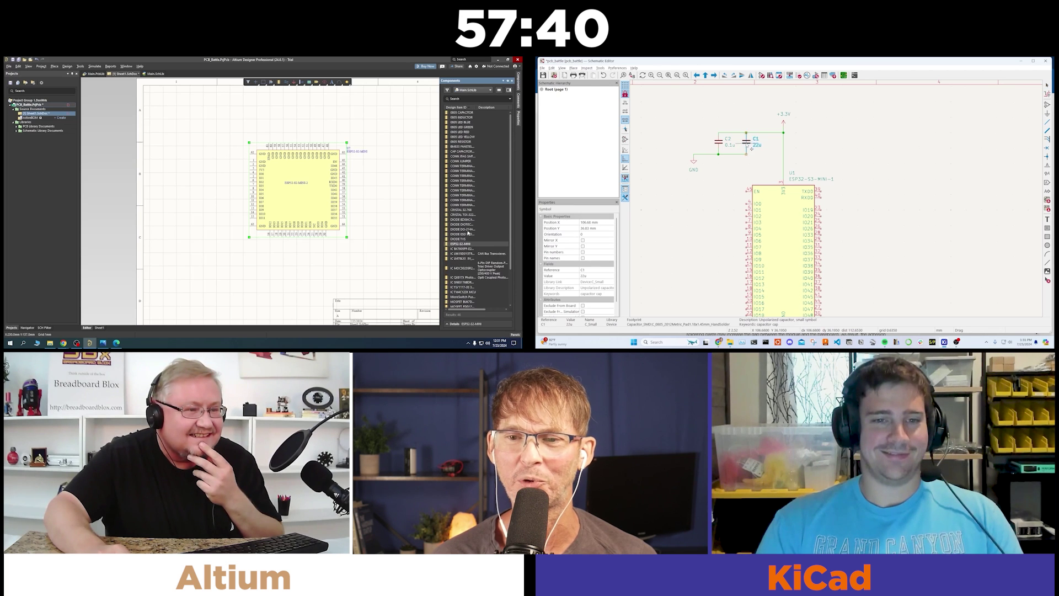
pyautogui.press('Escape')
pyautogui.hotkey('ctrl', 's')
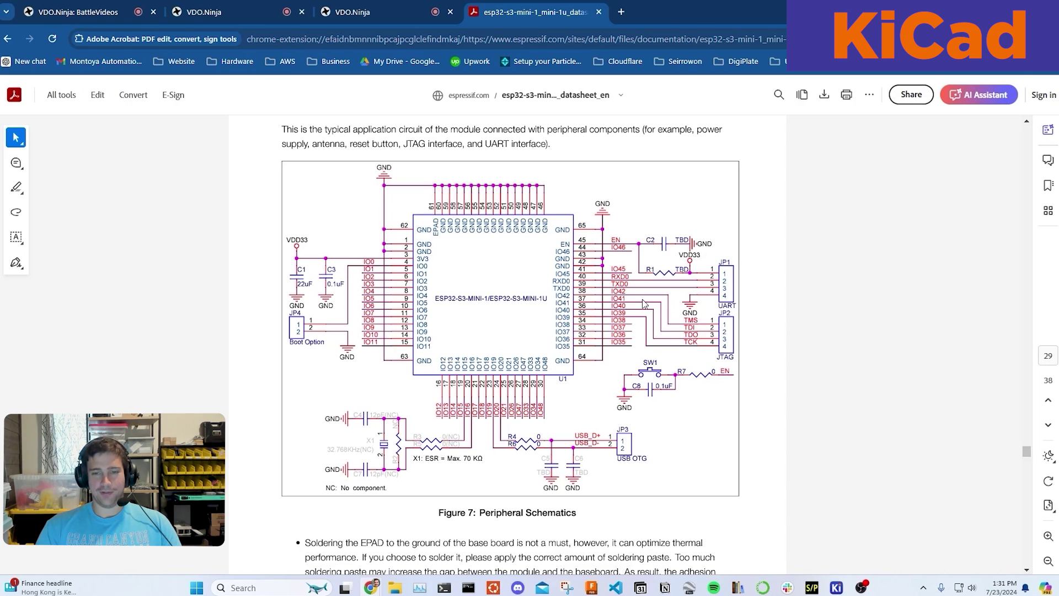
pyautogui.scroll(-1, 644, 303)
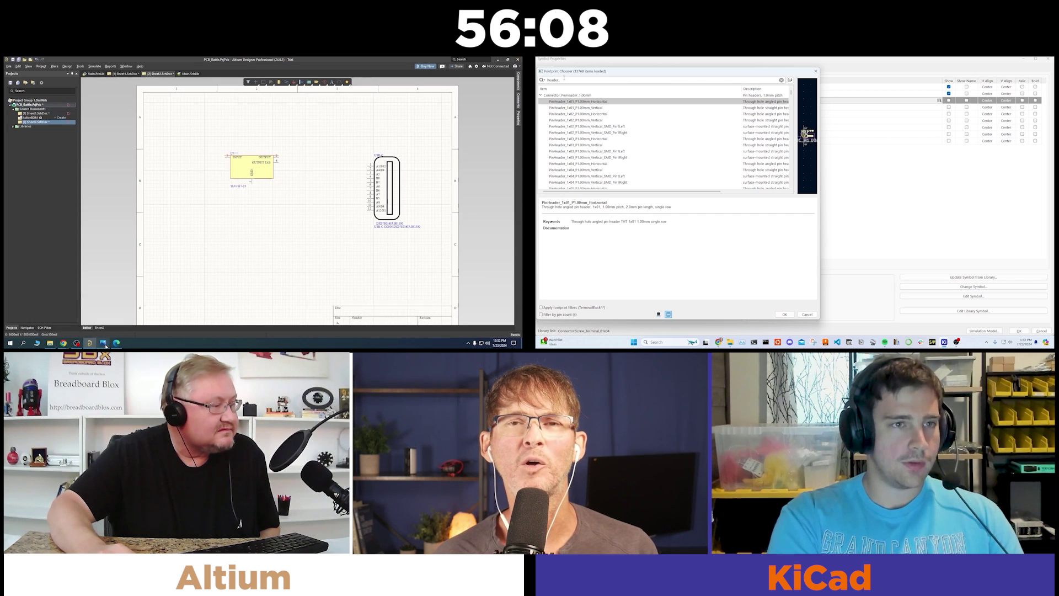
# Check the USB-C wiring reference image, then choose the PinHeader_1x04_P2.54mm_Vertical footprint
pyautogui.click(103, 343)
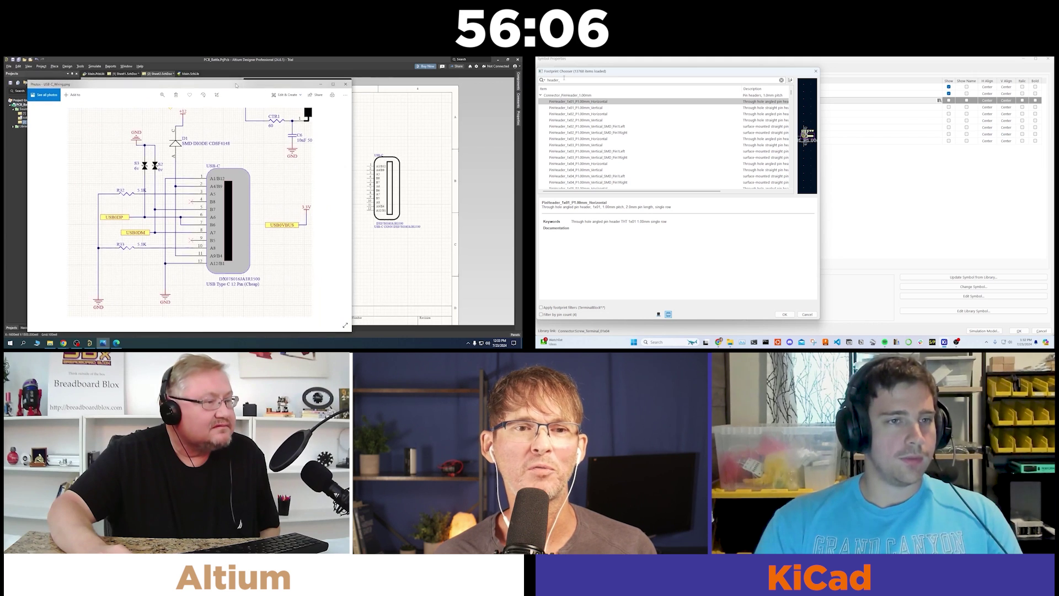
pyautogui.click(346, 84)
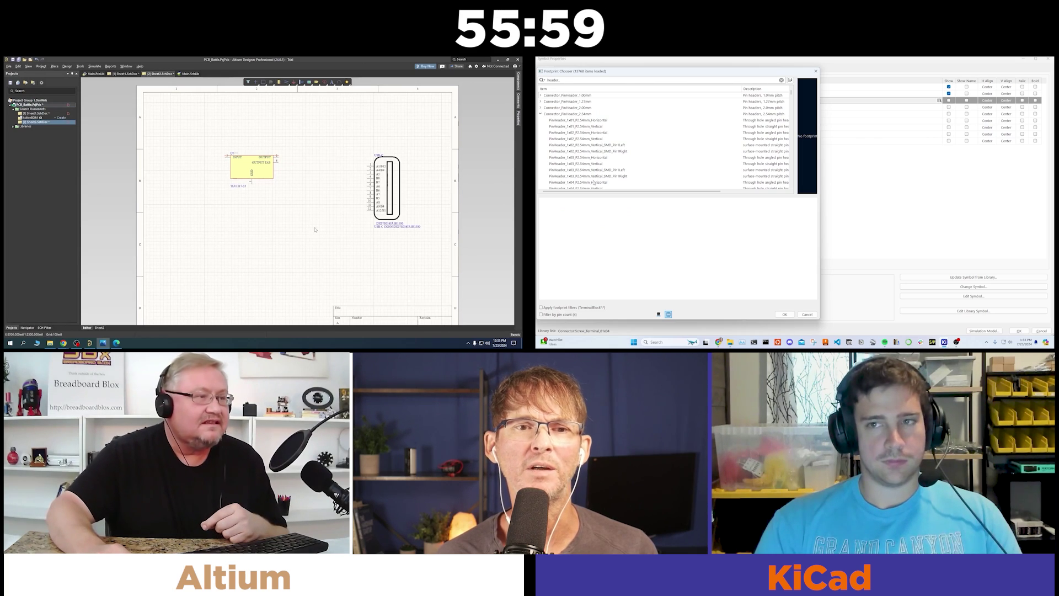
pyautogui.scroll(-1, 594, 182)
pyautogui.click(600, 171)
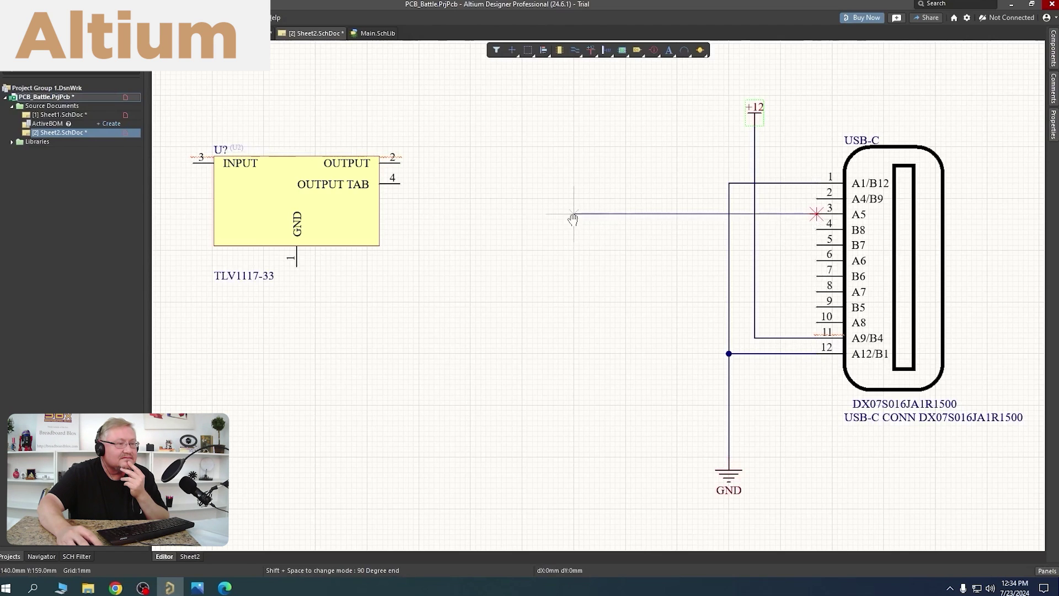
# Finish the wire to the connector pin and start a new wire from R7's pin 1
pyautogui.press('Escape')
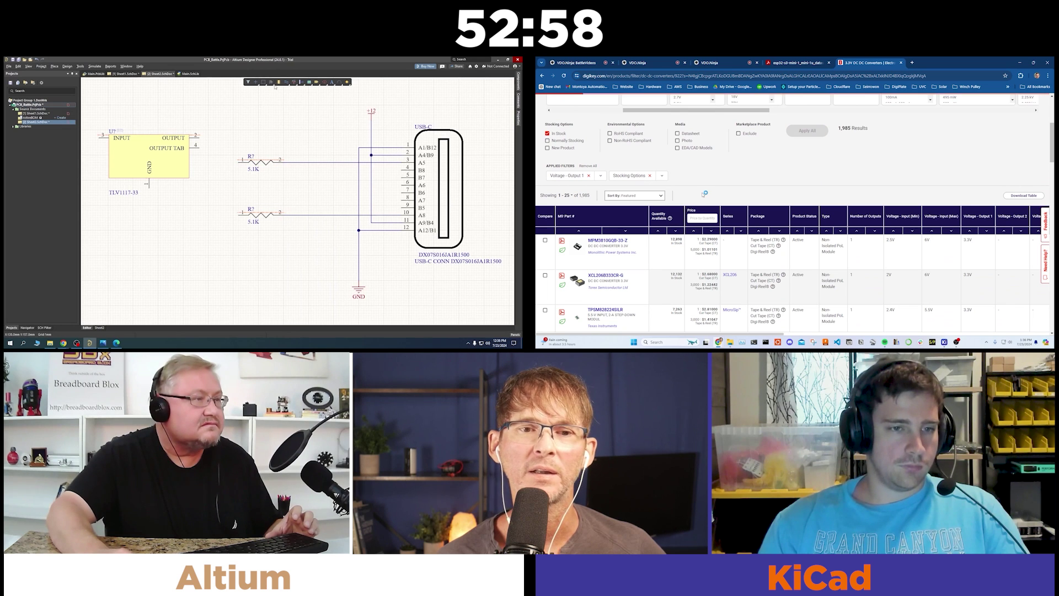
pyautogui.click(238, 163)
pyautogui.scroll(-1, 705, 191)
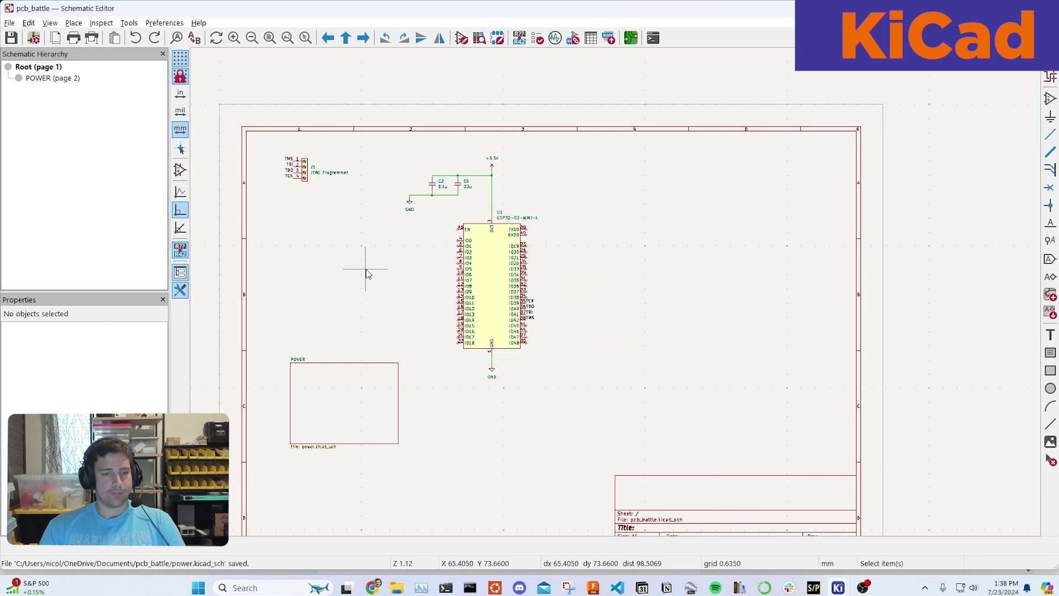
# Move the POWER sheet box up and to the left
pyautogui.click(355, 355)
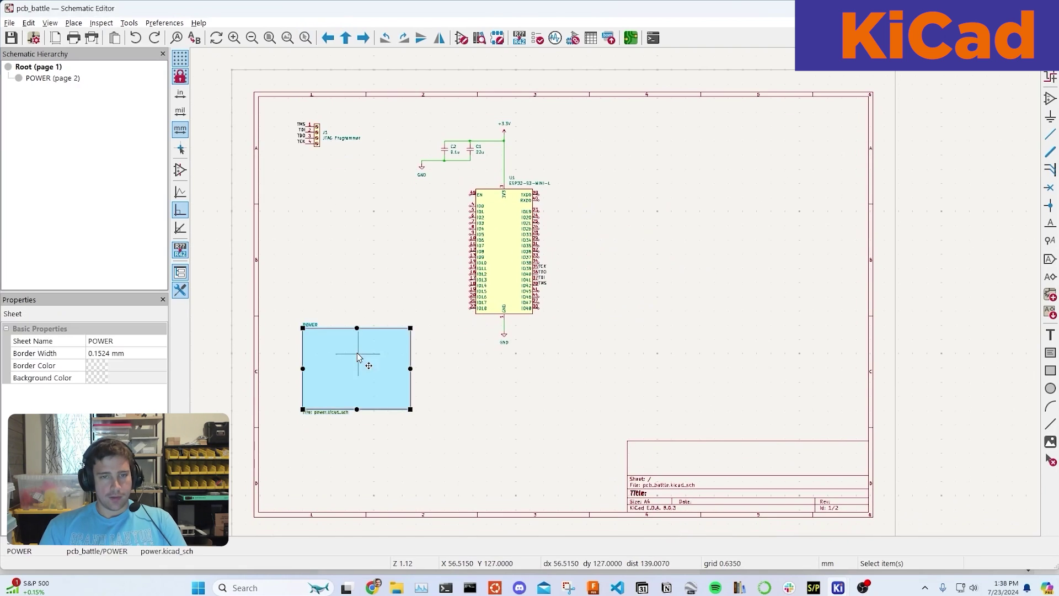
pyautogui.moveTo(355, 354); pyautogui.dragTo(334, 252)
pyautogui.click(399, 251)
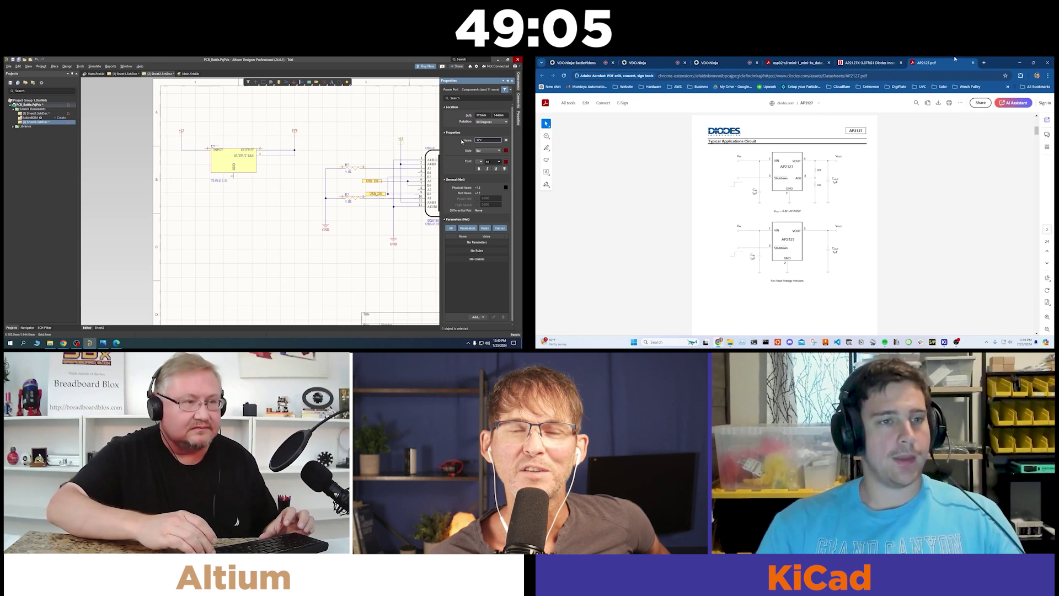
# Search the web for 'usb c for esp32 wiring' and open a USB-C ESP32-S3 wiring example
pyautogui.click(988, 62)
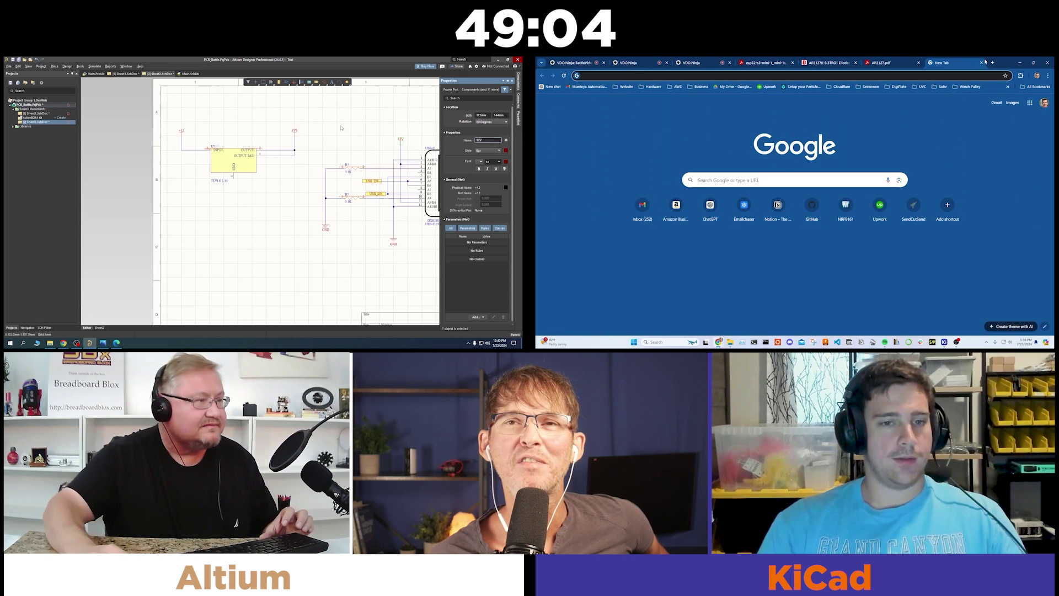
pyautogui.write('usb c for esp32 wiring')
pyautogui.press('Return')
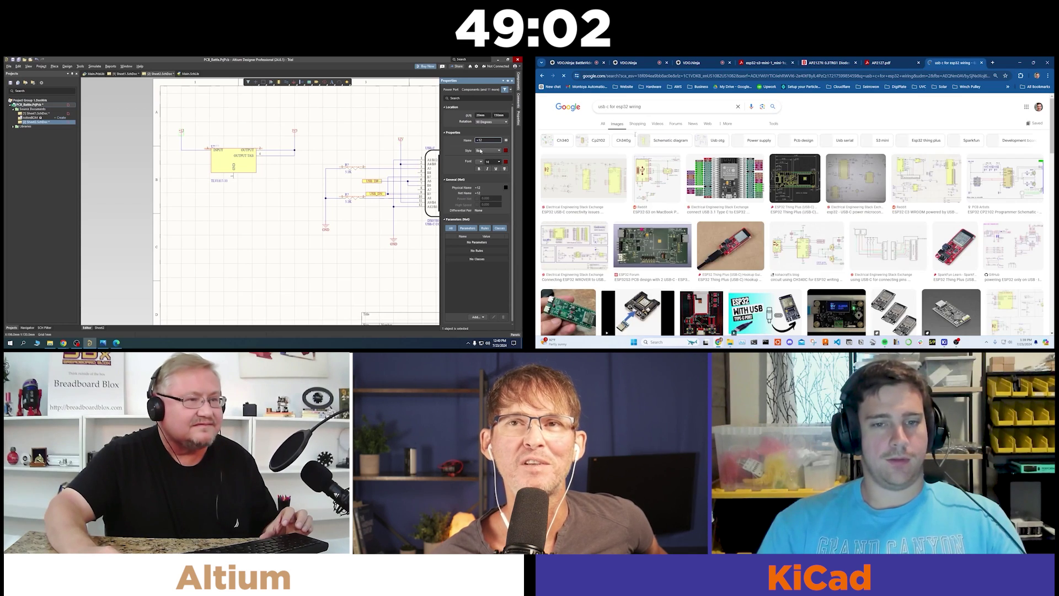
pyautogui.click(657, 177)
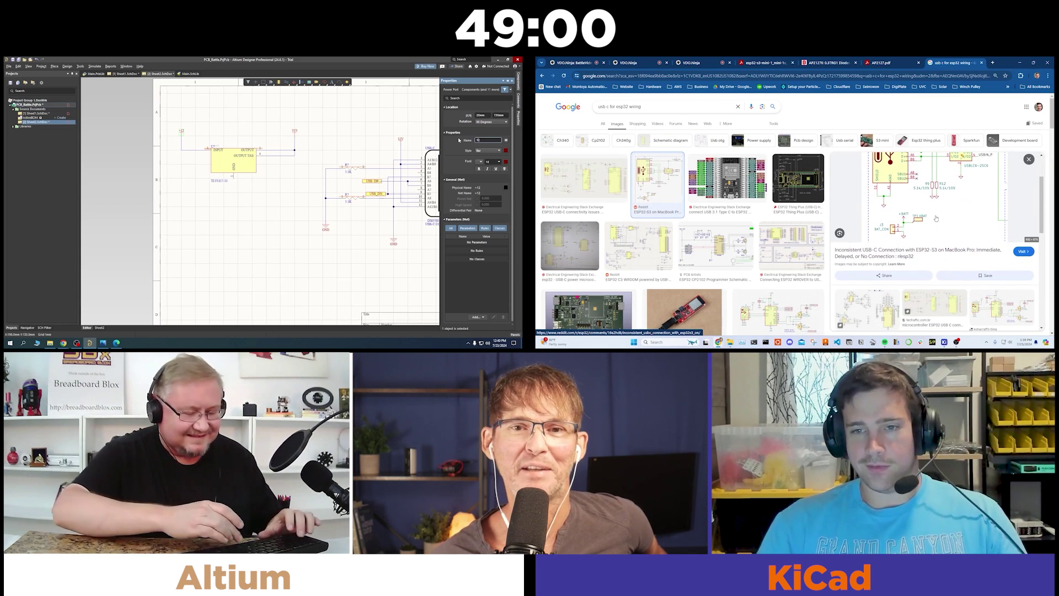
# Name the net label and add a ground symbol and the small US resistor
pyautogui.write('V')
pyautogui.hotkey('alt', 'Tab')
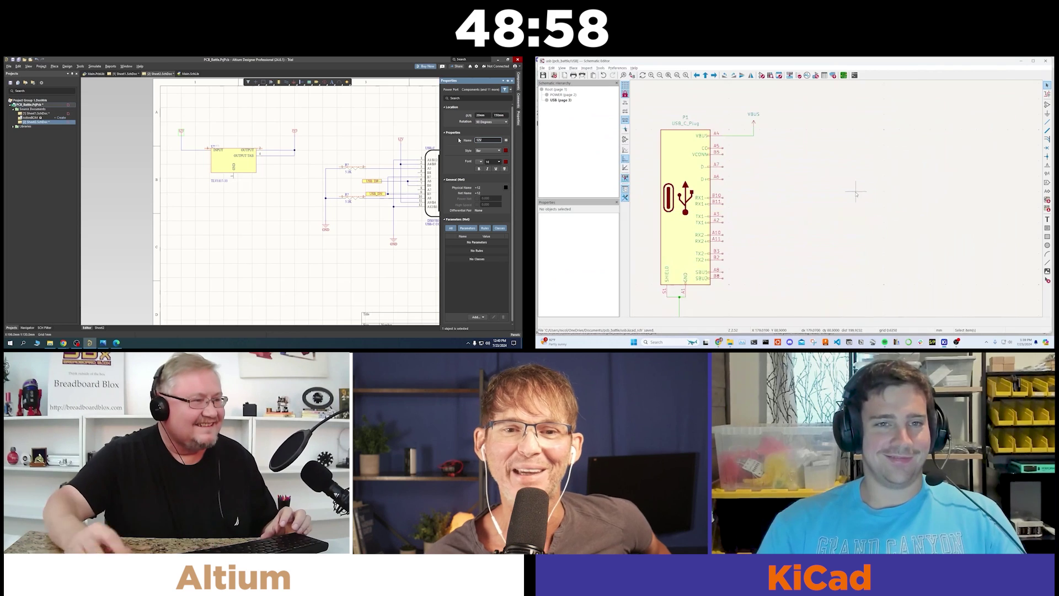
pyautogui.press('p')
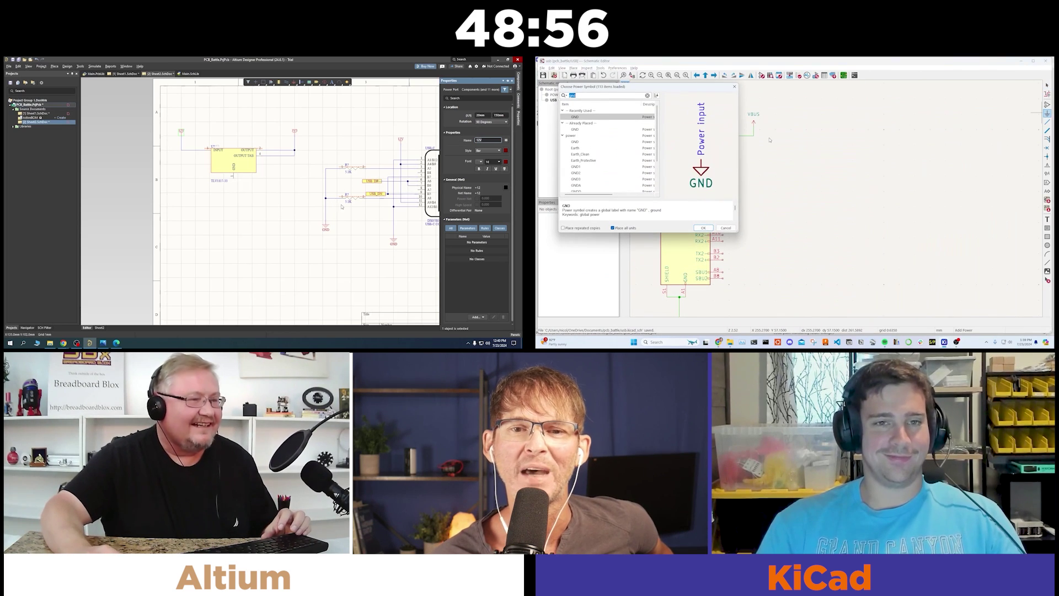
pyautogui.write('resistor')
pyautogui.press('Return')
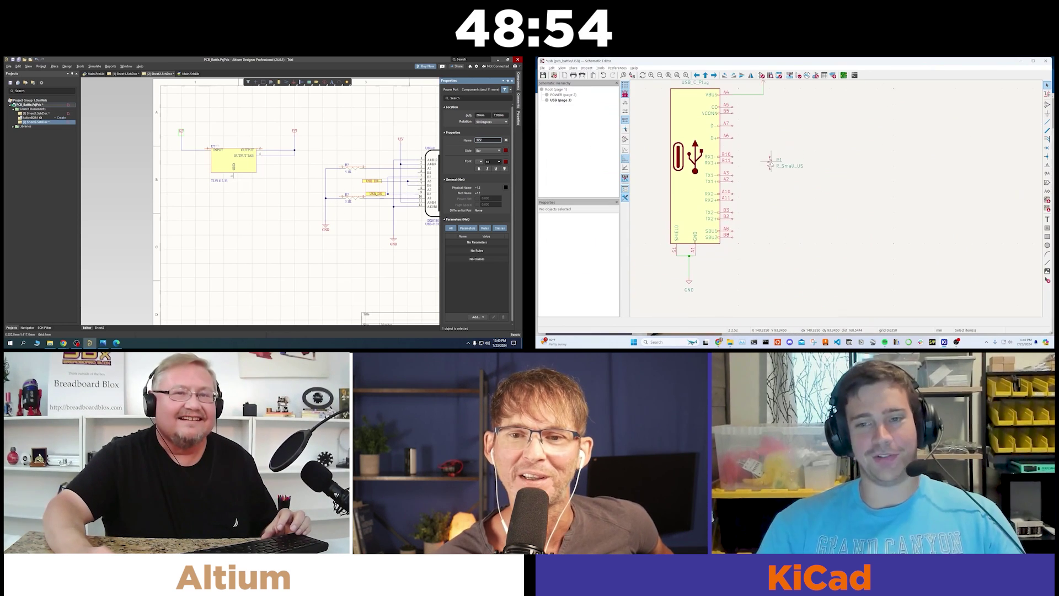
pyautogui.hotkey('alt', 'Tab')
# Move the wiring reference image aside and finish a short wire at the regulator output
pyautogui.moveTo(253, 82); pyautogui.dragTo(518, 166)
pyautogui.hotkey('alt', 'Tab')
pyautogui.hotkey('alt', 'Tab')
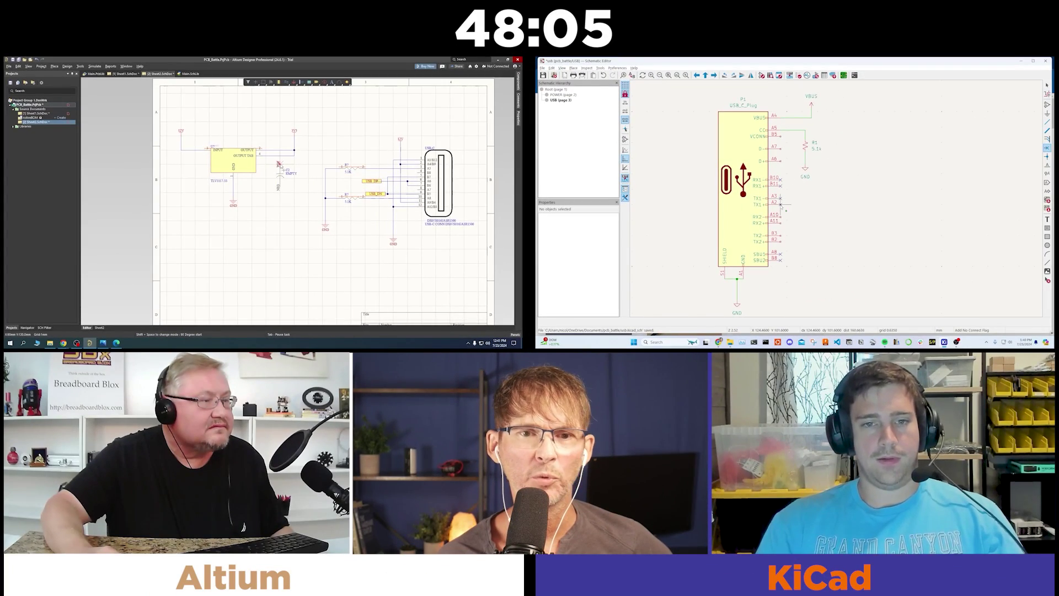
pyautogui.click(280, 163)
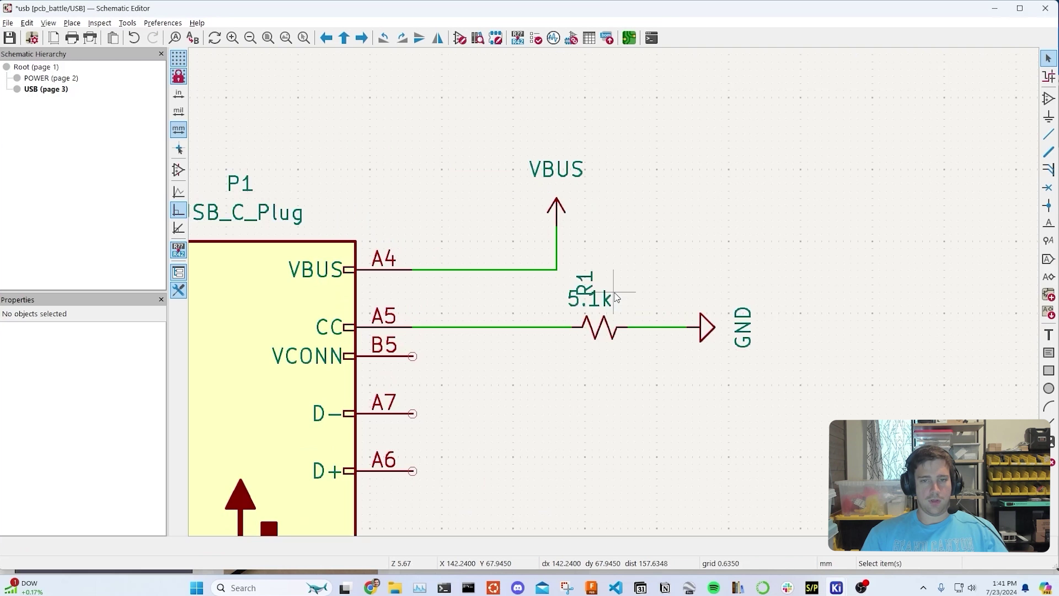
# Move R1's reference label above the resistor
pyautogui.moveTo(563, 303); pyautogui.dragTo(588, 304)
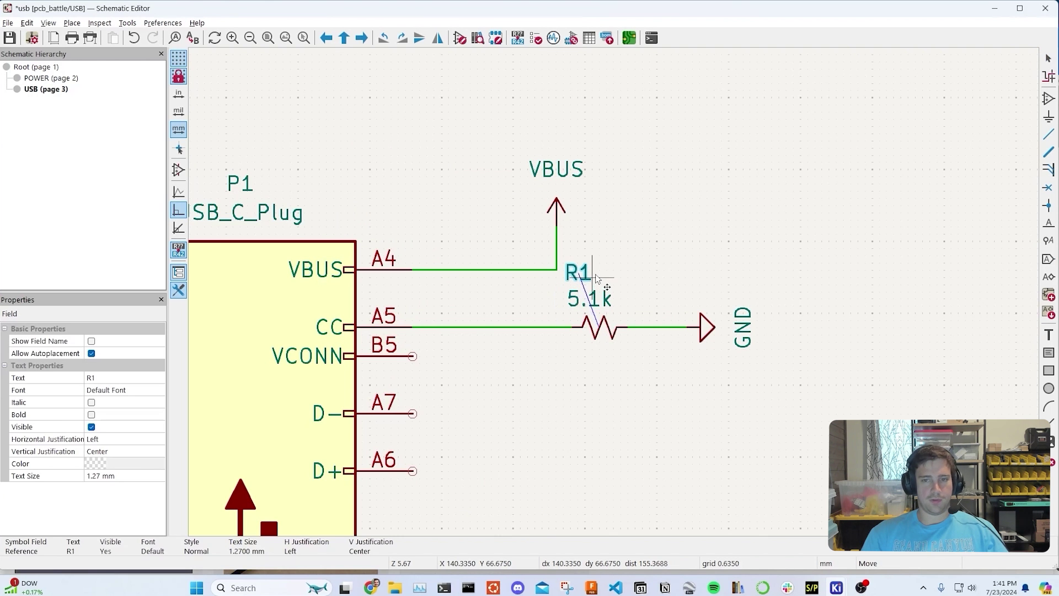
pyautogui.click(596, 277)
pyautogui.scroll(-4, 615, 295)
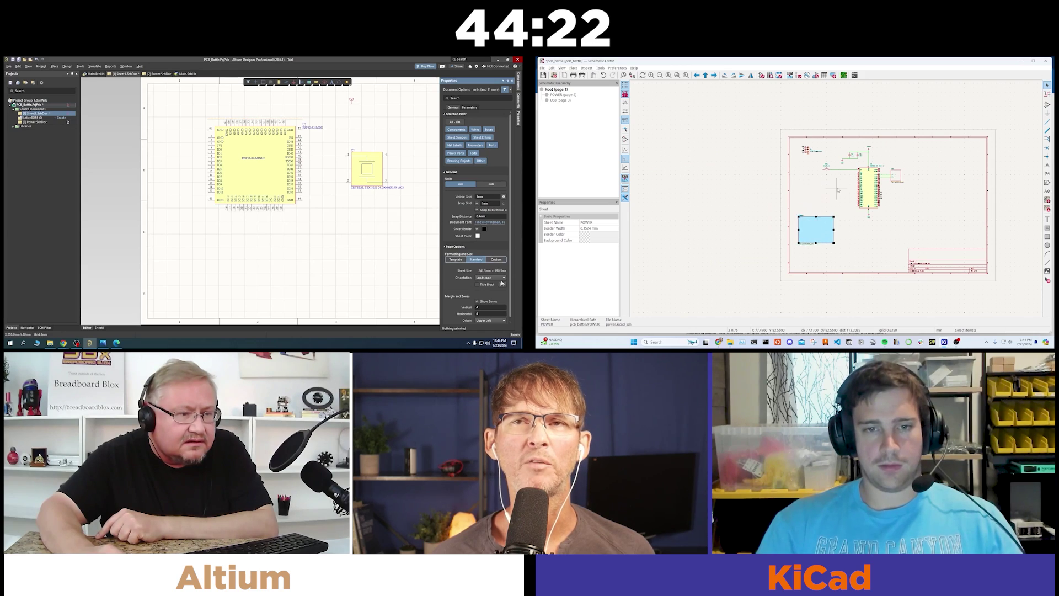
pyautogui.scroll(5, 837, 190)
# Place capacitor C5 left of SW1, wire the push-button to it, and ground C5
pyautogui.click(830, 206)
pyautogui.click(889, 119)
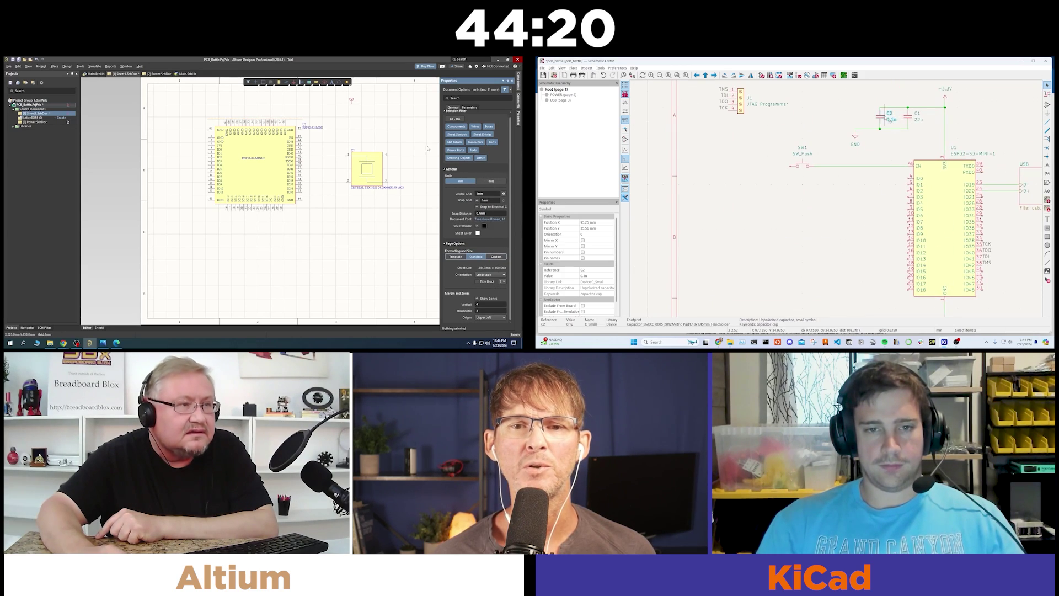
pyautogui.click(766, 185)
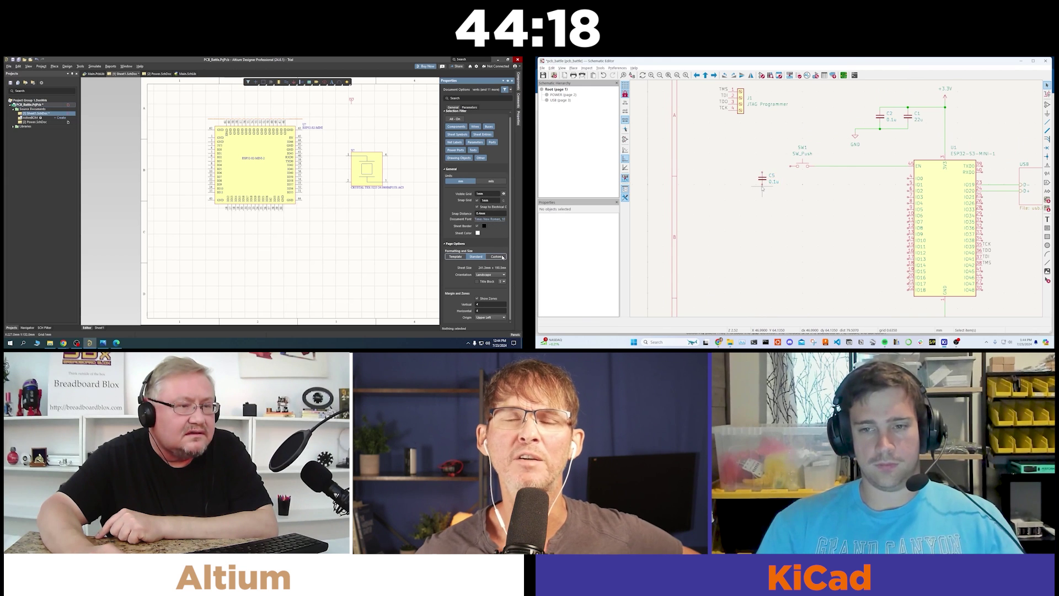
pyautogui.press('w')
pyautogui.scroll(1, 399, 128)
pyautogui.click(763, 175)
pyautogui.press('Escape')
pyautogui.press('F11')
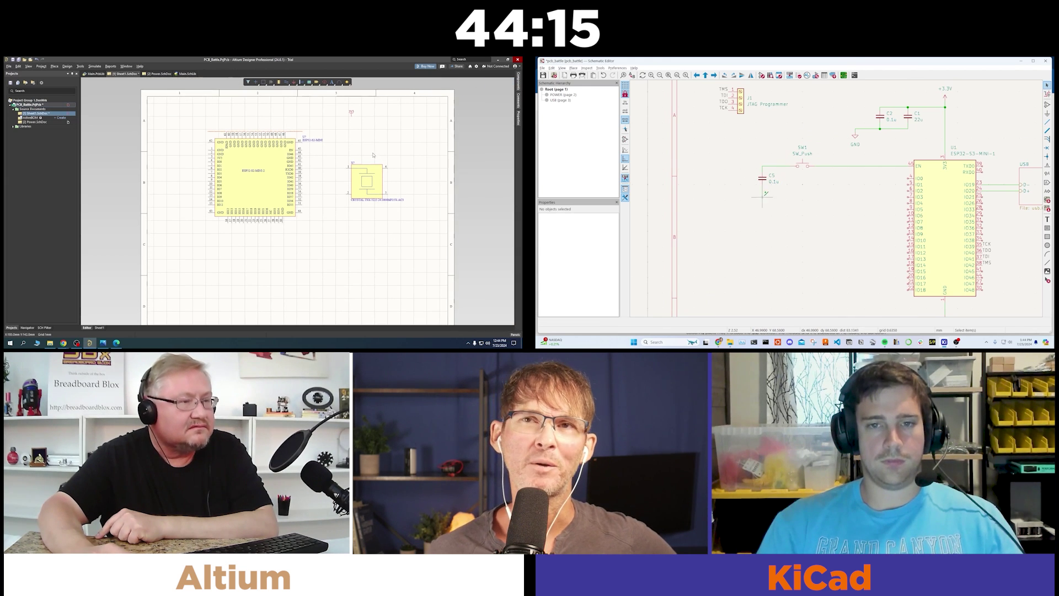
pyautogui.click(186, 105)
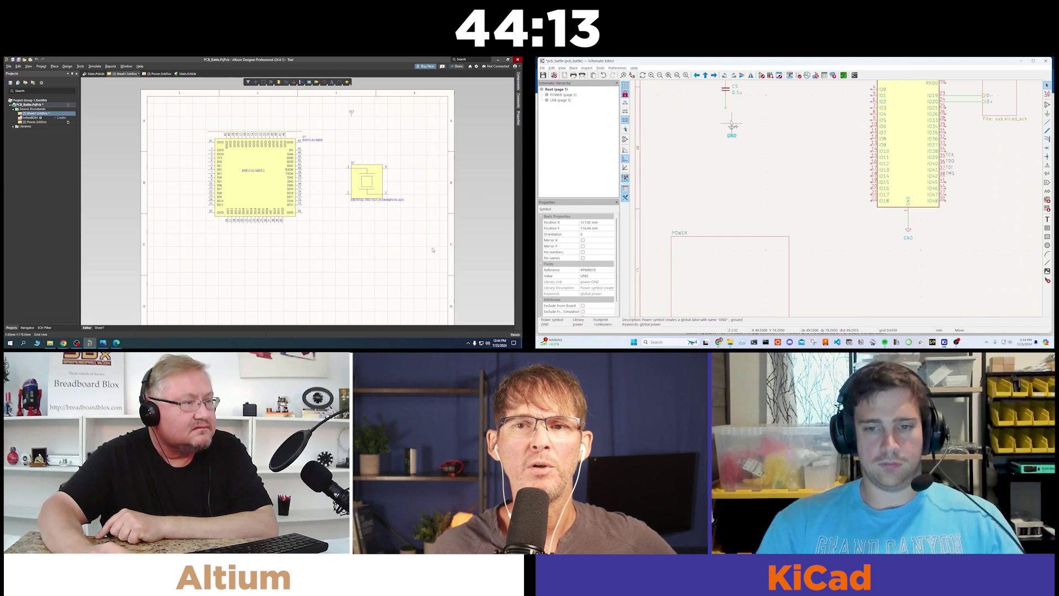
pyautogui.scroll(2, 284, 189)
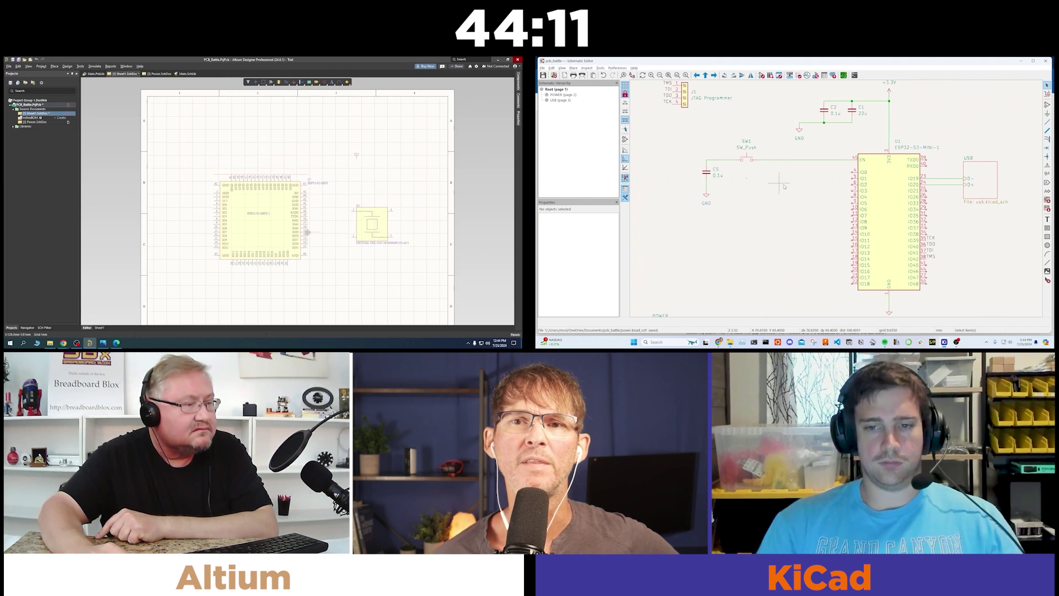
# Compare against the datasheet's peripheral schematic, then select SW1, C5, the ground and their wires
pyautogui.hotkey('alt', 'Tab')
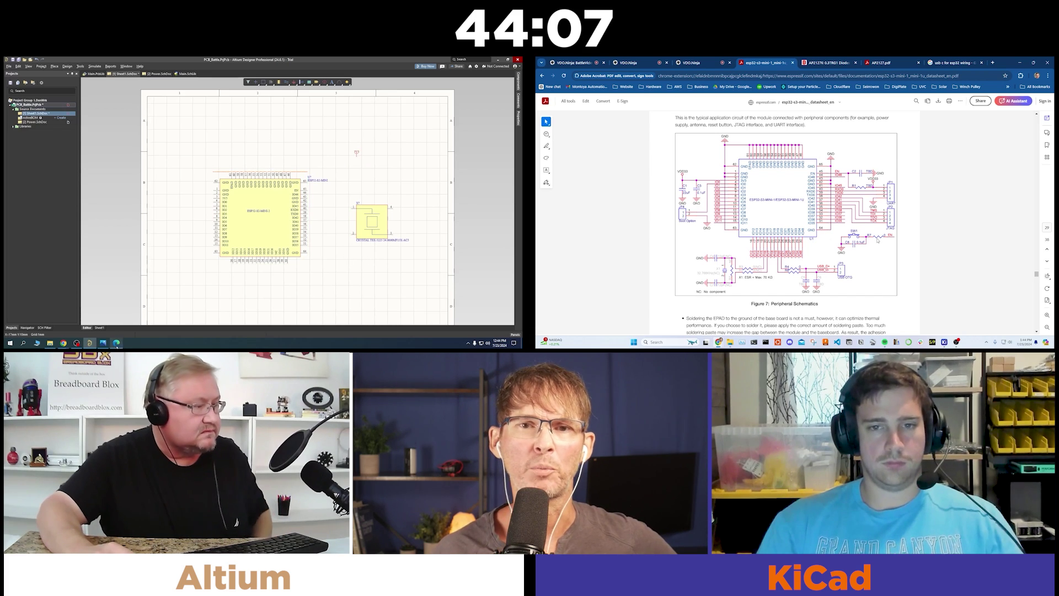
pyautogui.click(117, 343)
pyautogui.hotkey('alt', 'Tab')
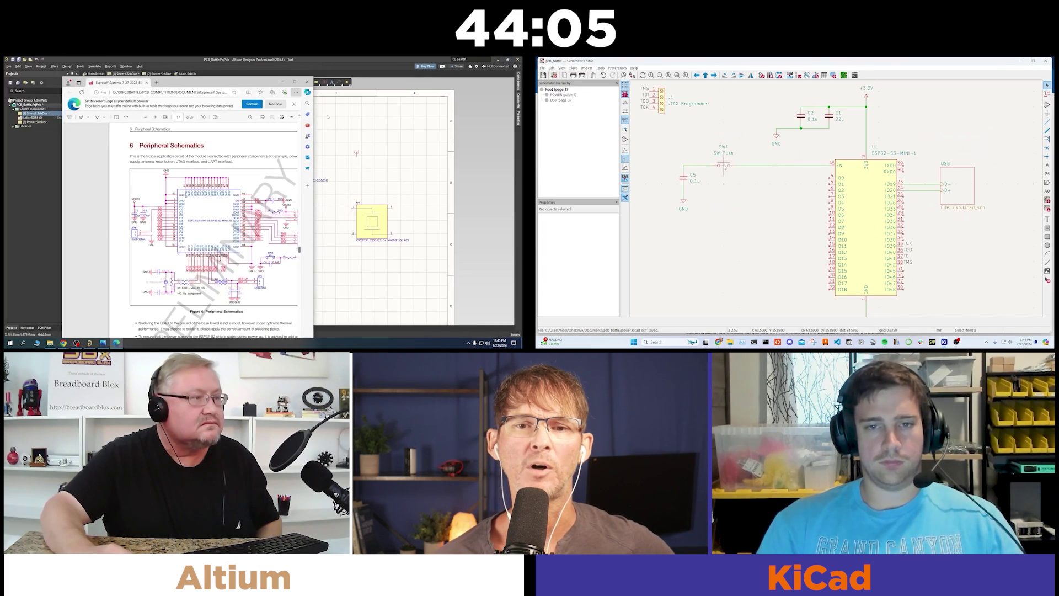
pyautogui.hotkey('alt', 'Tab')
pyautogui.moveTo(721, 142); pyautogui.dragTo(654, 234)
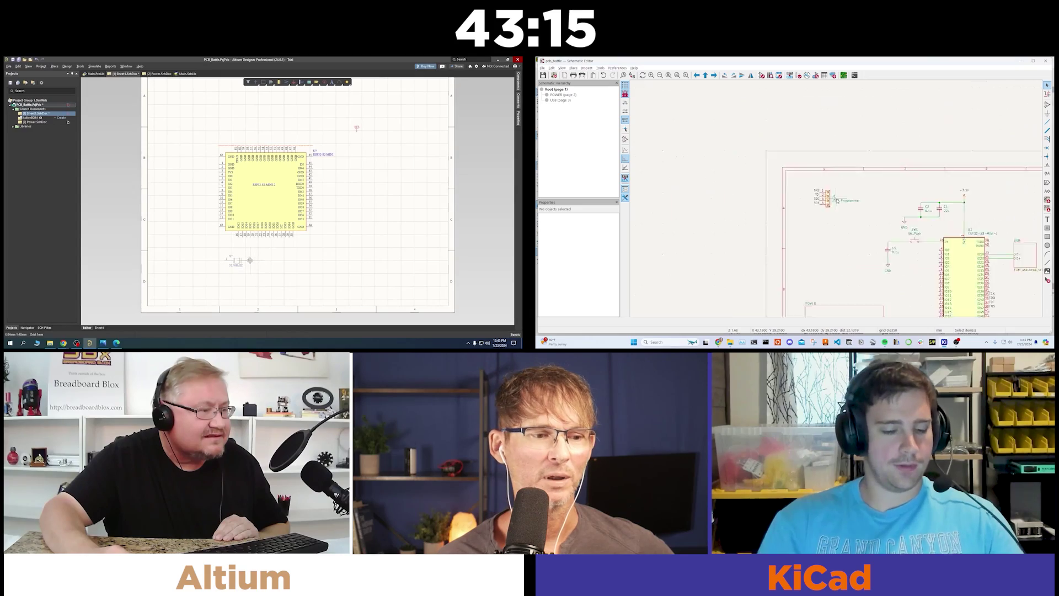
# Assign the PinHeader_1x04_P2.54mm_Vertical footprint to the JTAG Programmer header J1
pyautogui.doubleClick(837, 200)
pyautogui.click(664, 101)
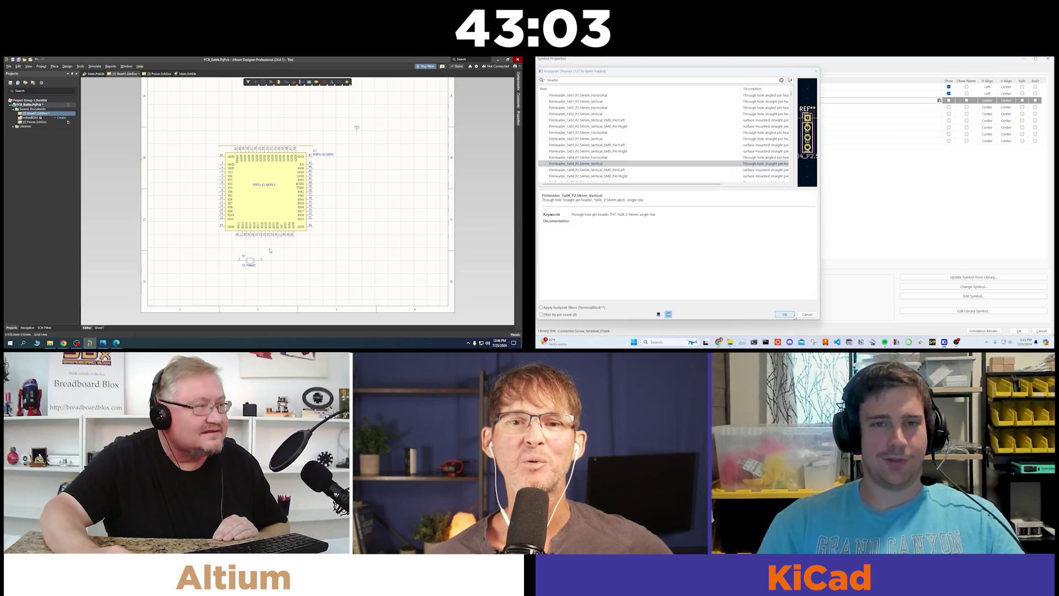
pyautogui.press('Return')
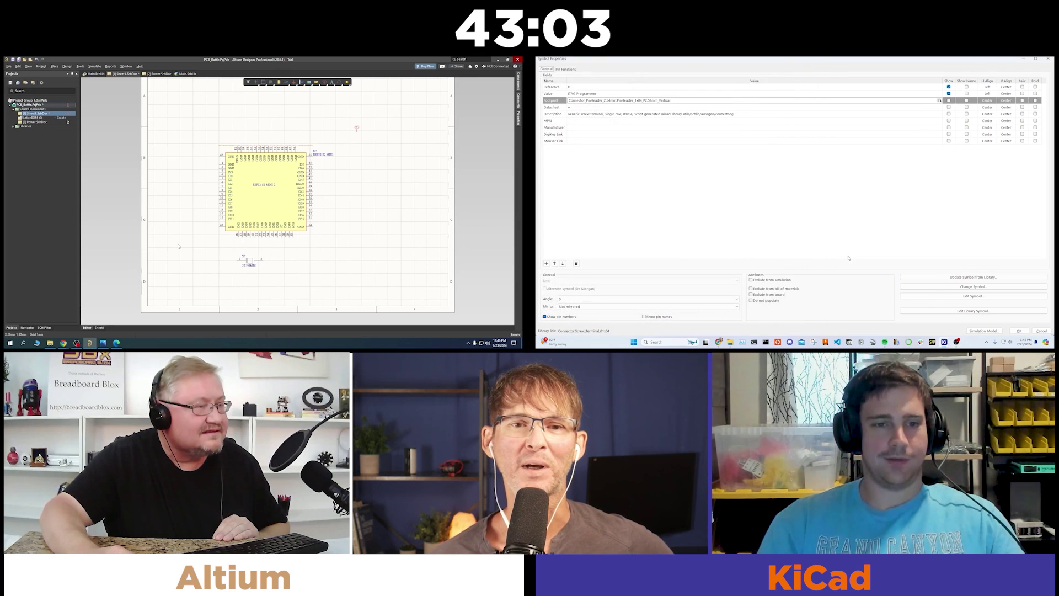
pyautogui.click(1018, 332)
# On the board layout, rotate the module footprint 90 degrees and place it
pyautogui.hotkey('alt', 'Tab')
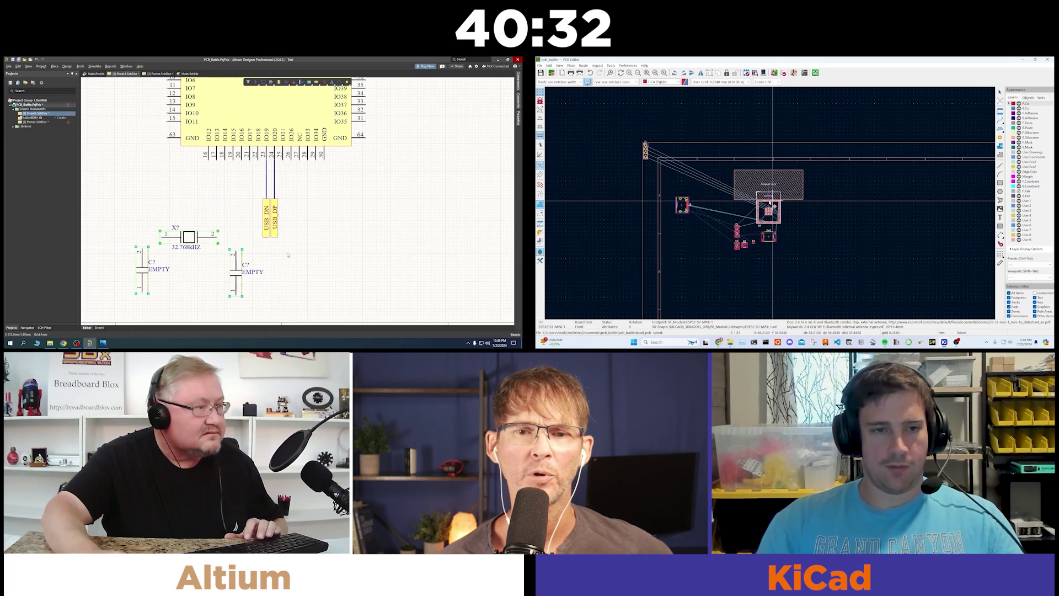
pyautogui.scroll(-1, 301, 271)
pyautogui.press('r')
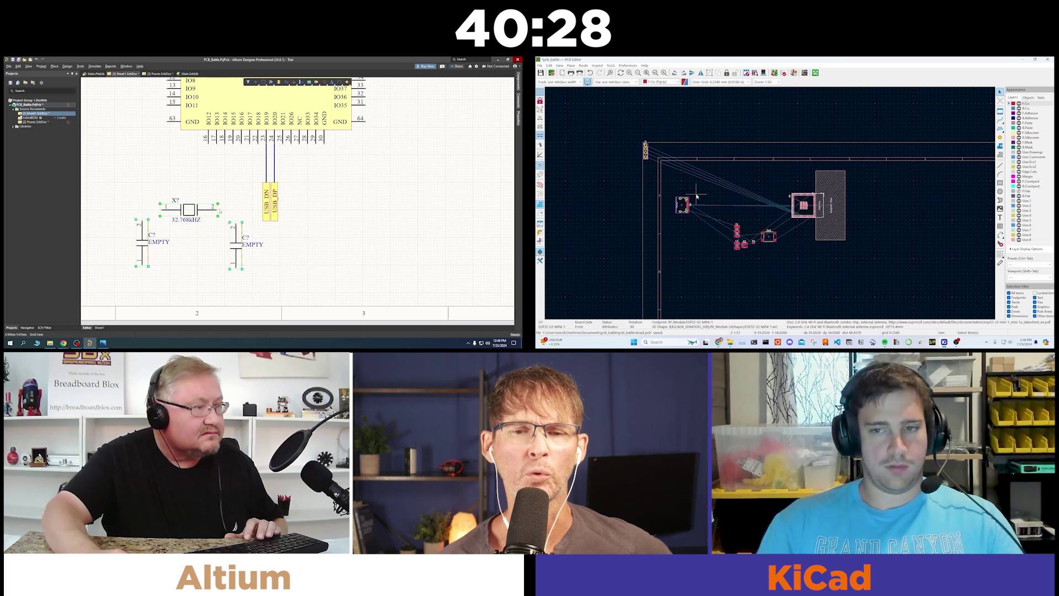
pyautogui.click(818, 213)
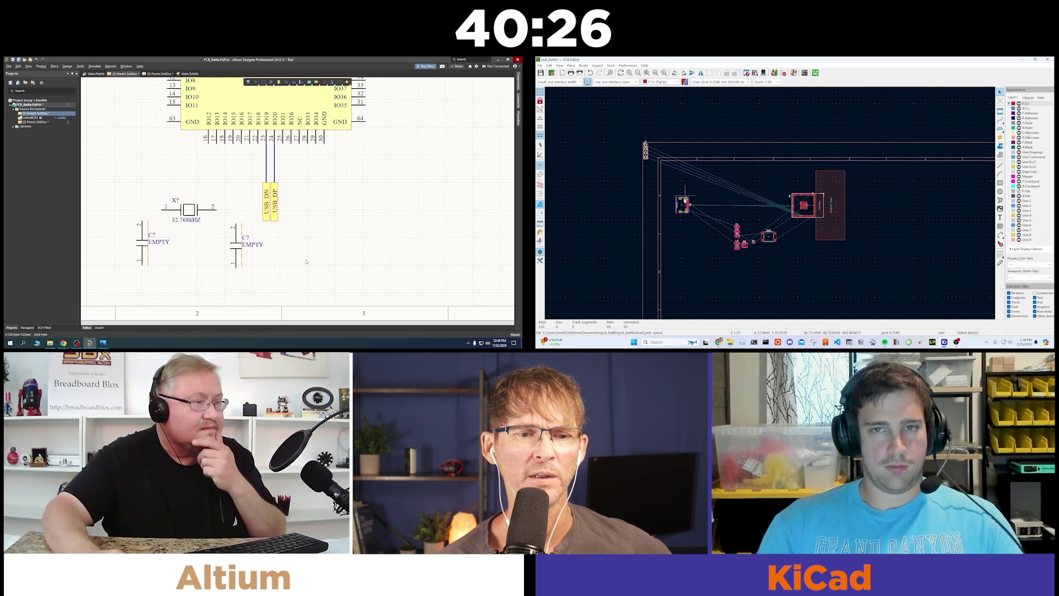
# Select resistor R1 on the USB schematic page and locate it on the board layout
pyautogui.click(794, 73)
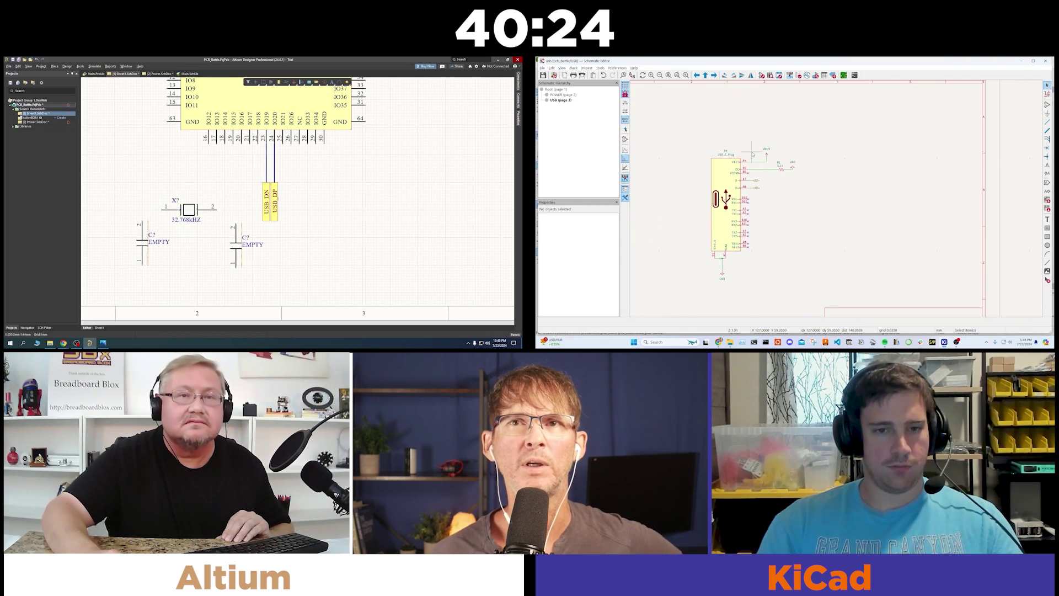
pyautogui.scroll(2, 783, 172)
pyautogui.click(784, 171)
pyautogui.click(843, 75)
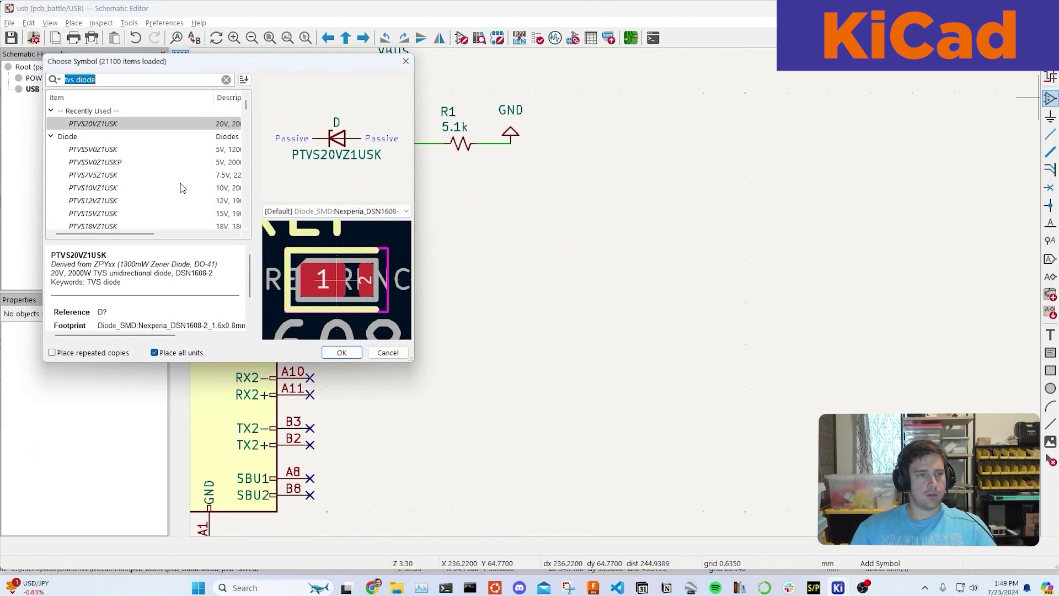
# Add the SMAJ5.0CA bidirectional TVS diode found with 'diode bi', then start a wire at the capacitor's pin 1
pyautogui.write('diode bi')
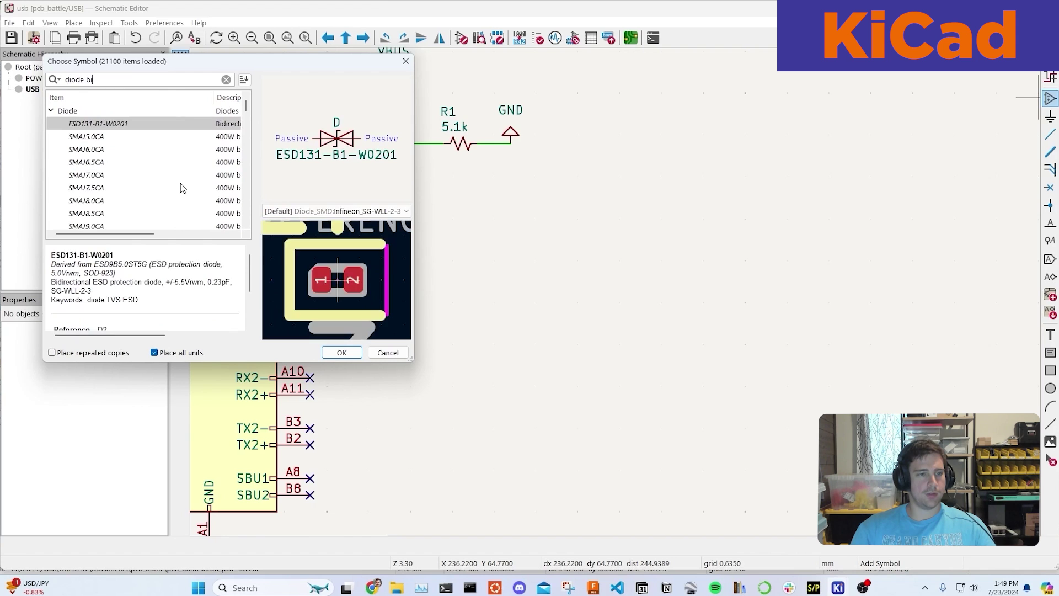
pyautogui.press('Down')
pyautogui.click(151, 137)
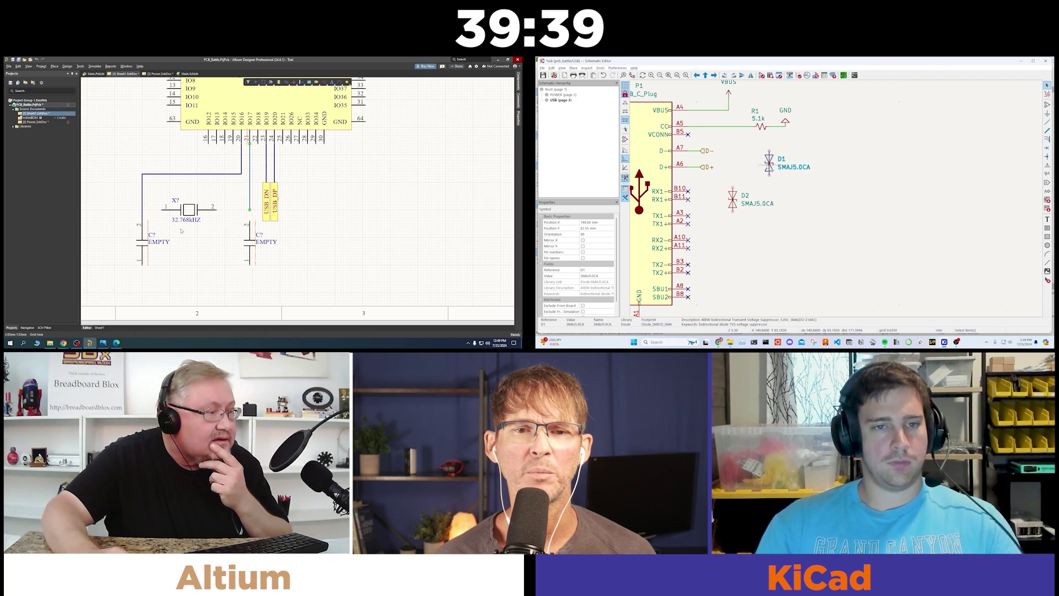
pyautogui.click(698, 155)
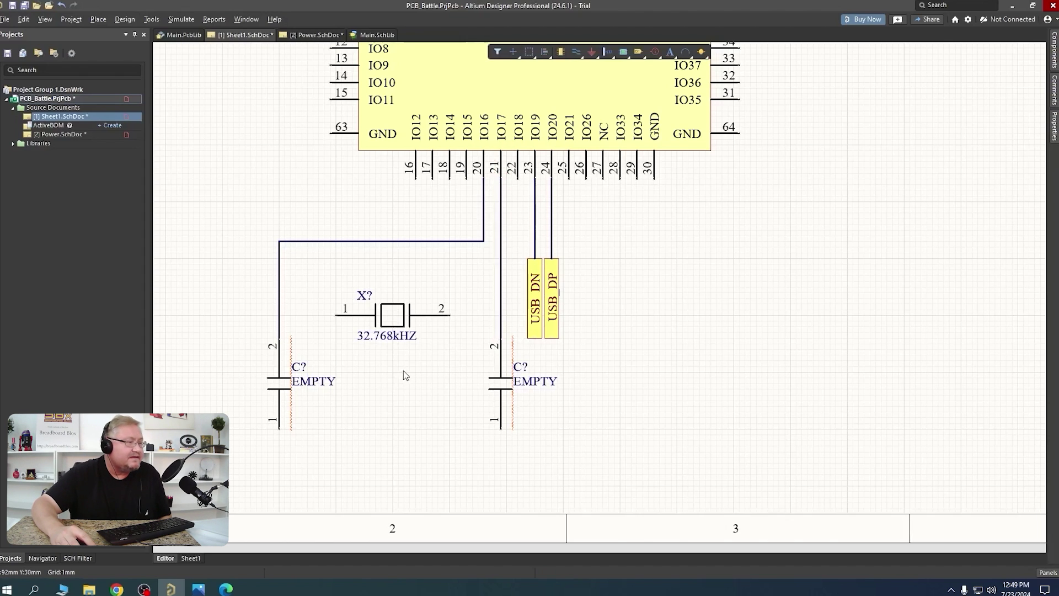
pyautogui.hotkey('ctrl', 'w')
pyautogui.click(280, 428)
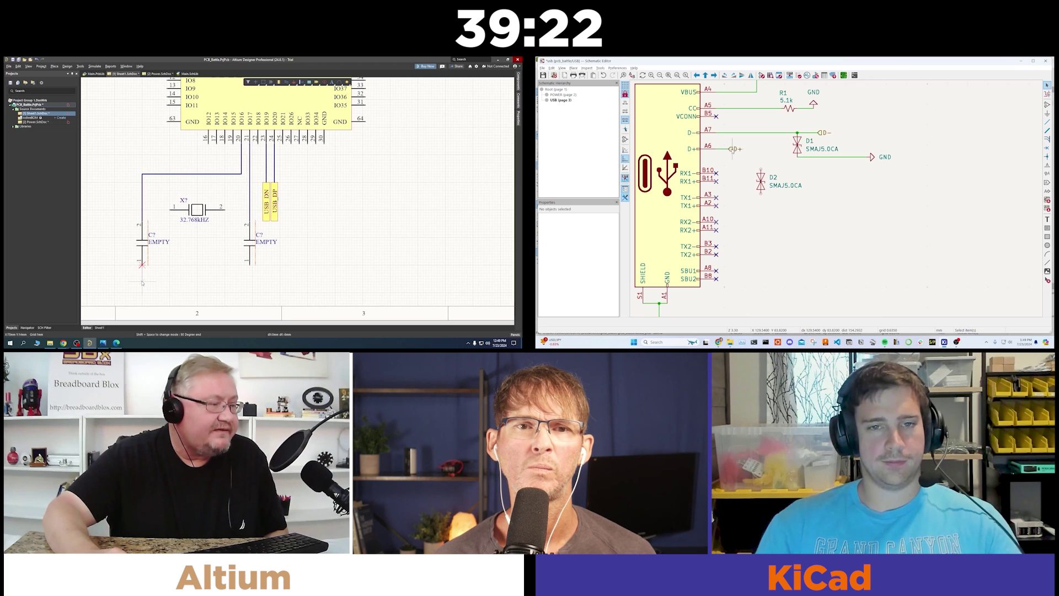
# Reposition the D+ label and select the connector-area footprints and tracks
pyautogui.click(782, 154)
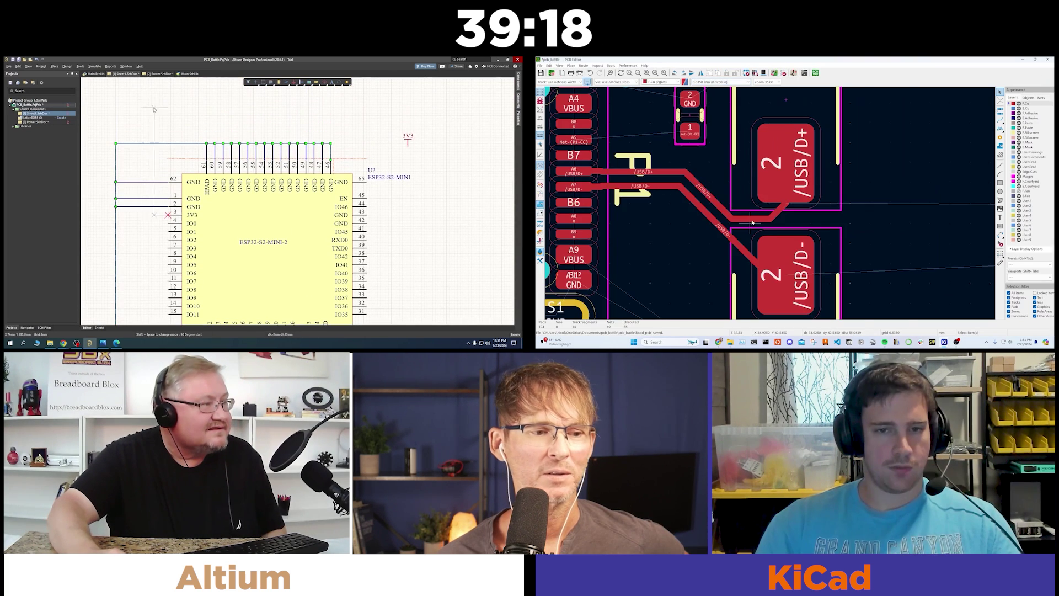
pyautogui.scroll(2, 837, 144)
pyautogui.scroll(-2, 837, 144)
pyautogui.moveTo(838, 144); pyautogui.dragTo(778, 236)
pyautogui.press('Escape')
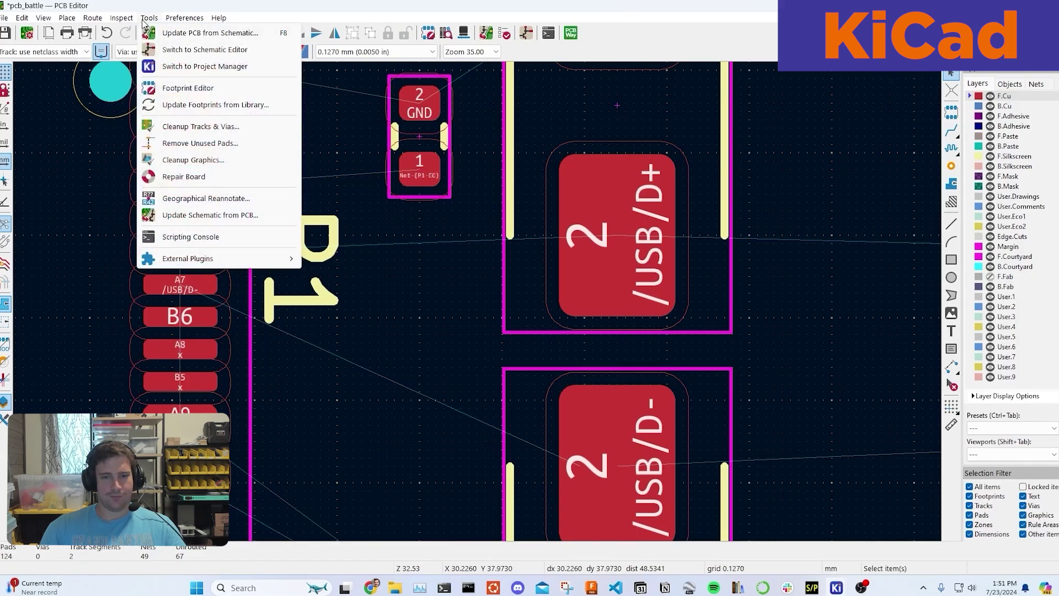
# Route a differential pair from pads A6 and A7 as straight /USB/D+ and /USB/D- tracks
pyautogui.moveTo(122, 19)
pyautogui.click(138, 71)
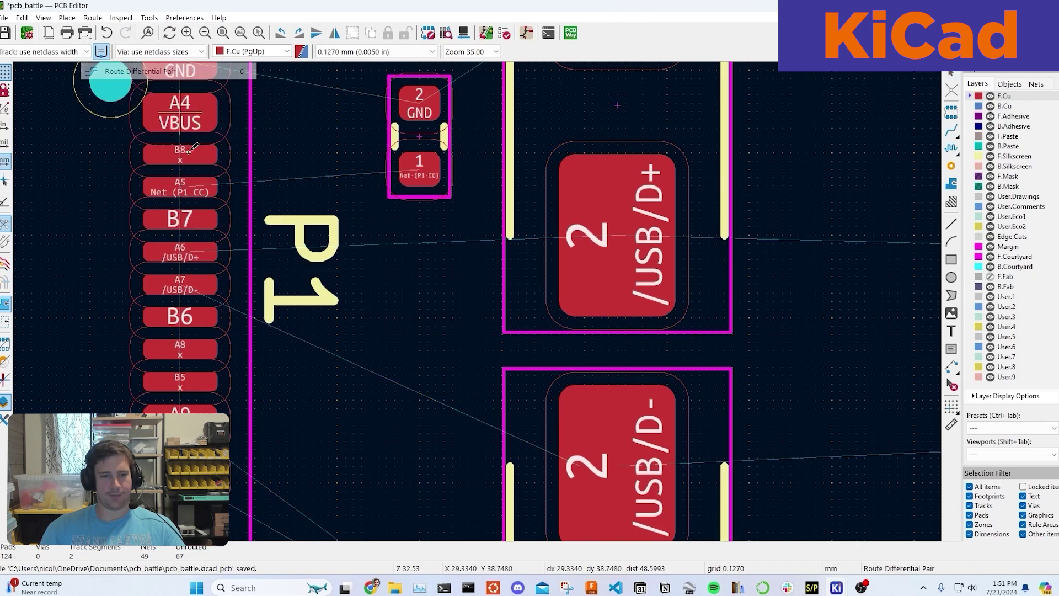
pyautogui.click(202, 250)
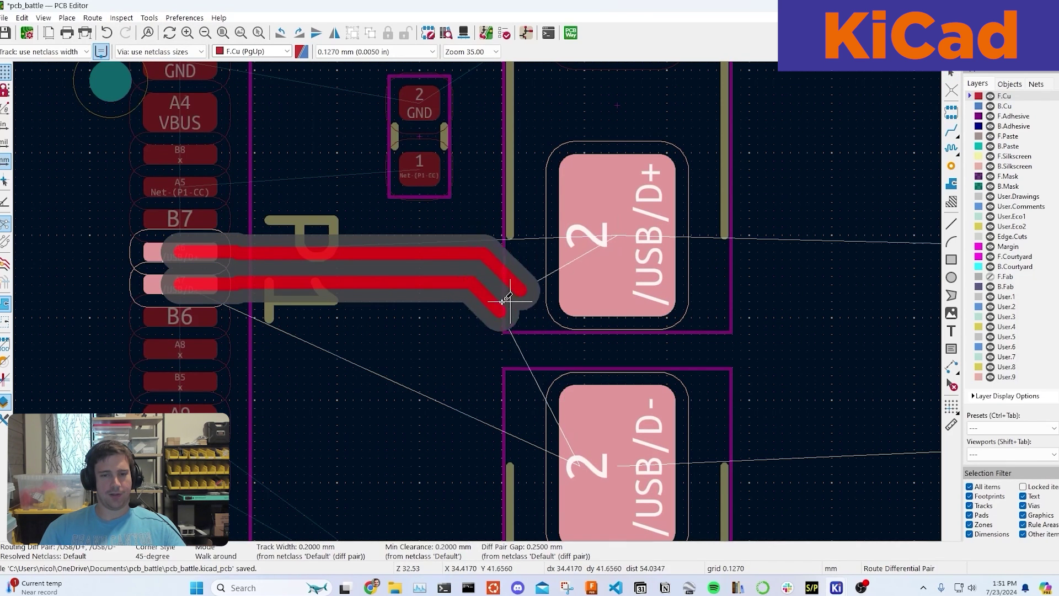
pyautogui.doubleClick(487, 282)
pyautogui.press('Escape')
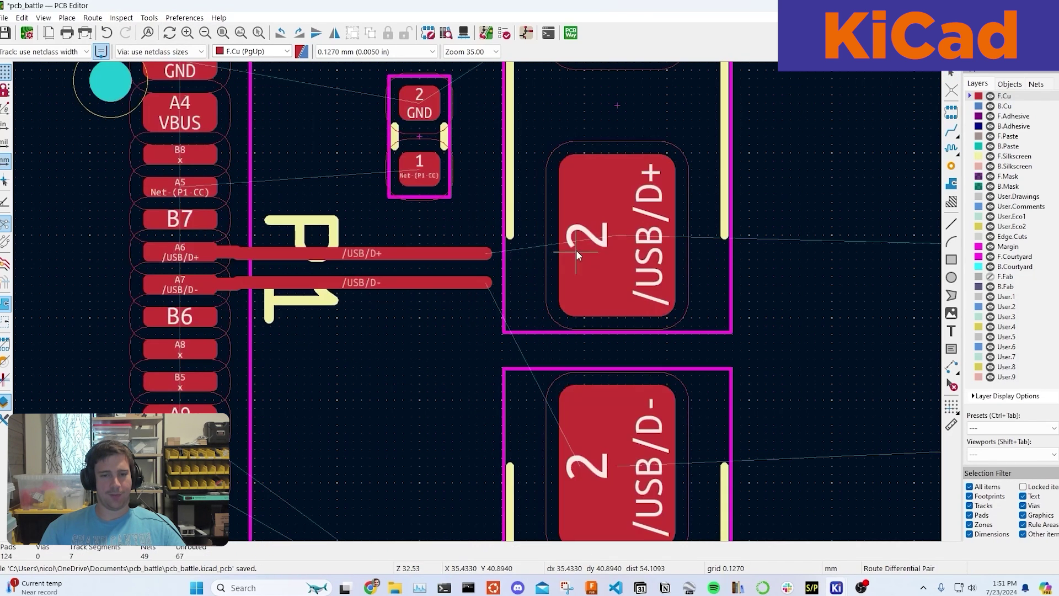
# Extend the /USB/D+ and /USB/D- tracks onto their D+ and D- pads
pyautogui.press('x')
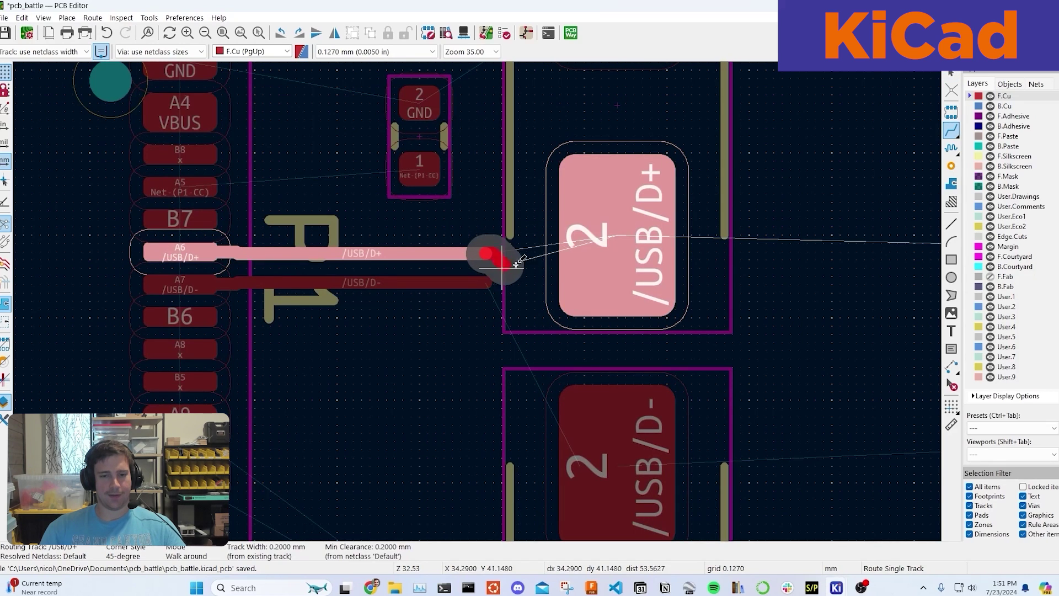
pyautogui.click(576, 243)
pyautogui.click(488, 282)
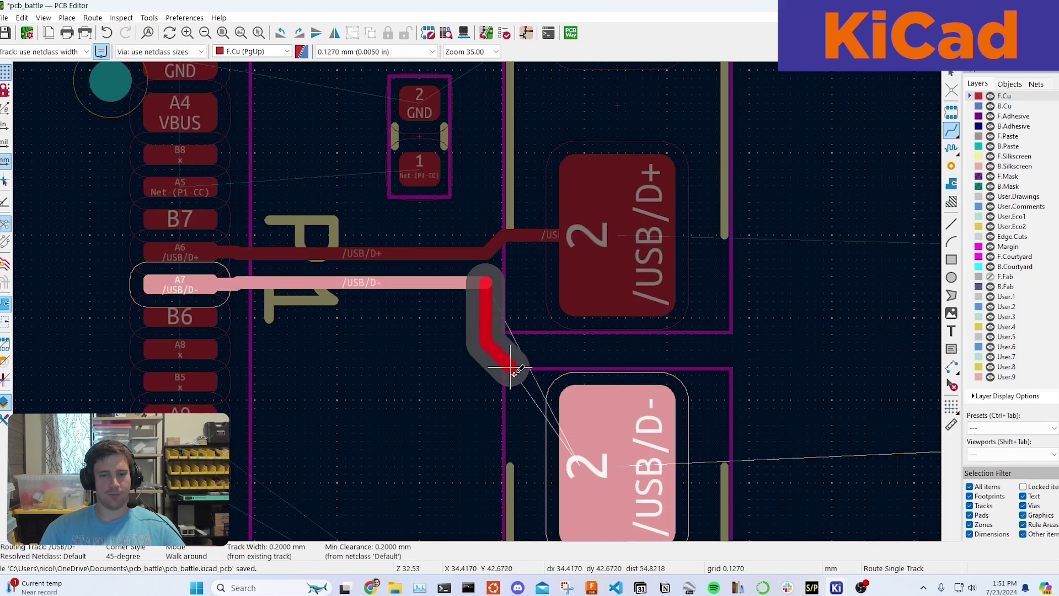
pyautogui.click(617, 466)
pyautogui.press('Escape')
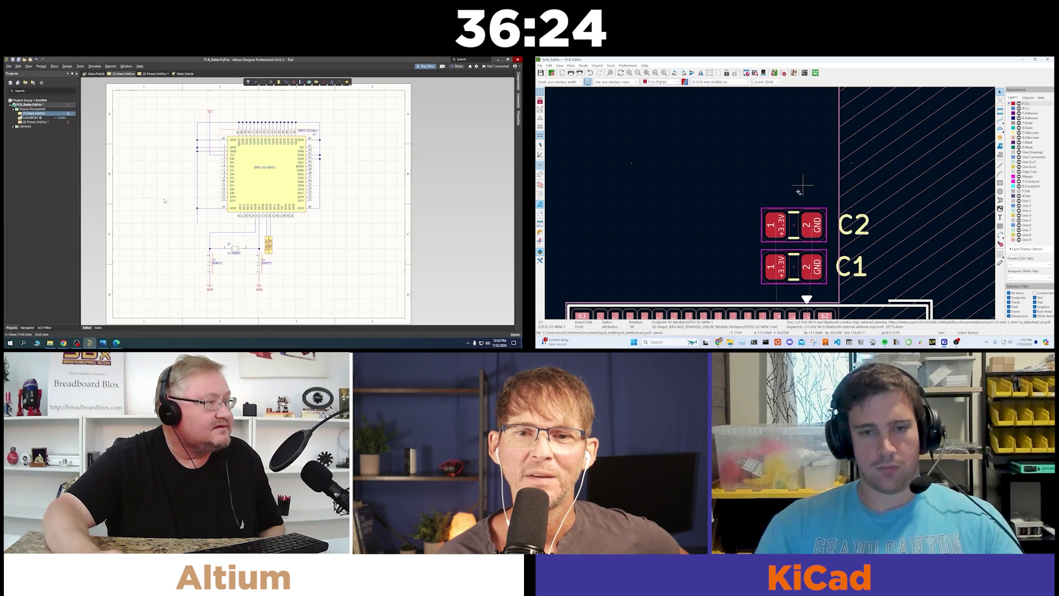
# Route the +3.3V track from C1 to U1, verify C1 and C2, and zoom out to the whole board
pyautogui.scroll(-3, 796, 157)
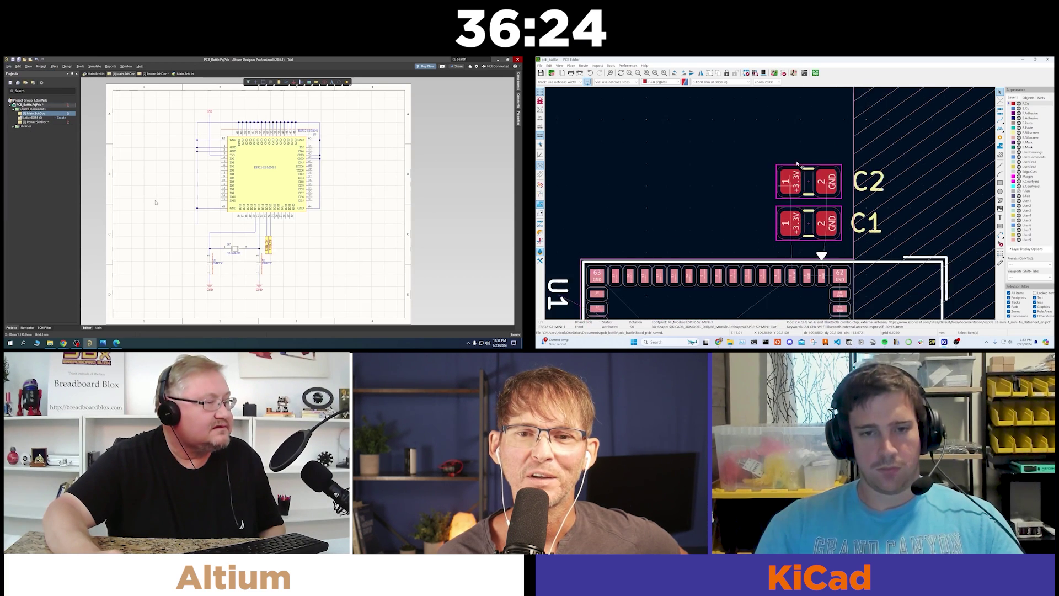
pyautogui.press('x')
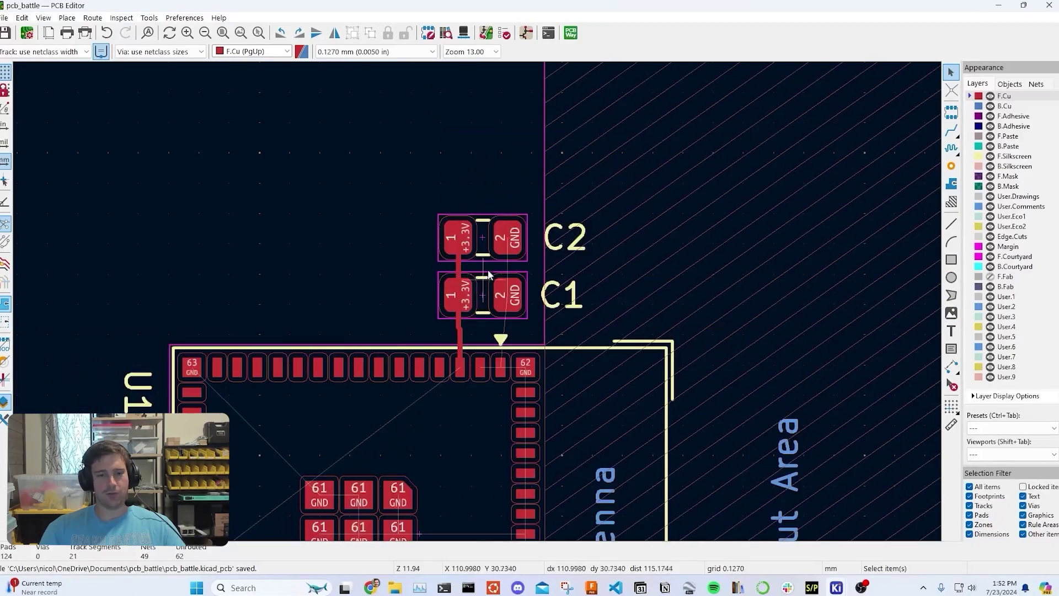
pyautogui.moveTo(486, 287); pyautogui.dragTo(447, 303)
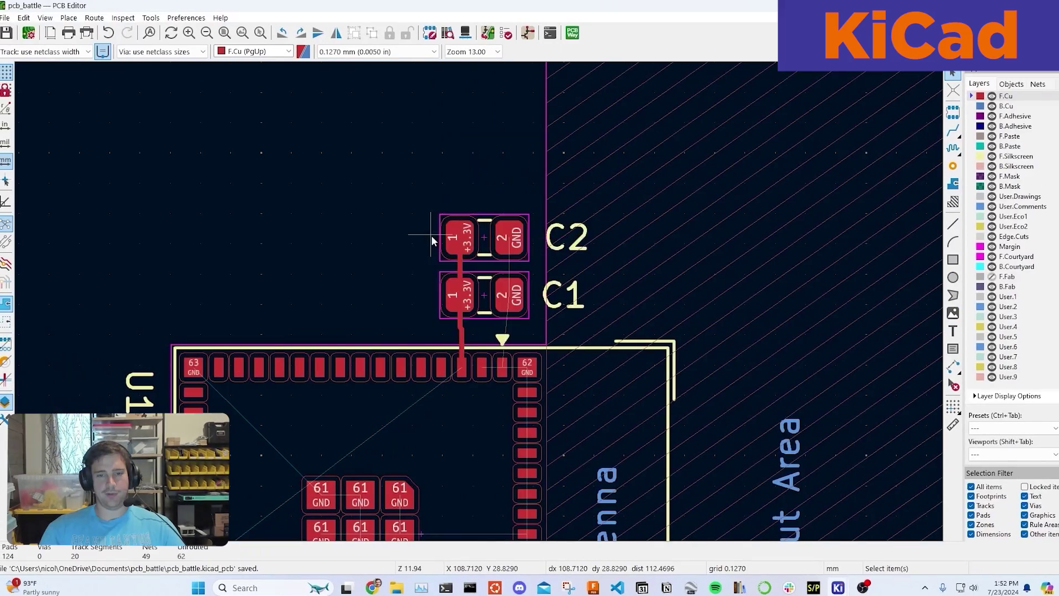
pyautogui.click(428, 237)
pyautogui.scroll(-5, 428, 238)
pyautogui.scroll(-2, 464, 249)
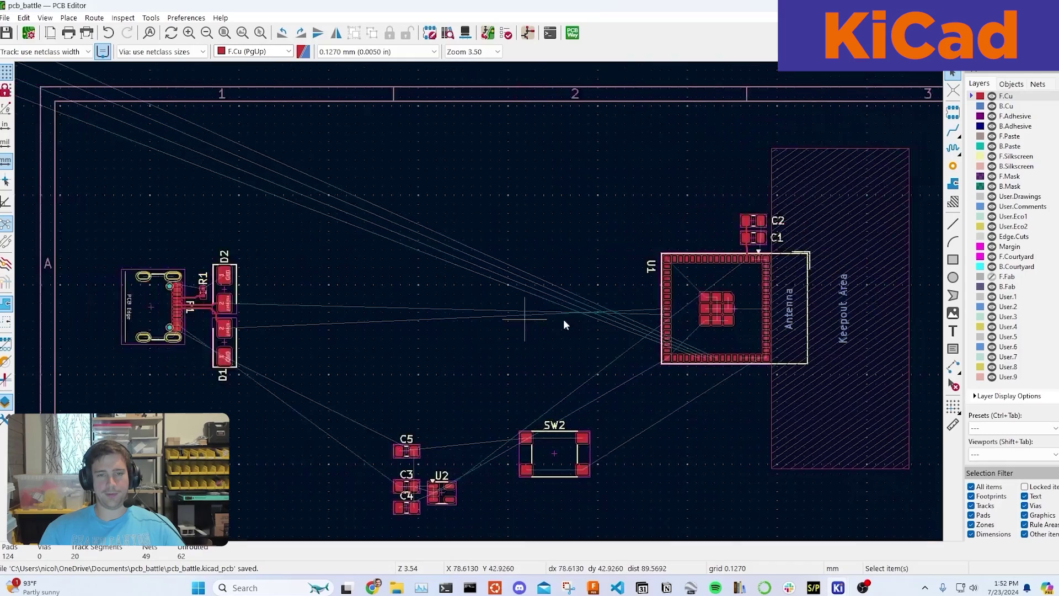
pyautogui.hscroll(-1, 283, 312)
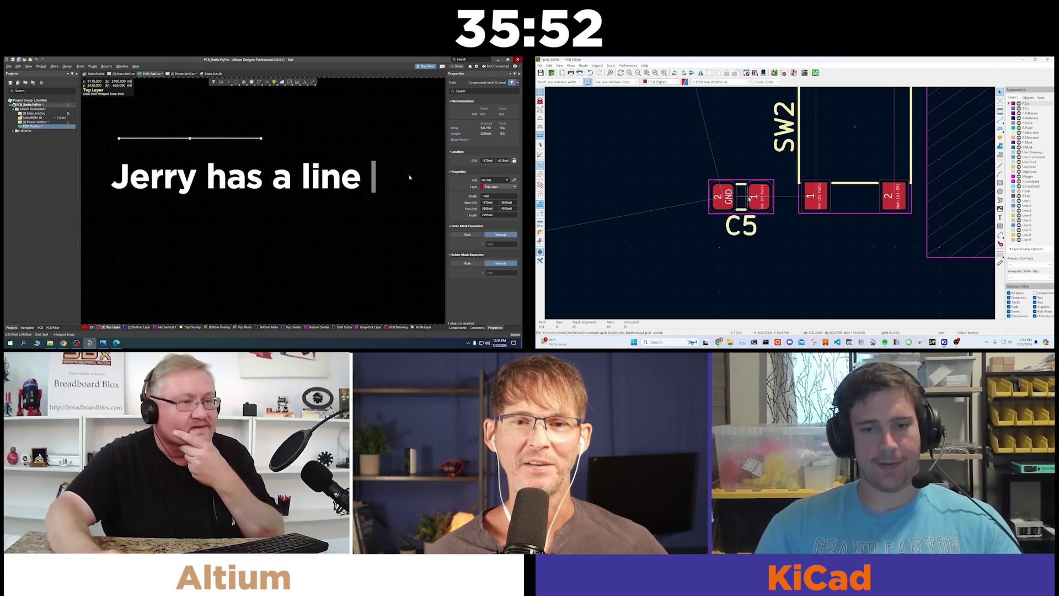
# Close the layer view settings and select the board outline; confirm R2 as 200 and save the schematic
pyautogui.scroll(-2, 788, 229)
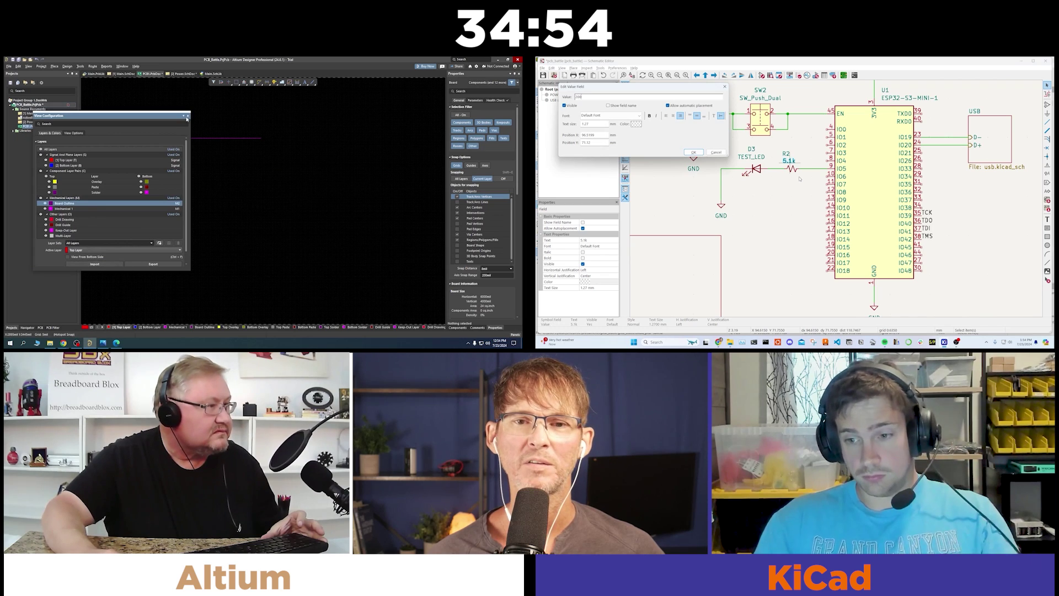
pyautogui.click(188, 116)
pyautogui.press('Return')
pyautogui.click(197, 138)
pyautogui.hotkey('ctrl', 's')
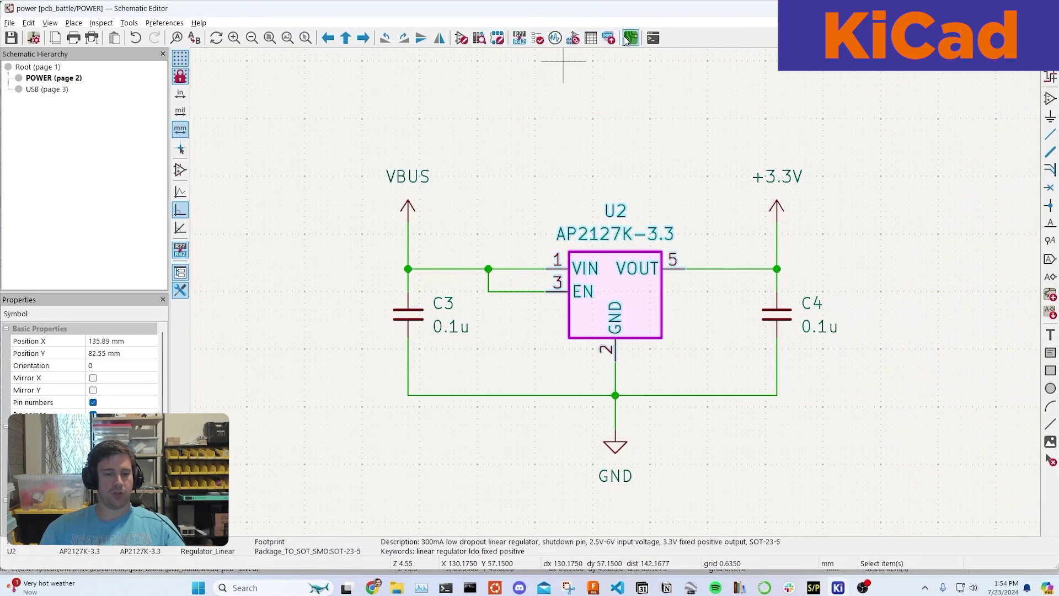
# In the PCB layout, move C3 to the left of U2 and C4 below C3
pyautogui.click(631, 37)
pyautogui.scroll(4, 496, 336)
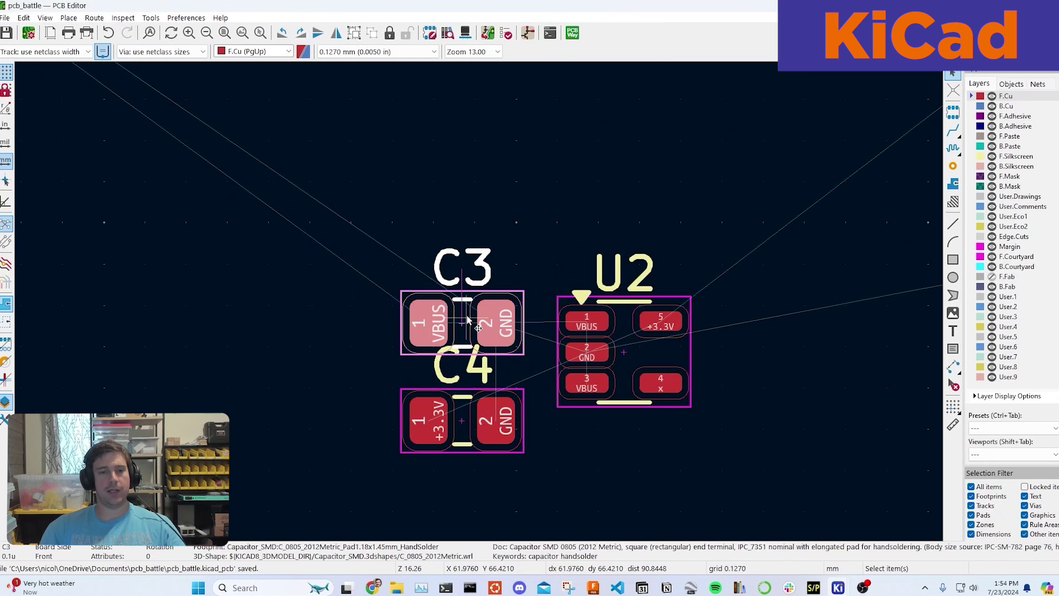
pyautogui.moveTo(468, 320); pyautogui.dragTo(335, 265)
pyautogui.click(480, 417)
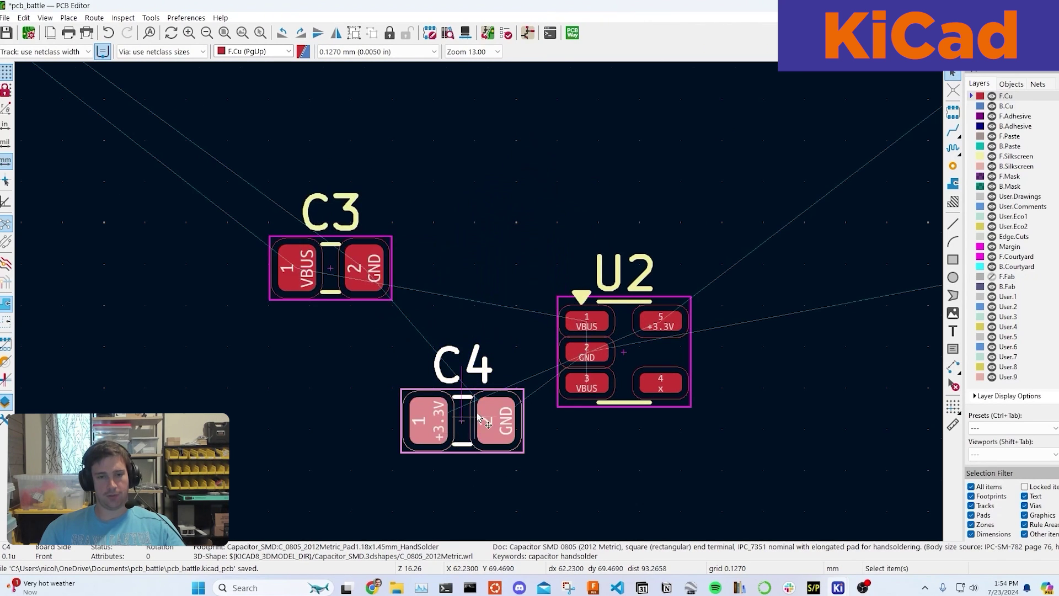
pyautogui.moveTo(480, 418); pyautogui.dragTo(390, 418)
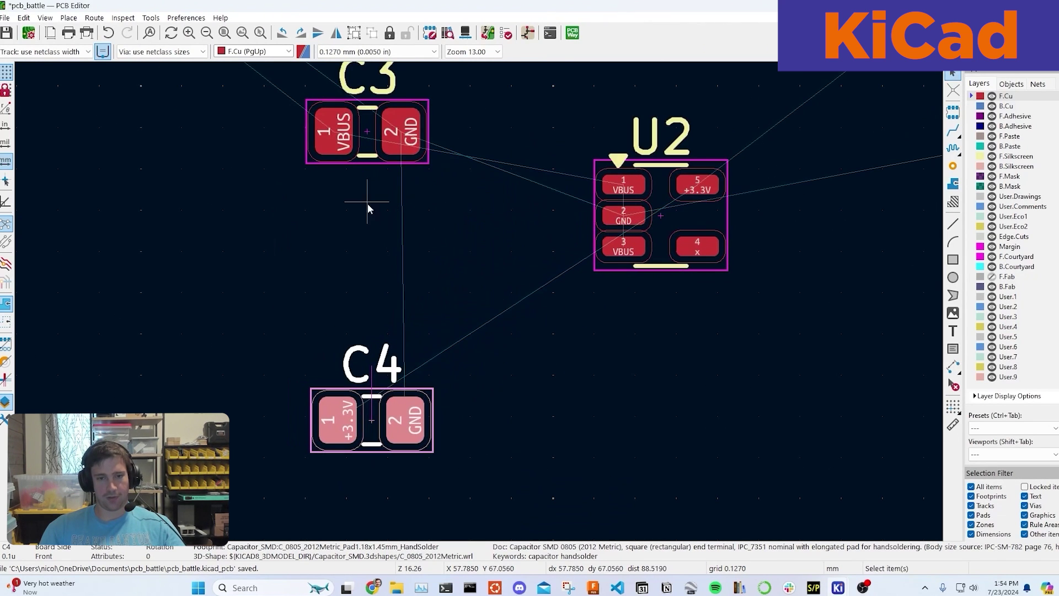
# Rotate C3 and C4 by 90° so both stand vertical beside U2
pyautogui.click(372, 135)
pyautogui.press('m')
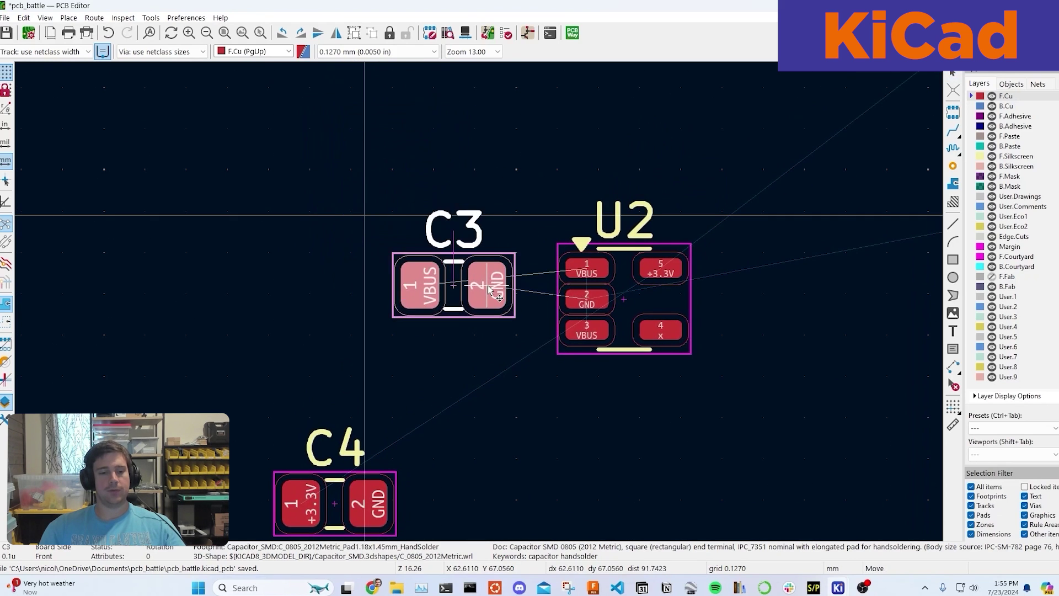
pyautogui.press('r')
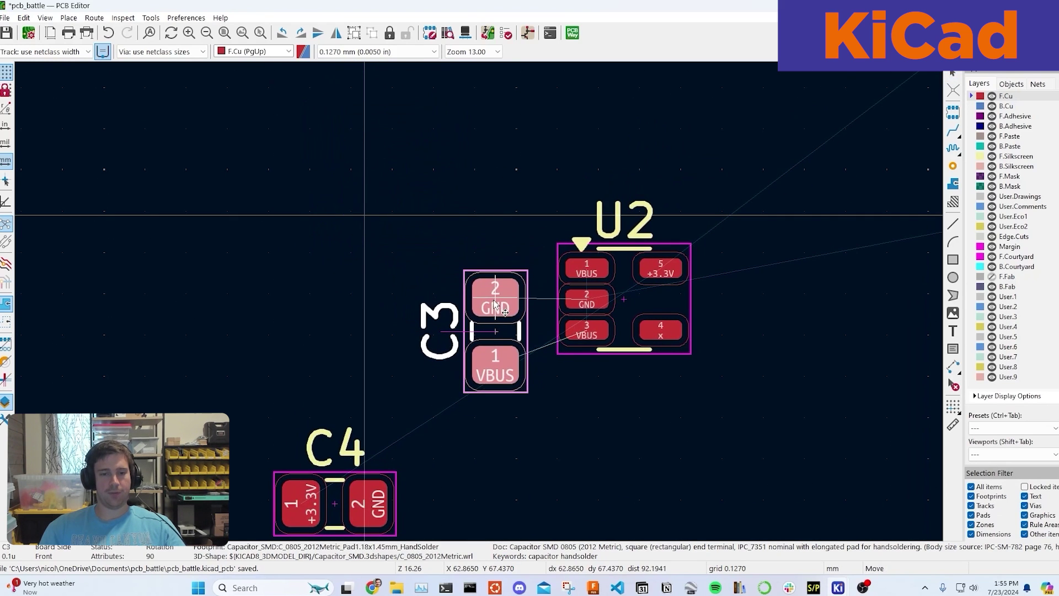
pyautogui.click(495, 305)
pyautogui.moveTo(335, 511); pyautogui.dragTo(355, 438, button='middle')
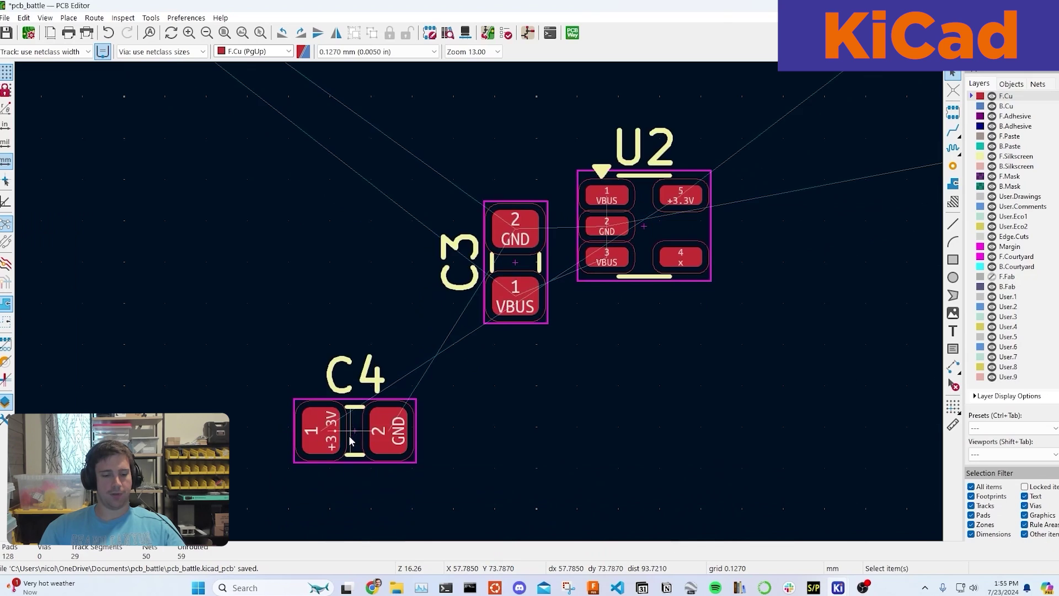
pyautogui.press('m')
pyautogui.press('r')
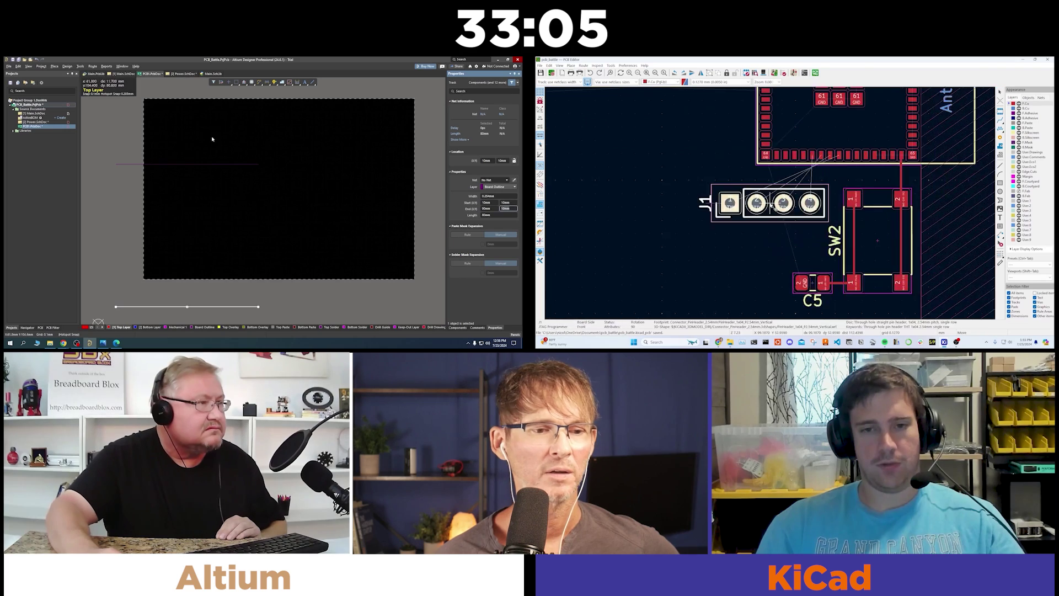
# Reposition the J1 header, turned around 180°, in a new spot
pyautogui.press('r')
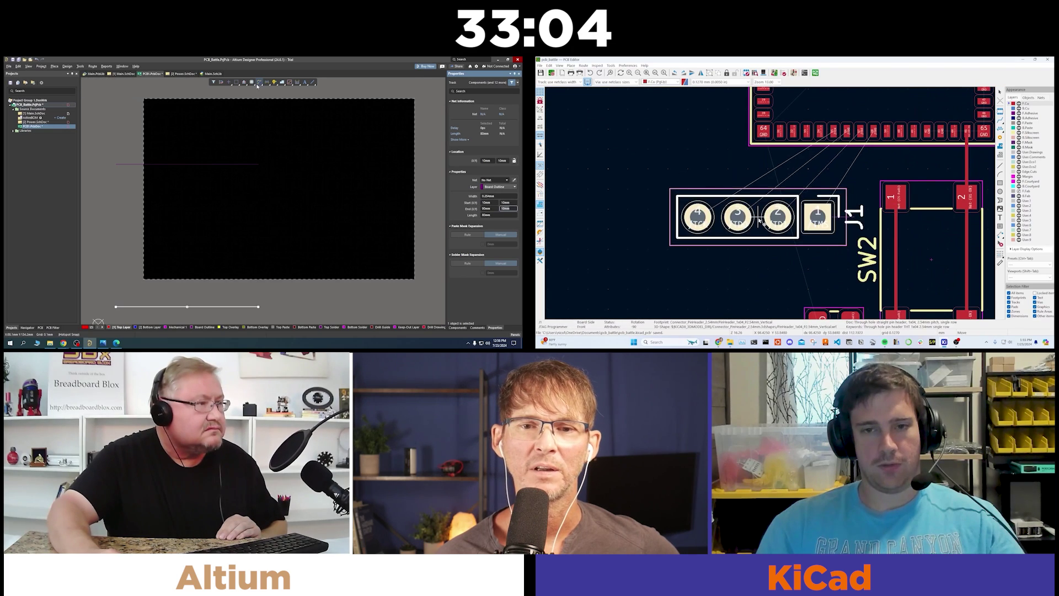
pyautogui.hotkey('ctrl', 'w')
pyautogui.scroll(-2, 776, 206)
pyautogui.click(776, 206)
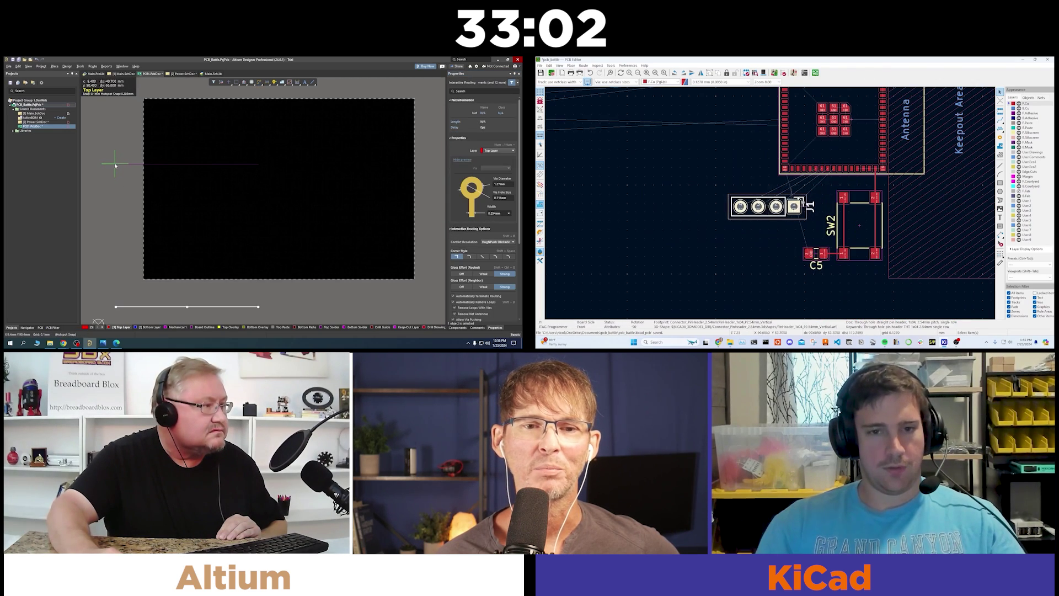
# Route the /TMS track from J1 pad 1 to pad 38
pyautogui.scroll(3, 827, 185)
pyautogui.press('x')
pyautogui.click(838, 144)
pyautogui.press('Escape')
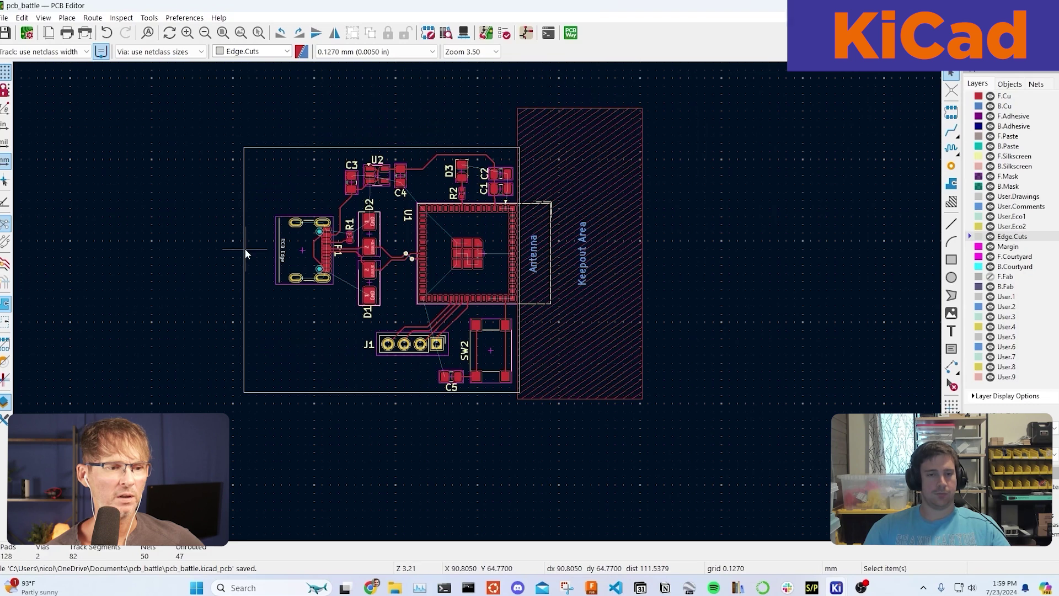
# Begin a filled copper zone around the board, then preview in 3D with Antenna and Keepout text hidden
pyautogui.click(245, 270)
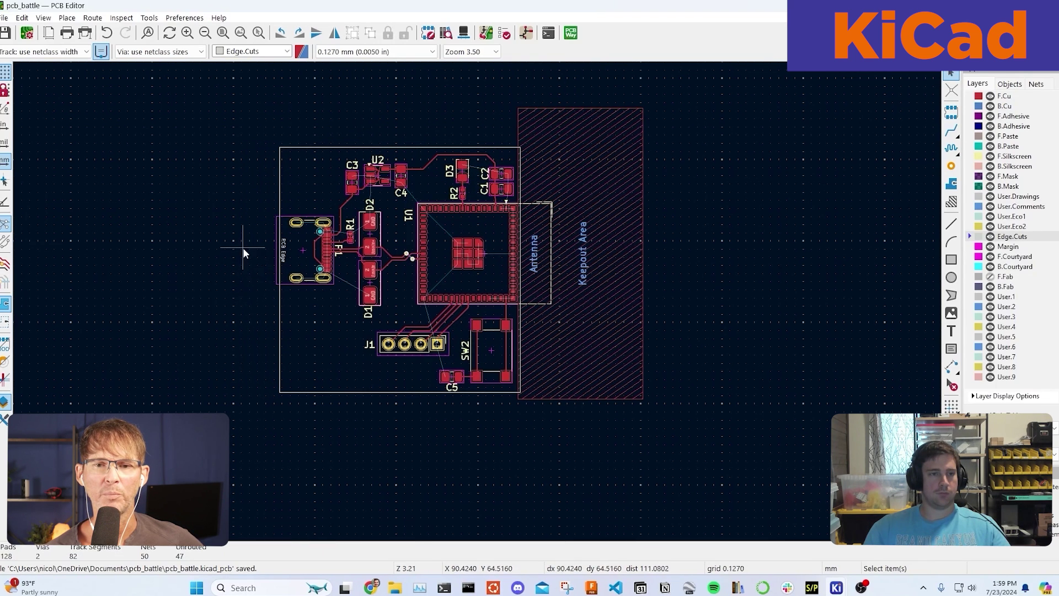
pyautogui.moveTo(244, 246); pyautogui.dragTo(315, 275, button='middle')
pyautogui.click(67, 18)
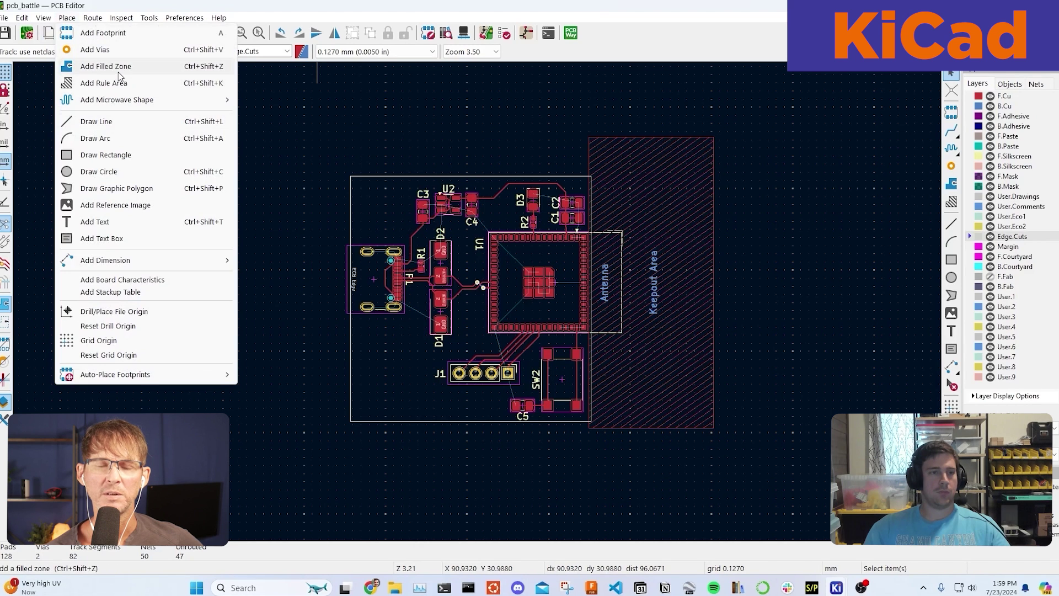
pyautogui.click(118, 70)
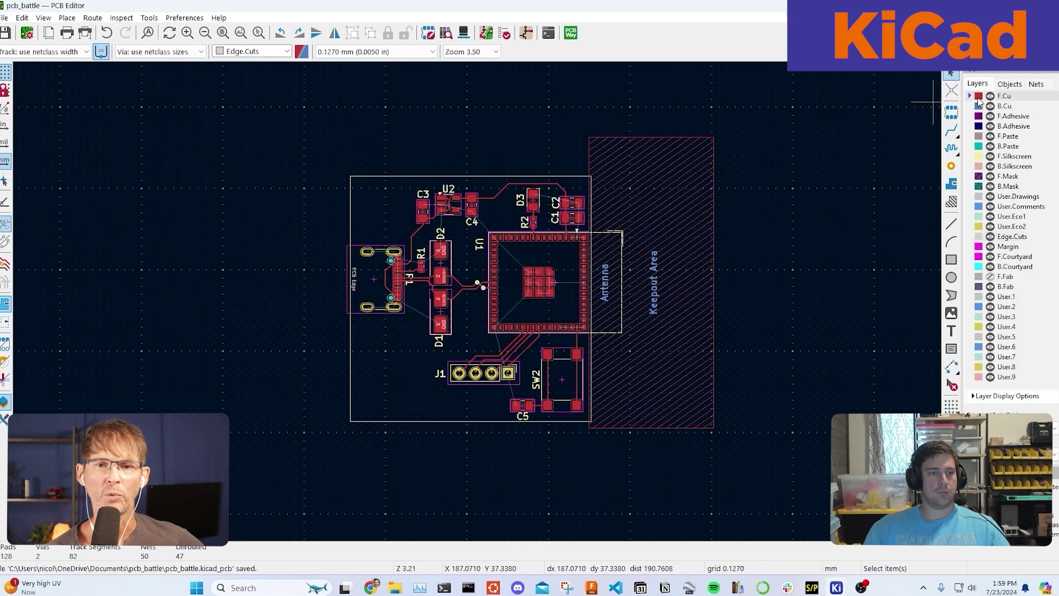
pyautogui.click(67, 18)
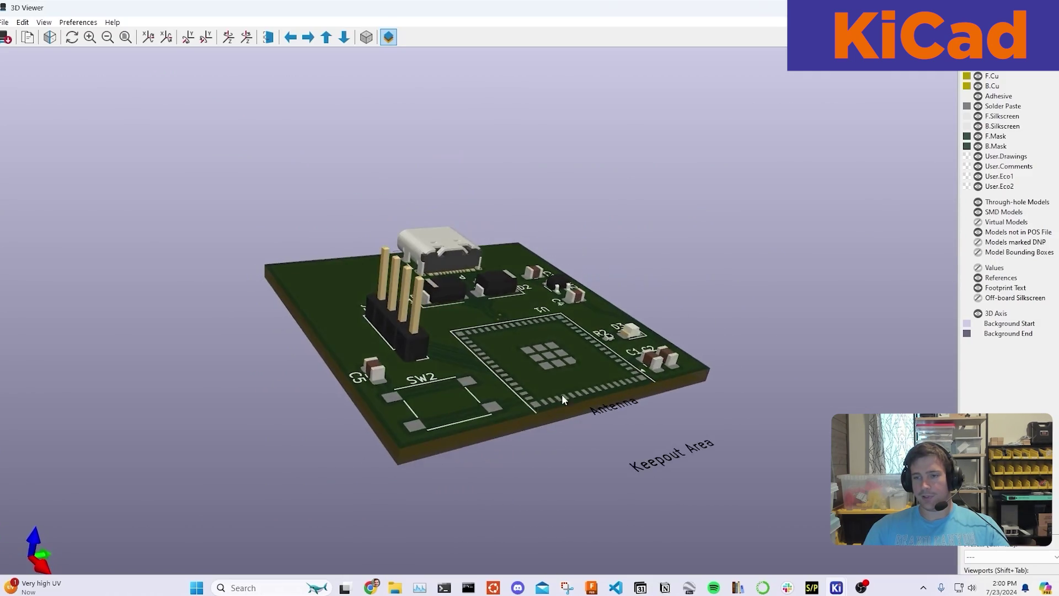
pyautogui.click(978, 297)
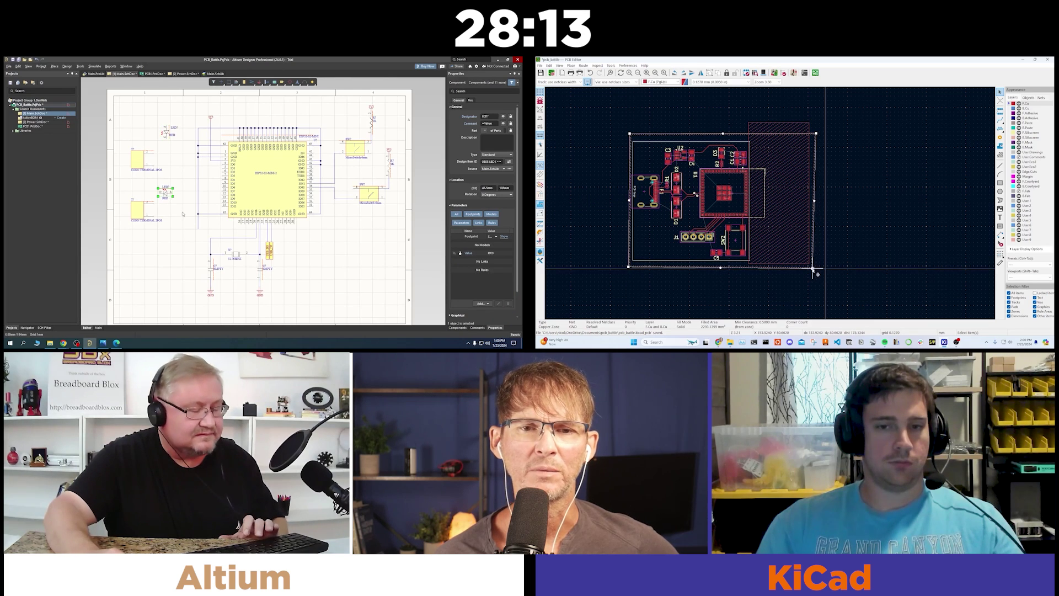
# Deselect the zone and fill all copper zones with B
pyautogui.press('Escape')
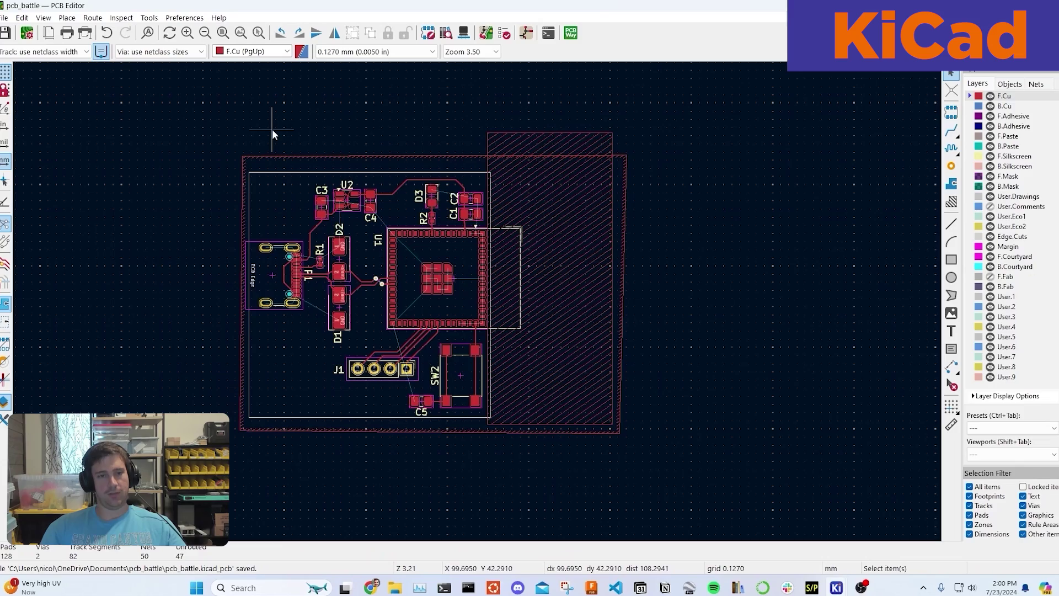
pyautogui.scroll(3, 342, 255)
pyautogui.scroll(-2, 477, 301)
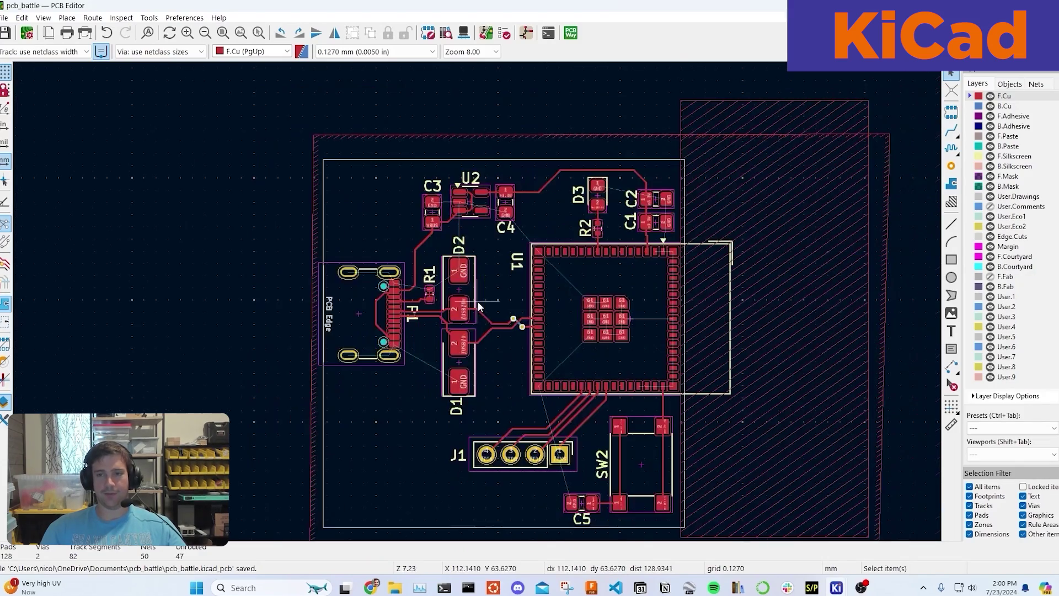
pyautogui.press('b')
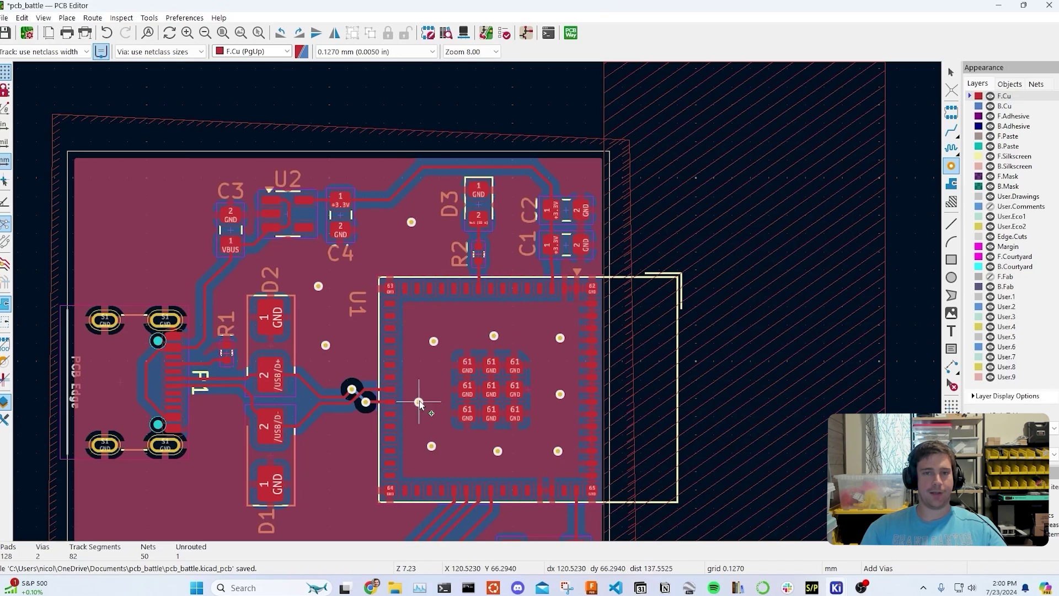
pyautogui.moveTo(447, 472); pyautogui.dragTo(459, 447, button='middle')
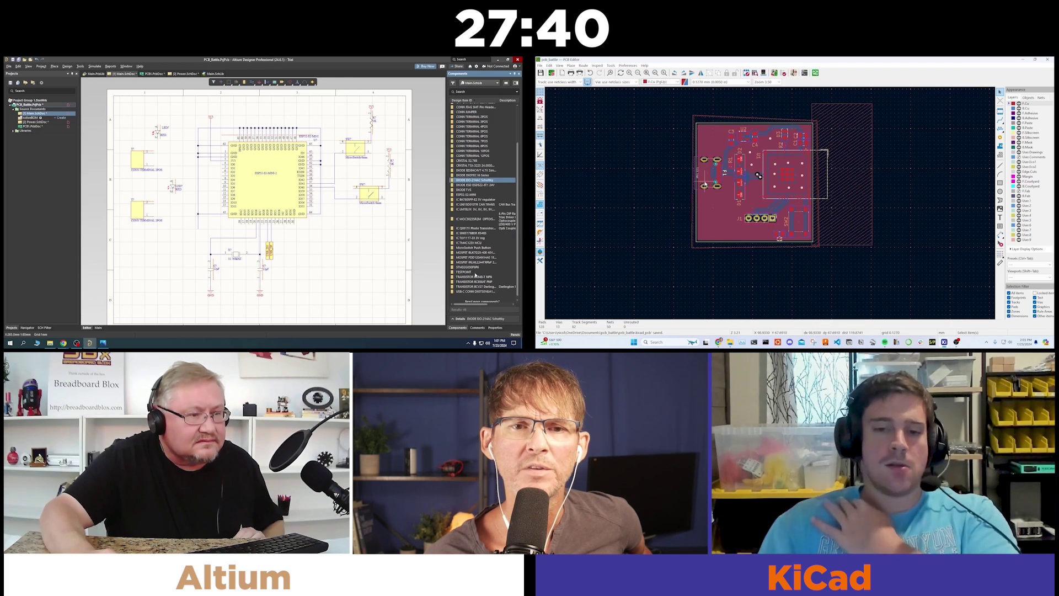
# Choose the BC848-T NPN transistor part
pyautogui.click(475, 277)
pyautogui.scroll(4, 714, 234)
pyautogui.scroll(-2, 810, 214)
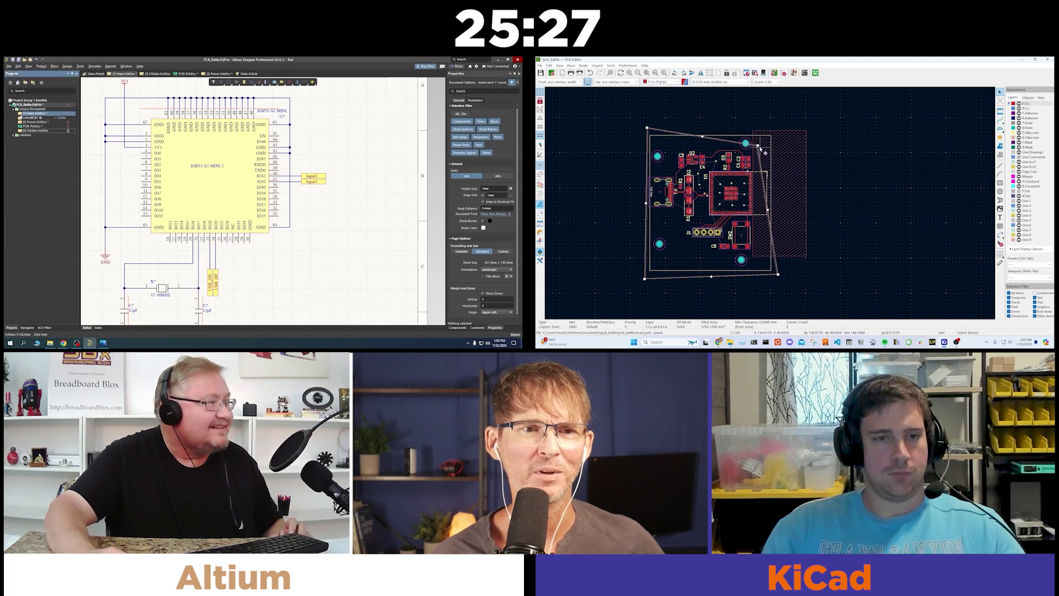
# Switch to IOMain.SchDoc, zoom in, and drag the RED parameter text beside the LED symbol
pyautogui.click(35, 130)
pyautogui.keyDown('ctrl'); pyautogui.scroll(2, 283, 181); pyautogui.keyUp('ctrl')
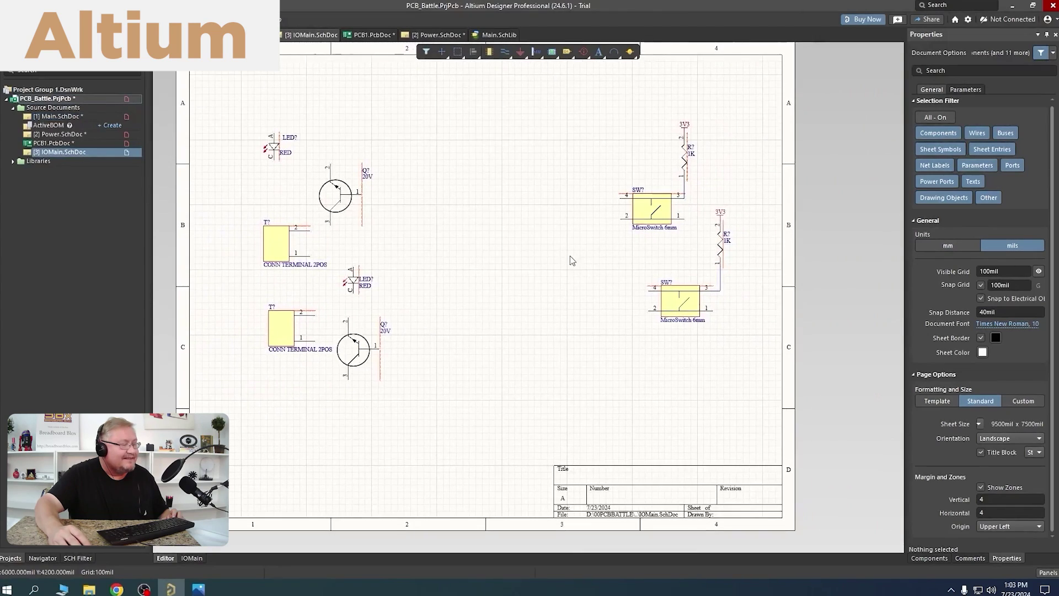
pyautogui.rightClick(574, 244)
pyautogui.click(634, 402)
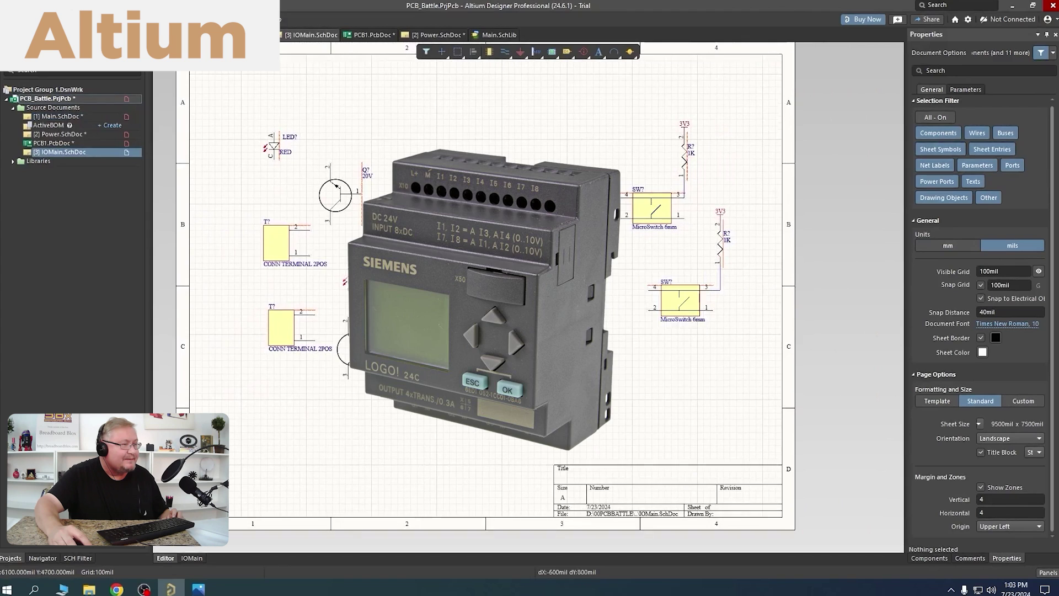
pyautogui.keyDown('ctrl'); pyautogui.scroll(2, 579, 238); pyautogui.keyUp('ctrl')
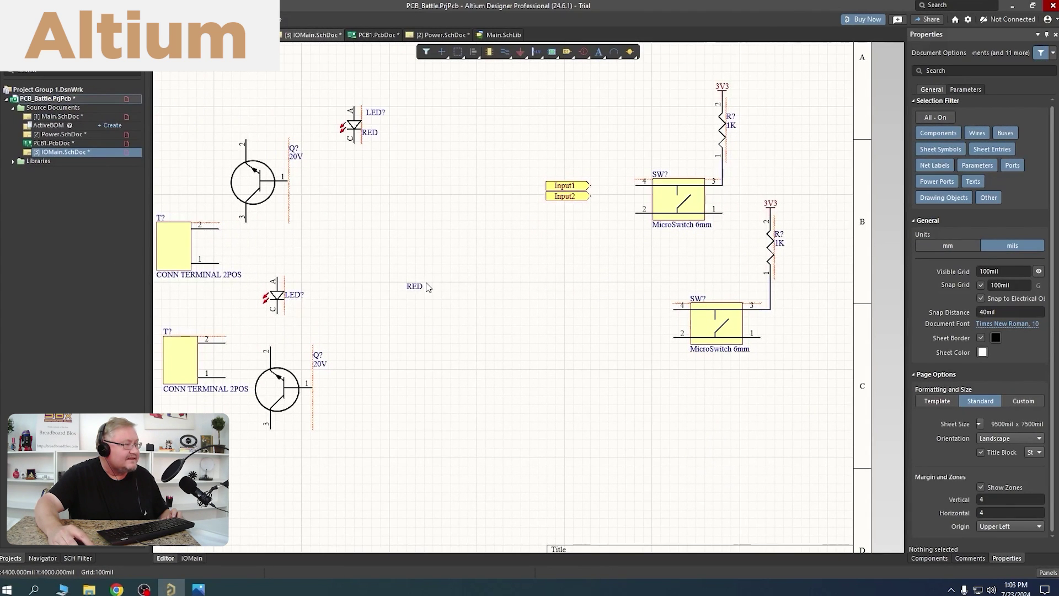
pyautogui.moveTo(420, 290); pyautogui.dragTo(314, 285)
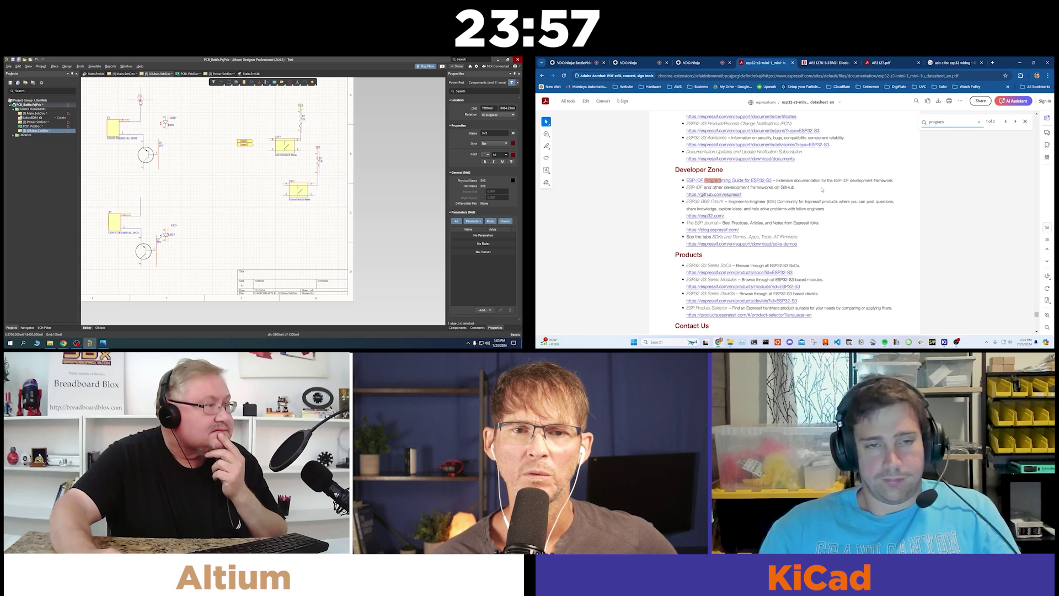
# Bring up the schematic sheet's context menu and dismiss it without choosing anything
pyautogui.rightClick(156, 190)
pyautogui.scroll(2, 822, 189)
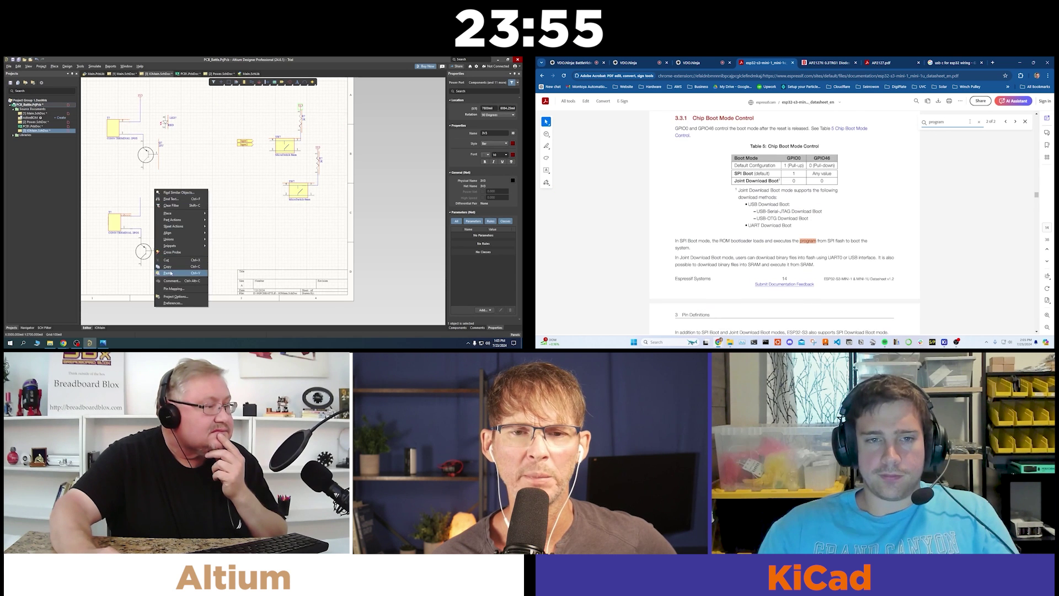
pyautogui.click(154, 162)
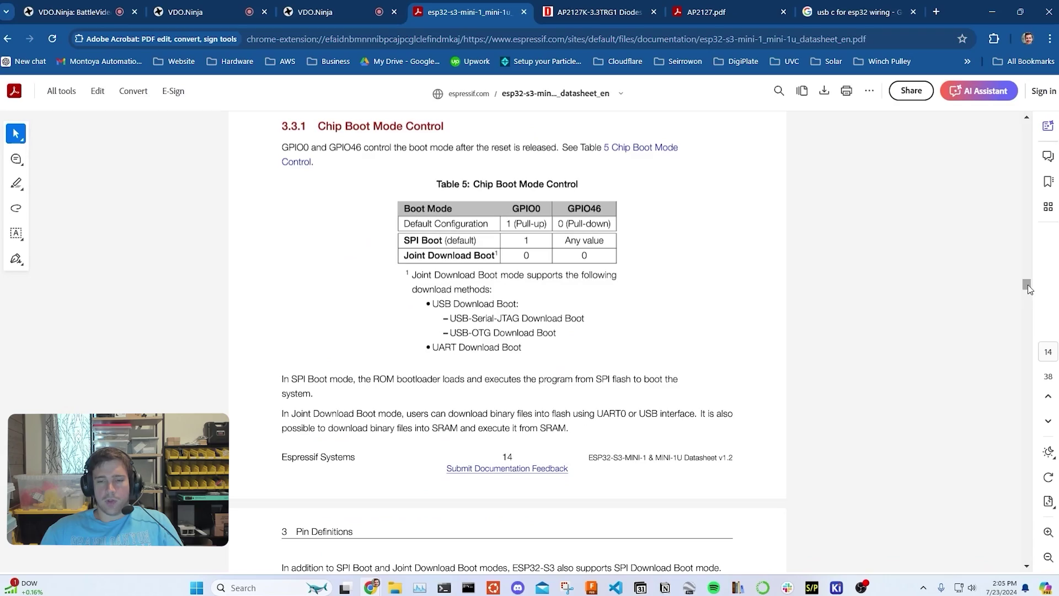
# Scroll the ESP32-S3 datasheet to section 7.2, Recommended PCB Land Pattern
pyautogui.moveTo(1037, 195); pyautogui.dragTo(1038, 202)
pyautogui.moveTo(1028, 298); pyautogui.dragTo(1020, 517)
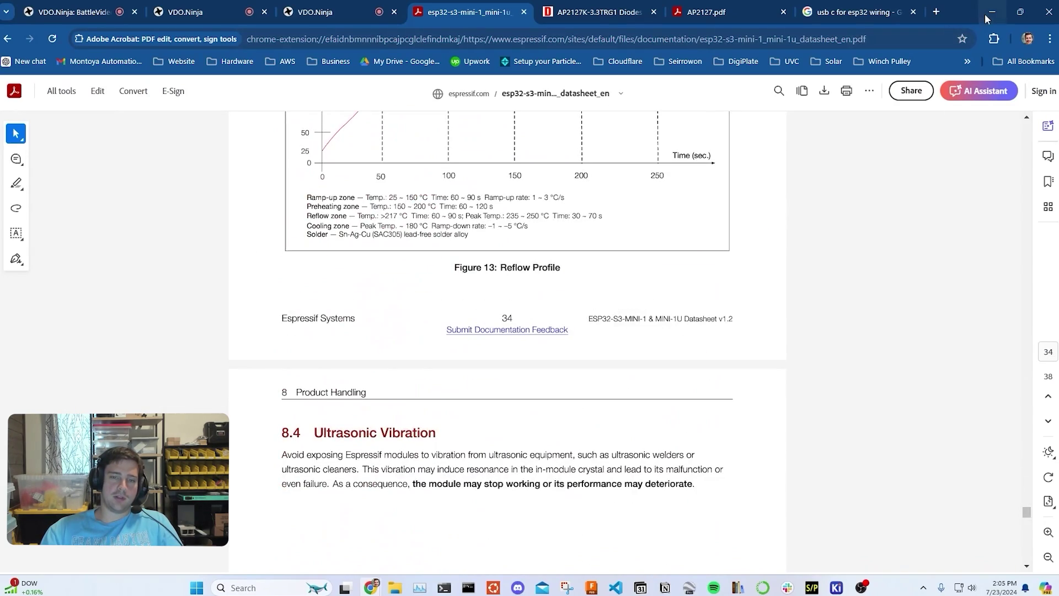
pyautogui.scroll(15, 599, 317)
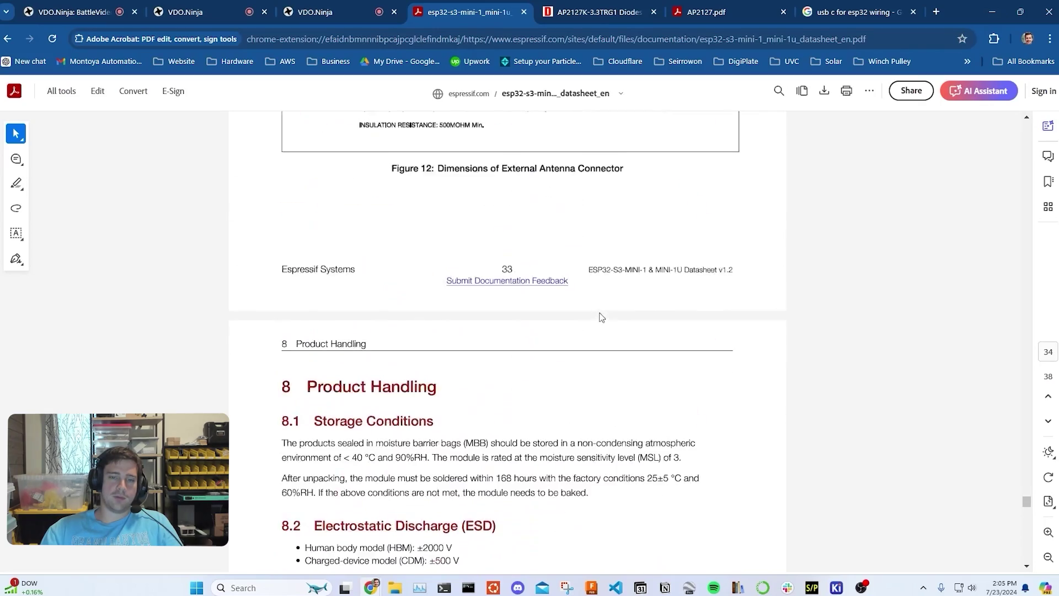
pyautogui.scroll(20, 600, 315)
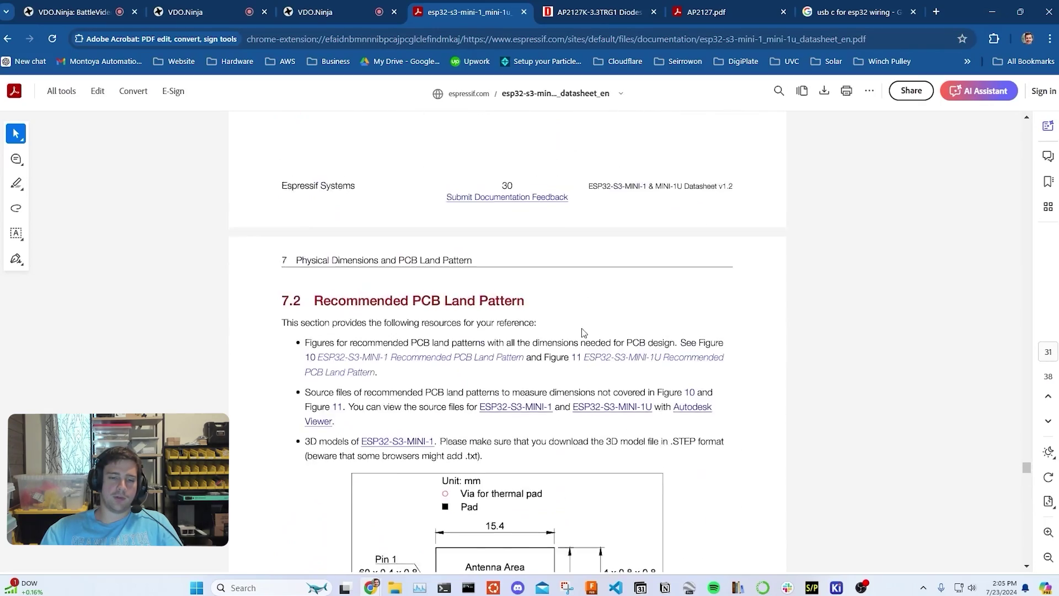
pyautogui.scroll(5, 582, 331)
pyautogui.scroll(-3, 546, 339)
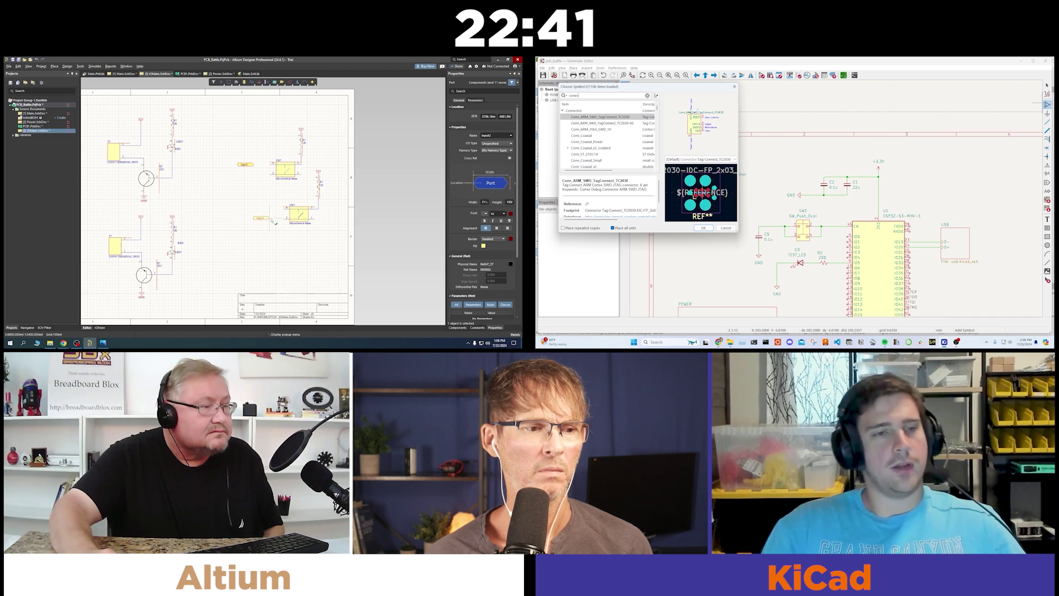
# Choose the Conn_01x02_Pin connector symbol and assign it a footprint
pyautogui.write('n')
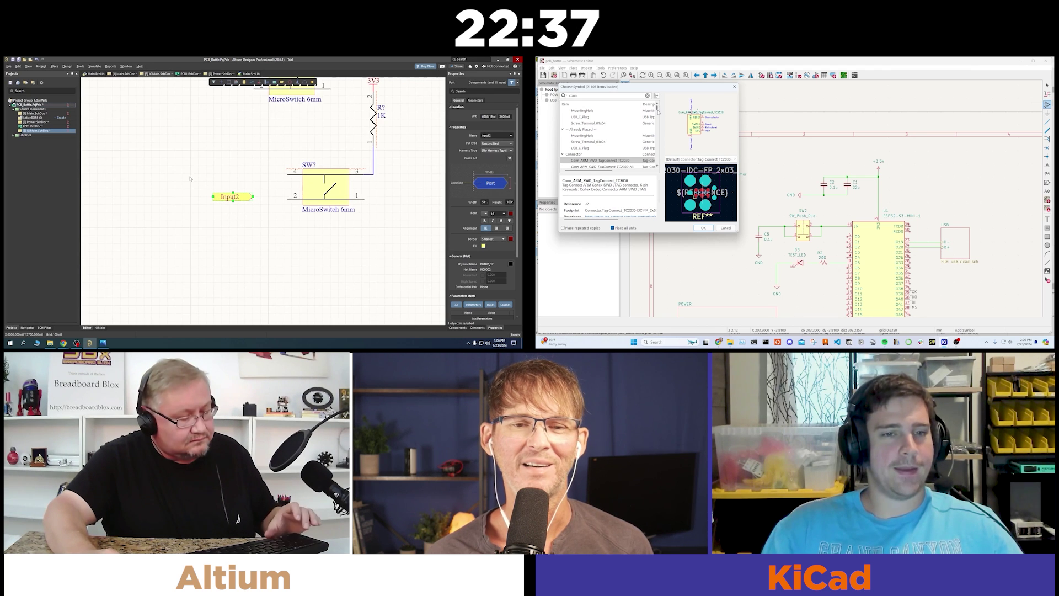
pyautogui.scroll(-1, 636, 133)
pyautogui.scroll(-1, 636, 133)
pyautogui.click(607, 155)
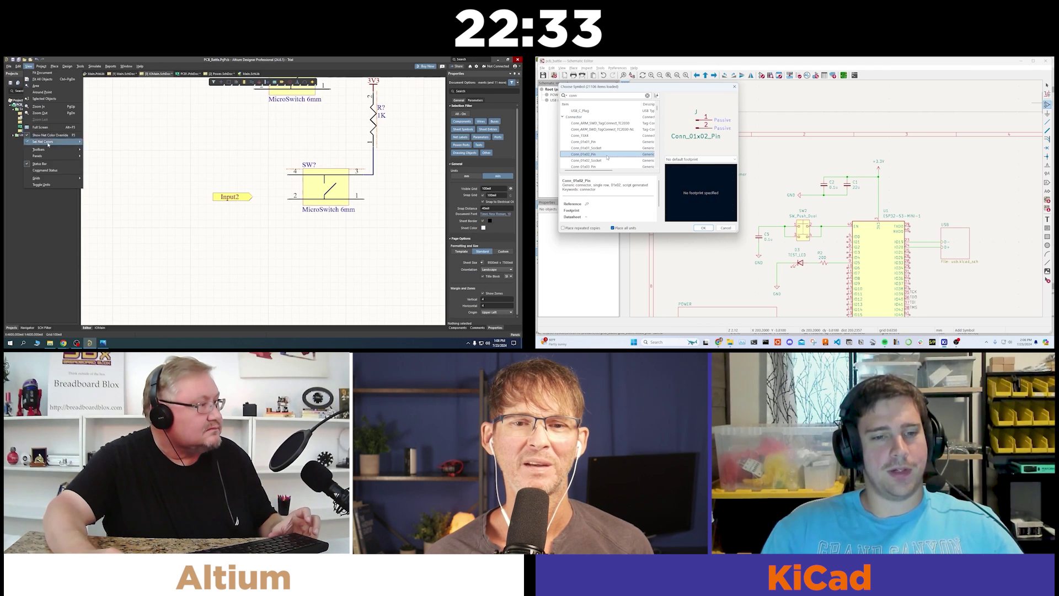
pyautogui.click(701, 159)
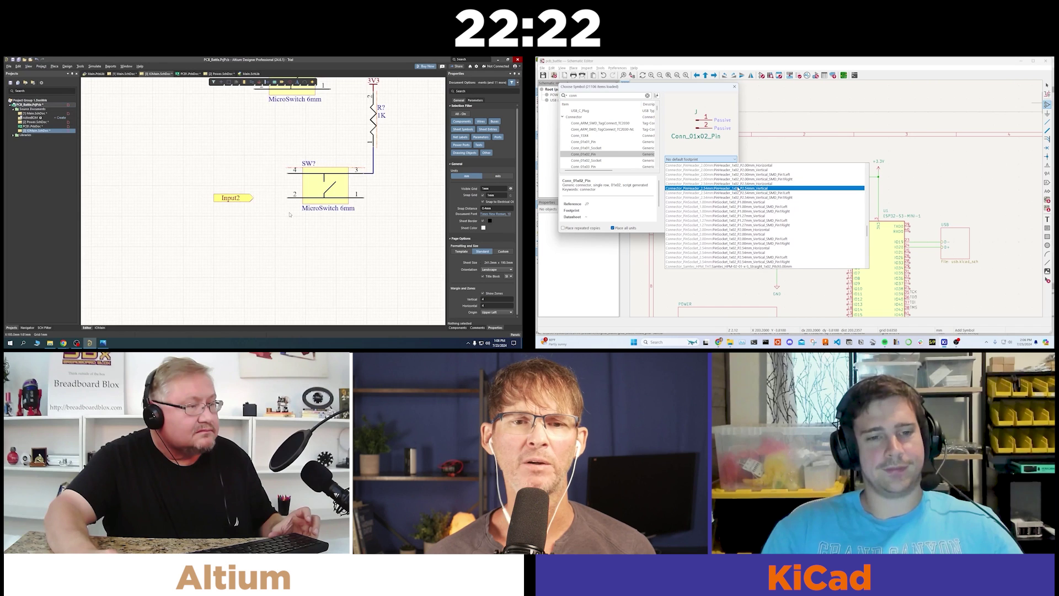
pyautogui.click(738, 188)
pyautogui.keyDown('ctrl'); pyautogui.scroll(-3, 289, 214); pyautogui.keyUp('ctrl')
pyautogui.press('Return')
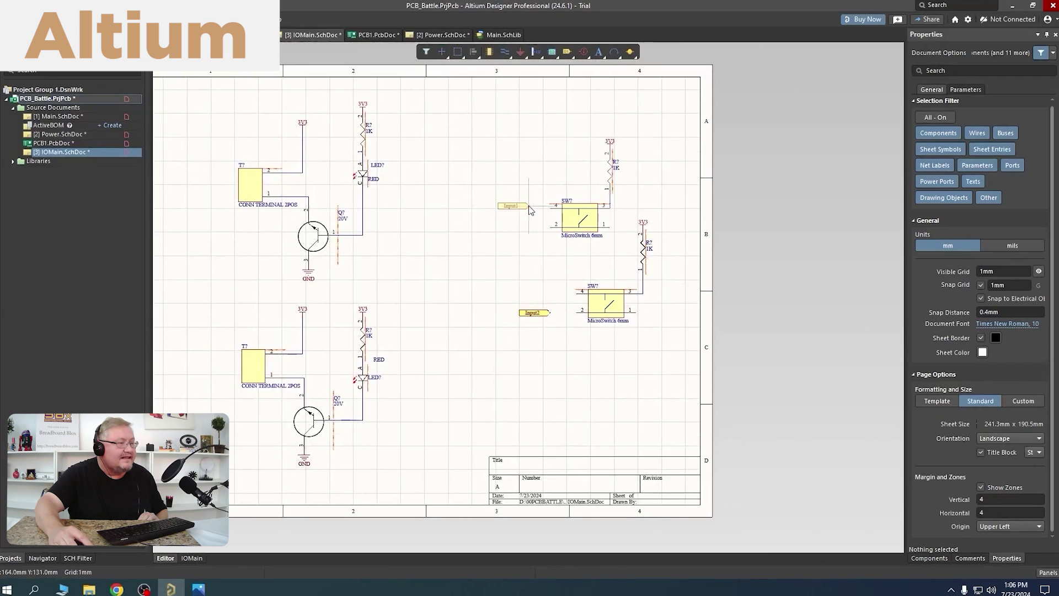
# Place the Input1 port on the switch's pin-4 wire, drop a GND symbol, and start wiring Input1
pyautogui.click(530, 208)
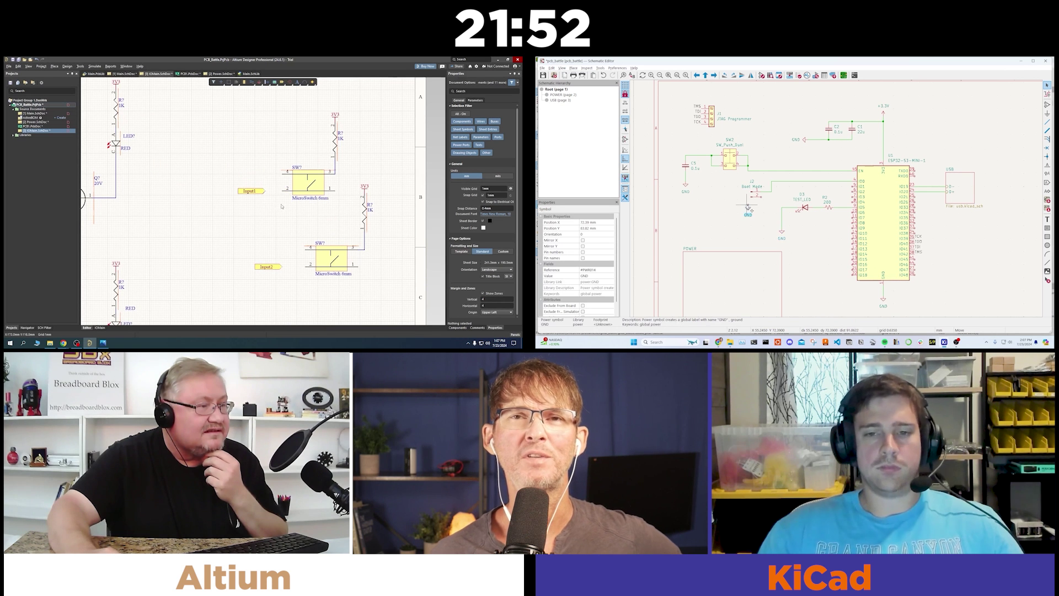
pyautogui.click(762, 214)
pyautogui.hotkey('ctrl', 'w')
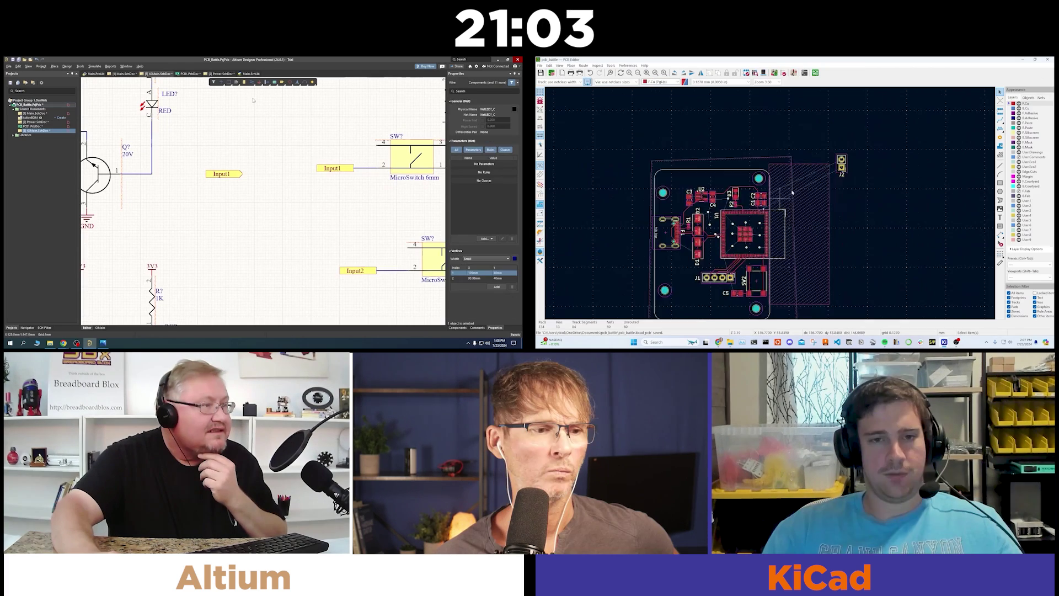
pyautogui.scroll(2, 898, 113)
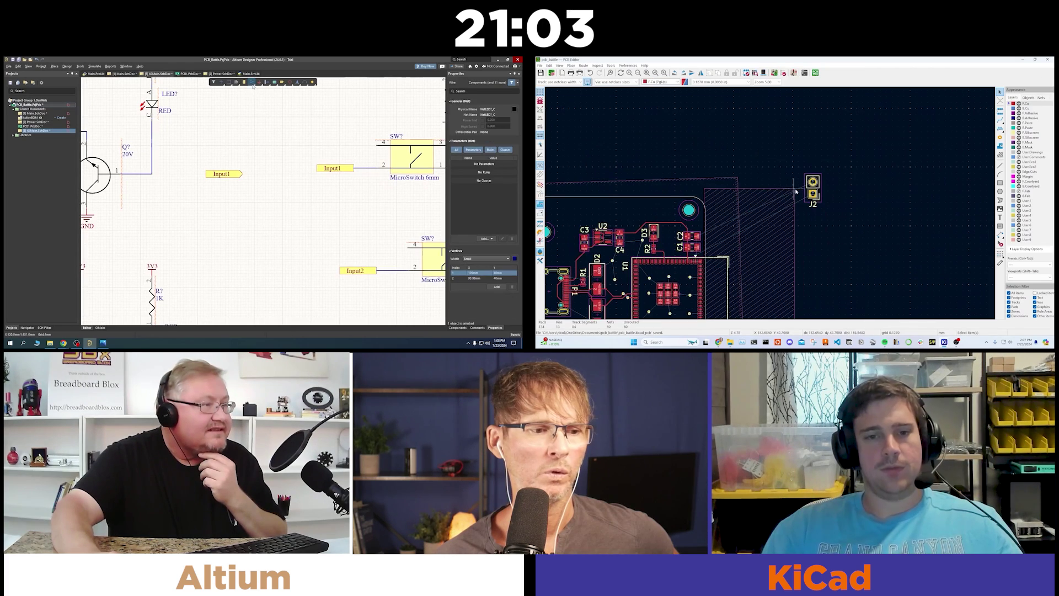
# Move J2 to a new spot on the board
pyautogui.scroll(5, 813, 188)
pyautogui.click(206, 174)
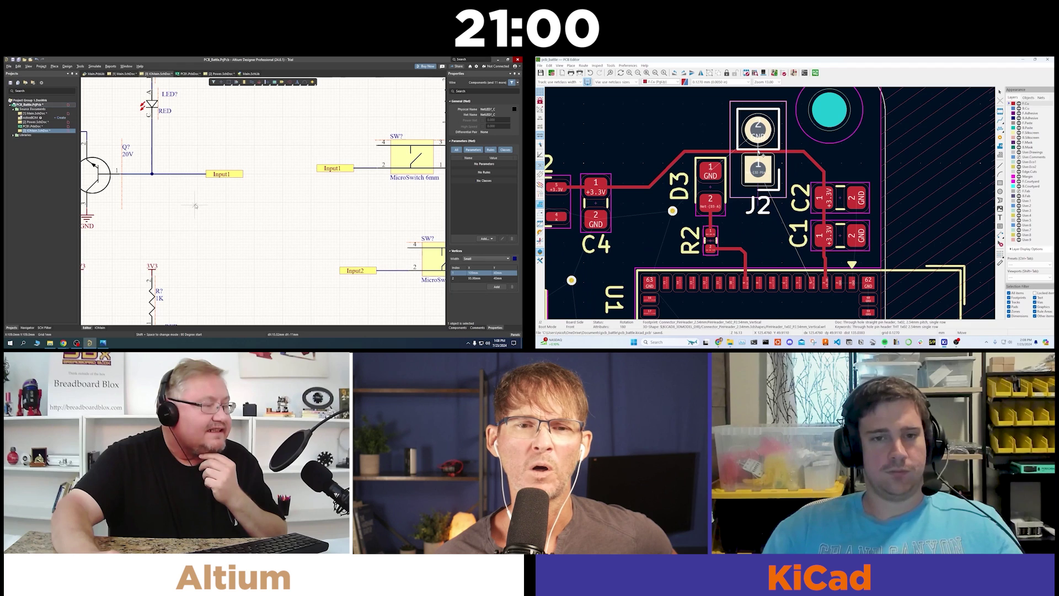
pyautogui.click(760, 154)
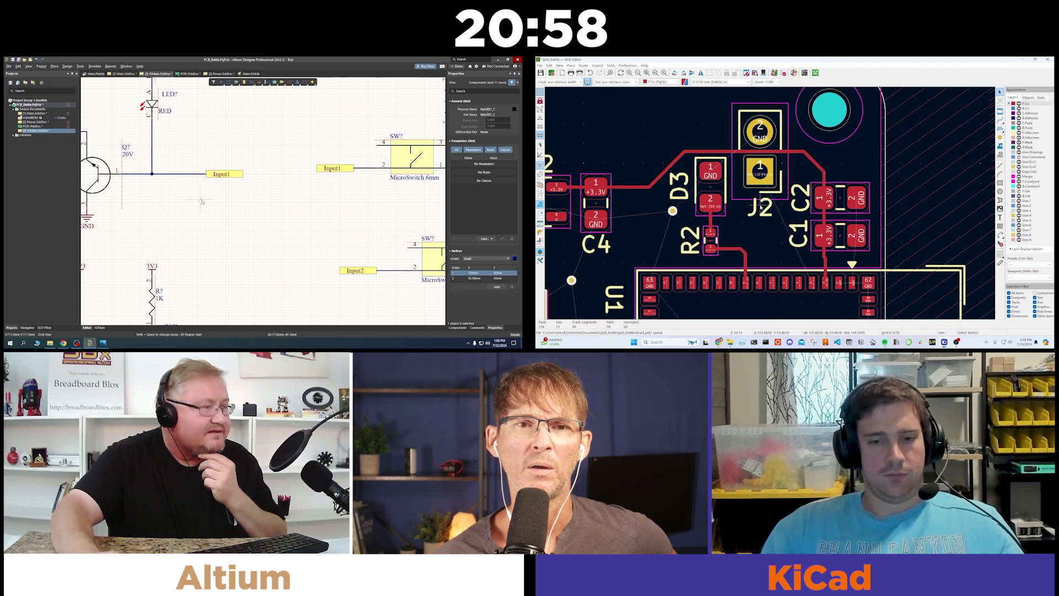
pyautogui.moveTo(761, 206); pyautogui.dragTo(763, 217, button='middle')
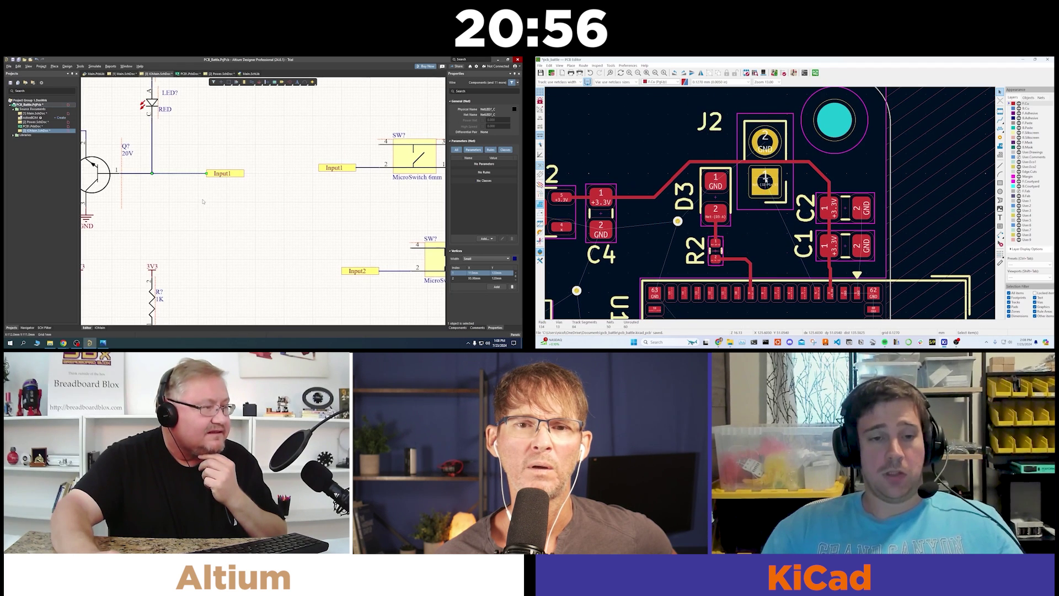
# Route a track from J2 pad 1 to U1 pad 4, then move C2 onto the board
pyautogui.press('x')
pyautogui.press('Escape')
pyautogui.hotkey('ctrl', 'pagedown')
pyautogui.keyDown('ctrl'); pyautogui.scroll(1, 165, 155); pyautogui.keyUp('ctrl')
pyautogui.click(817, 290)
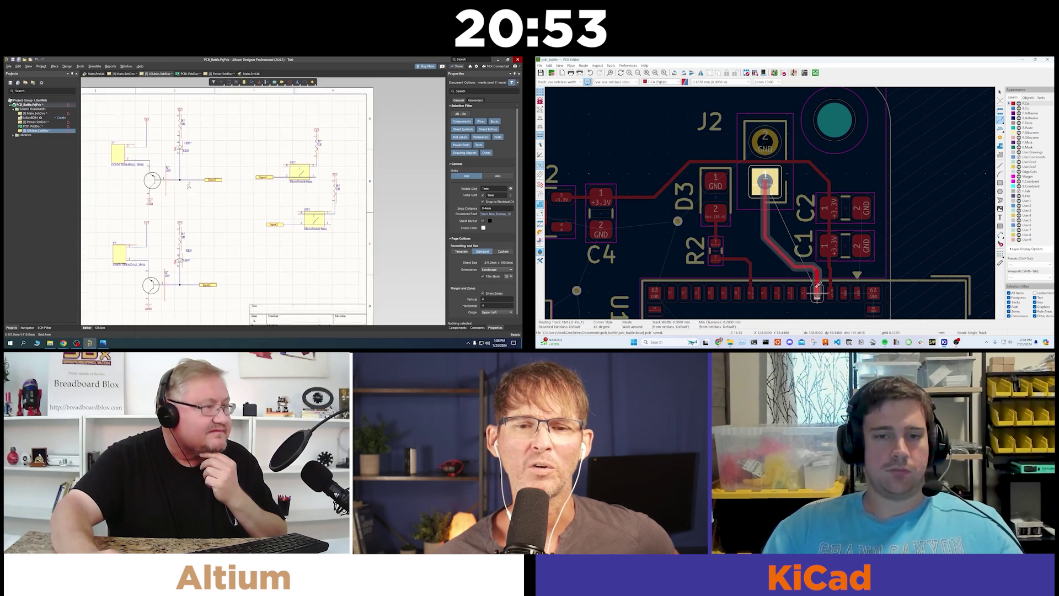
pyautogui.press('Escape')
pyautogui.scroll(2, 737, 226)
pyautogui.scroll(-2, 737, 227)
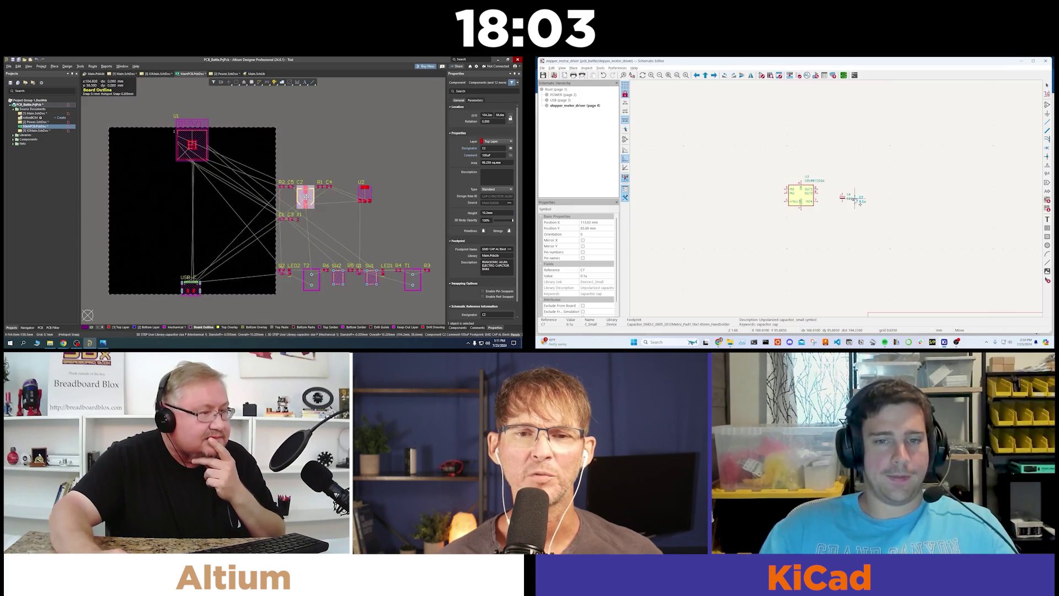
pyautogui.scroll(2, 860, 203)
pyautogui.moveTo(306, 197); pyautogui.dragTo(252, 248)
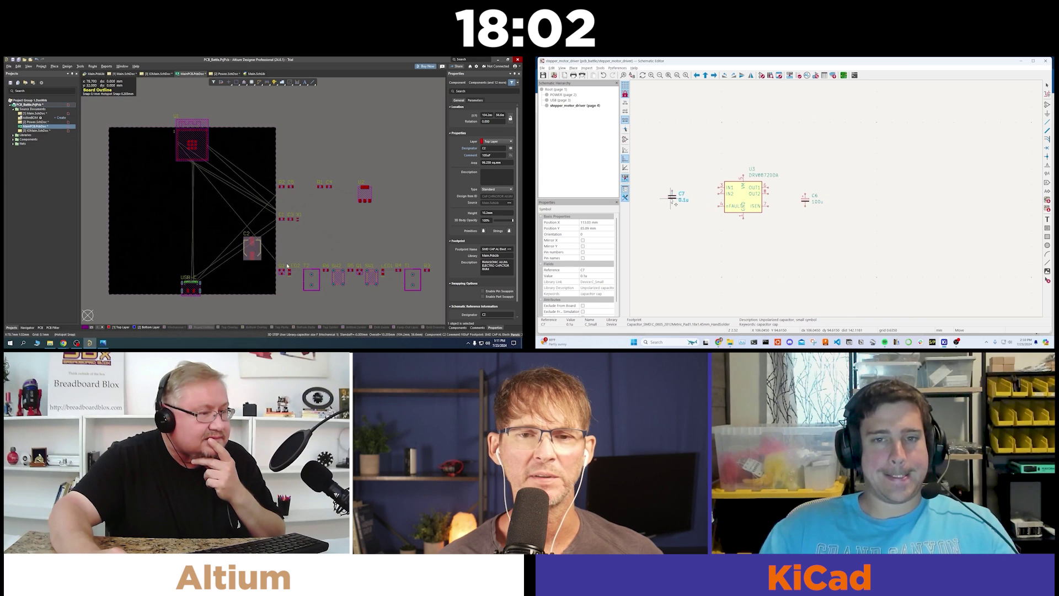
# Place C7 above U3 and move C6 up next to it
pyautogui.click(312, 283)
pyautogui.click(774, 147)
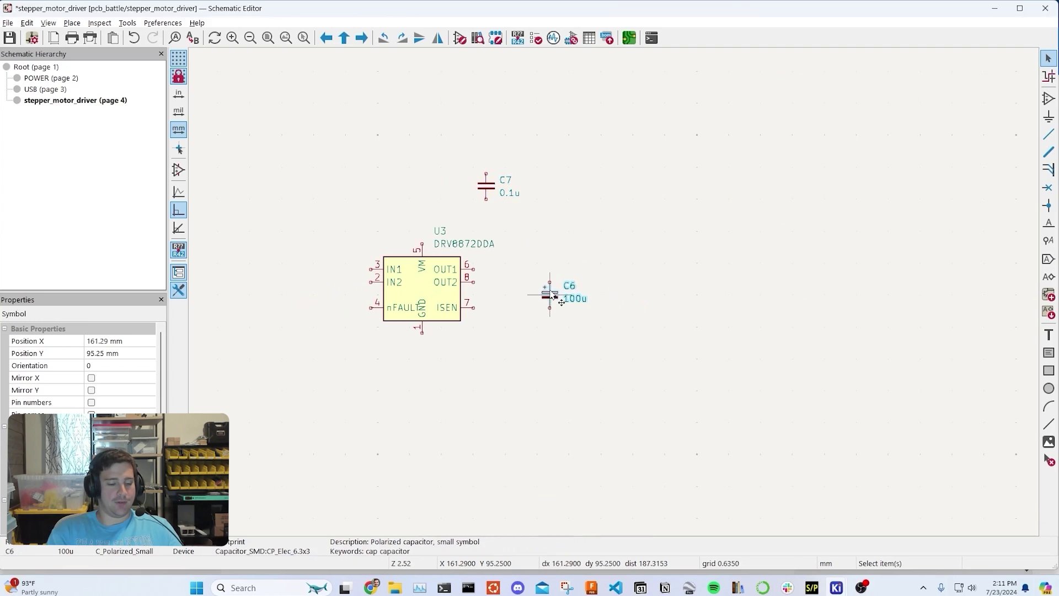
pyautogui.moveTo(812, 199); pyautogui.dragTo(806, 149)
# Add a GND power symbol under U3 pin 1 and wire it to ground
pyautogui.press('p')
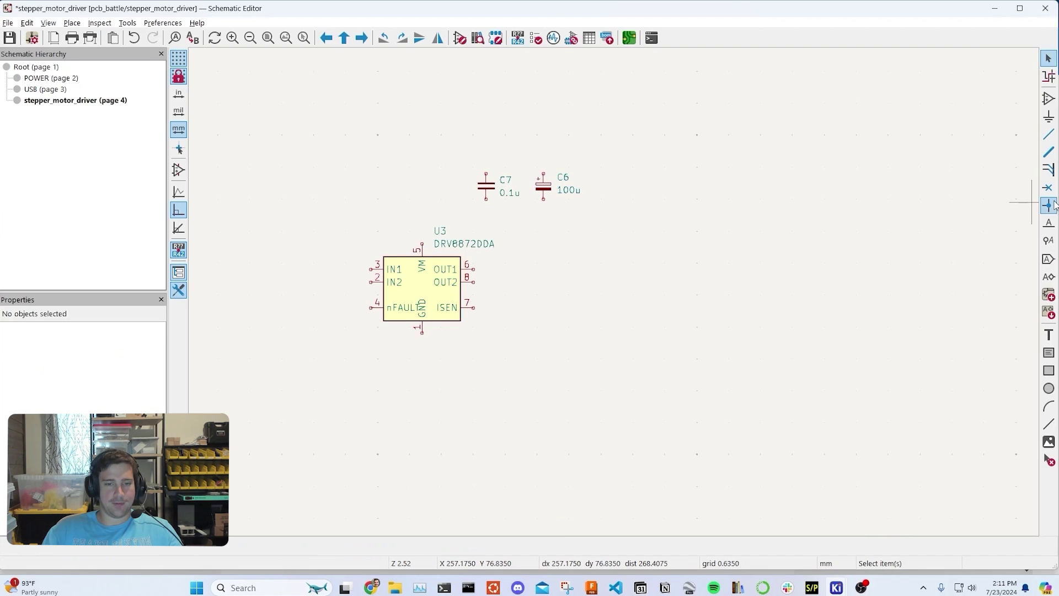
pyautogui.press('Return')
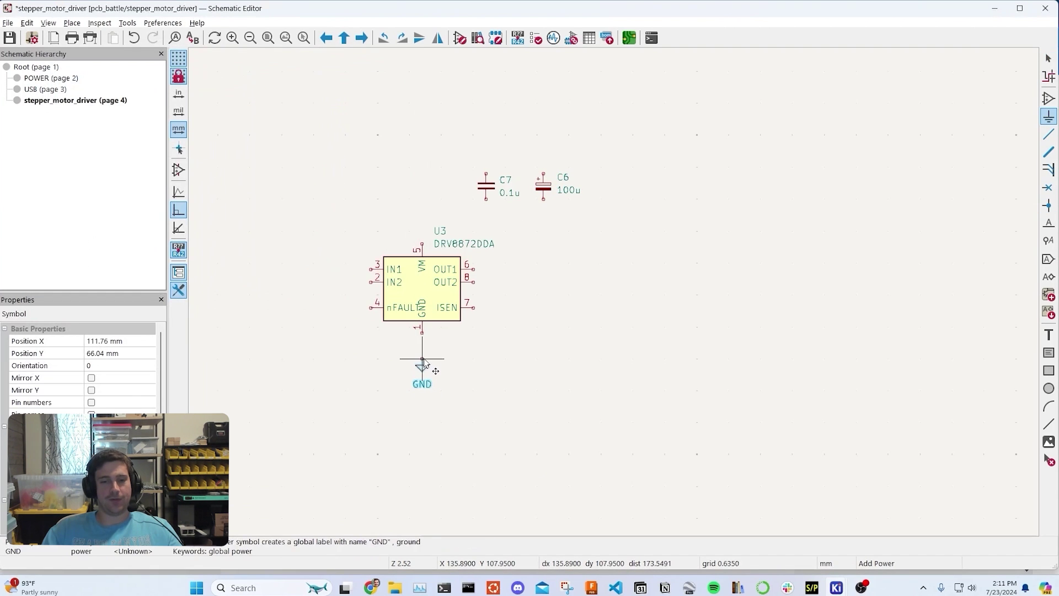
pyautogui.click(422, 361)
pyautogui.press('Escape')
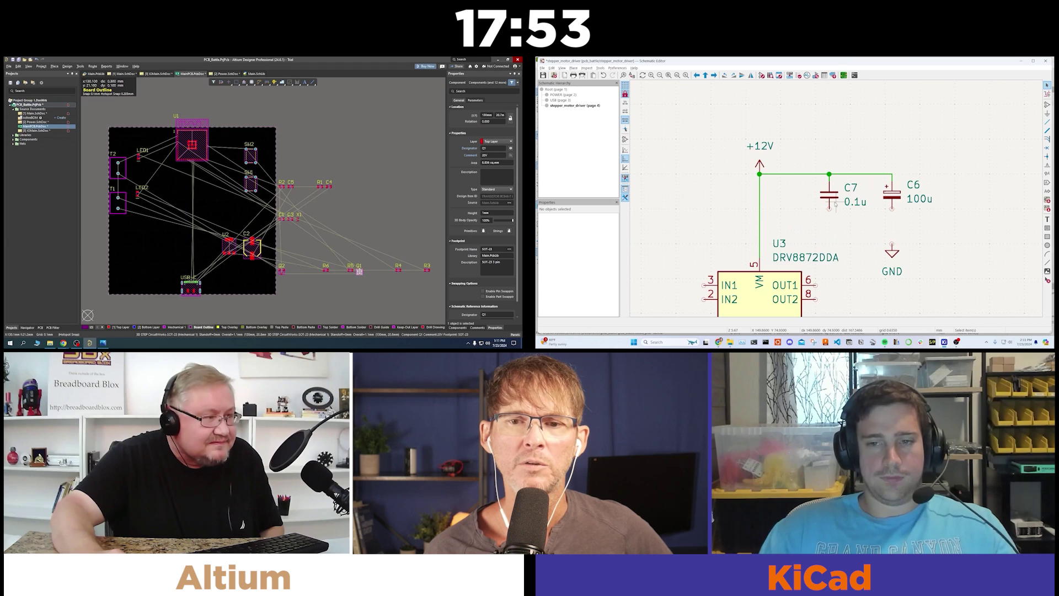
pyautogui.click(137, 210)
pyautogui.click(892, 245)
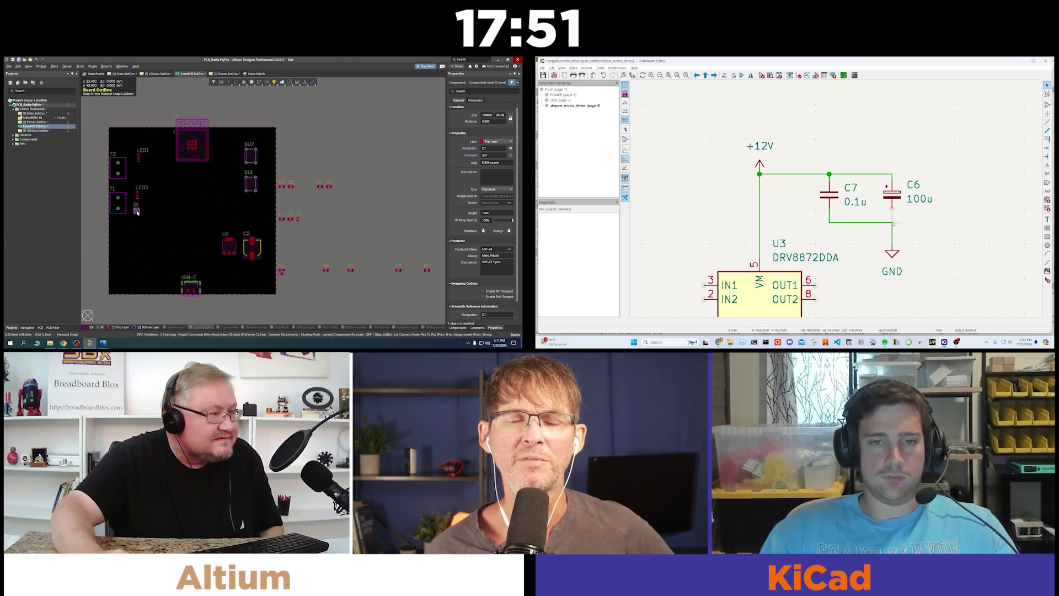
pyautogui.press('Escape')
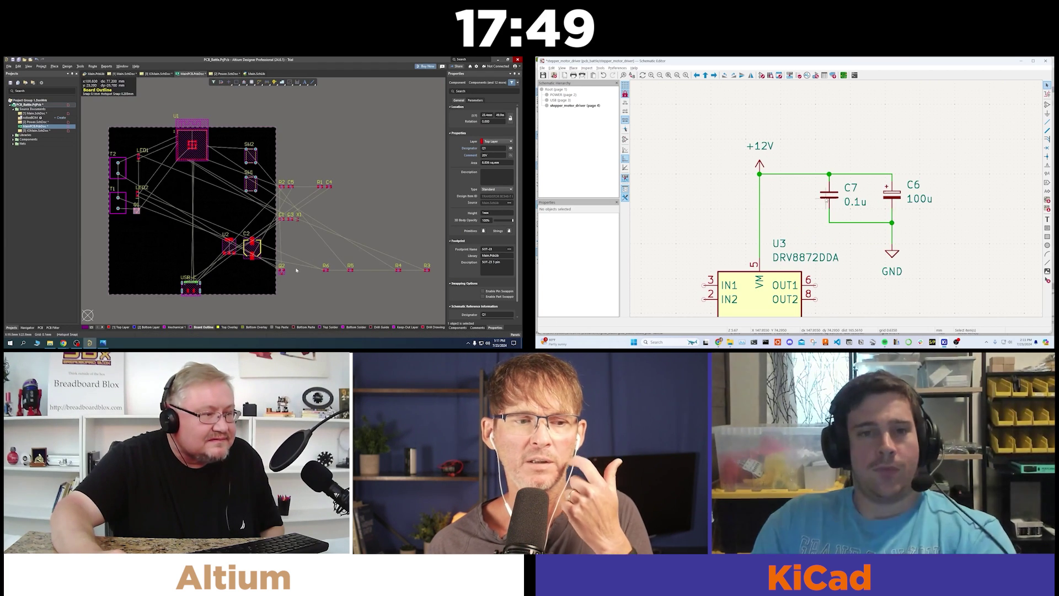
pyautogui.scroll(-2, 761, 182)
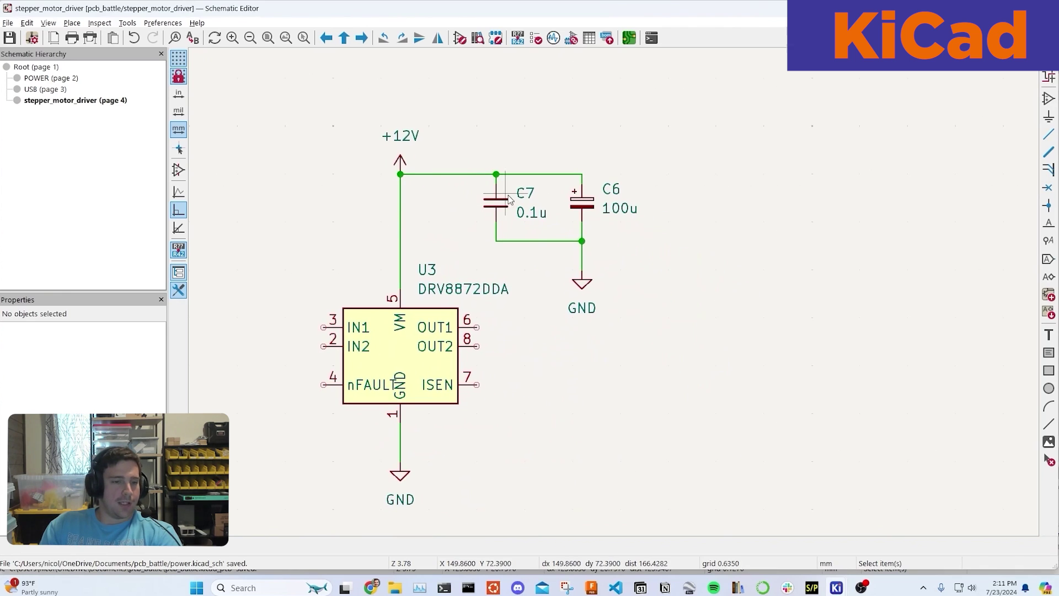
# Update the PCB from the schematic to apply the changes to the board
pyautogui.click(630, 38)
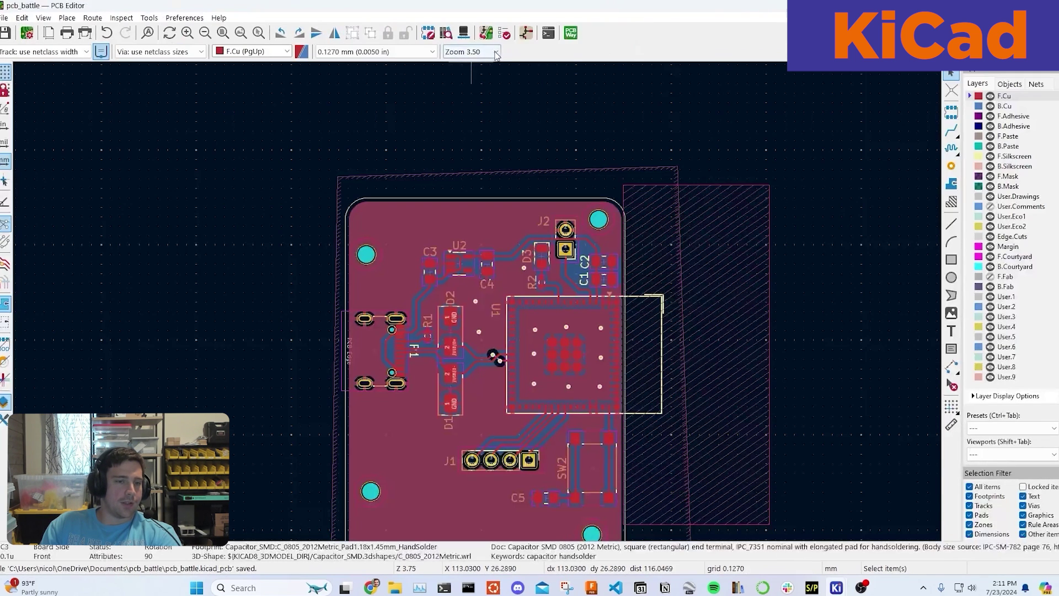
pyautogui.click(487, 34)
pyautogui.click(329, 304)
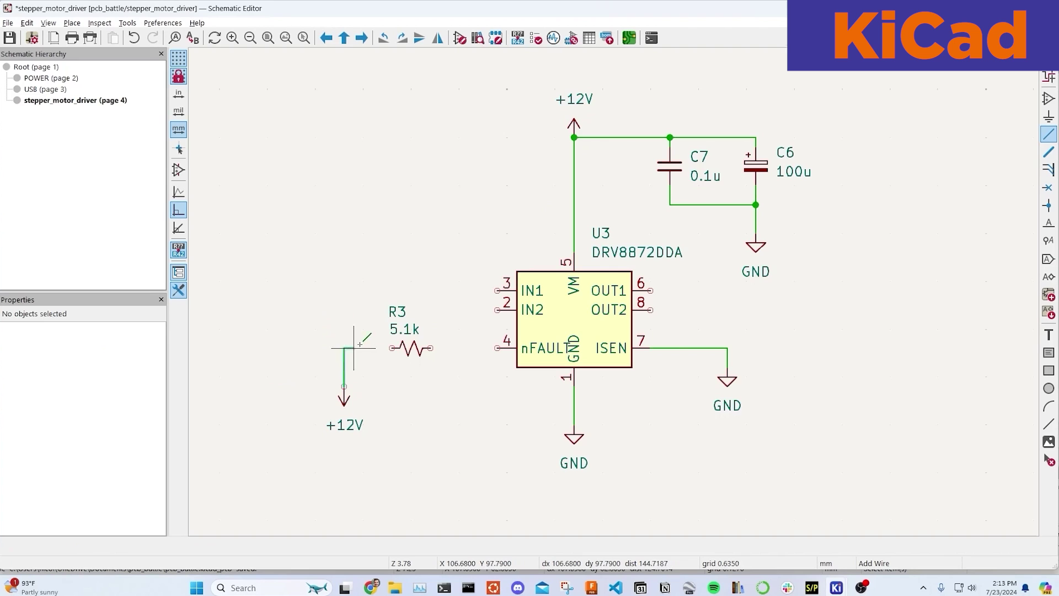
pyautogui.moveTo(495, 380); pyautogui.dragTo(402, 382, button='middle')
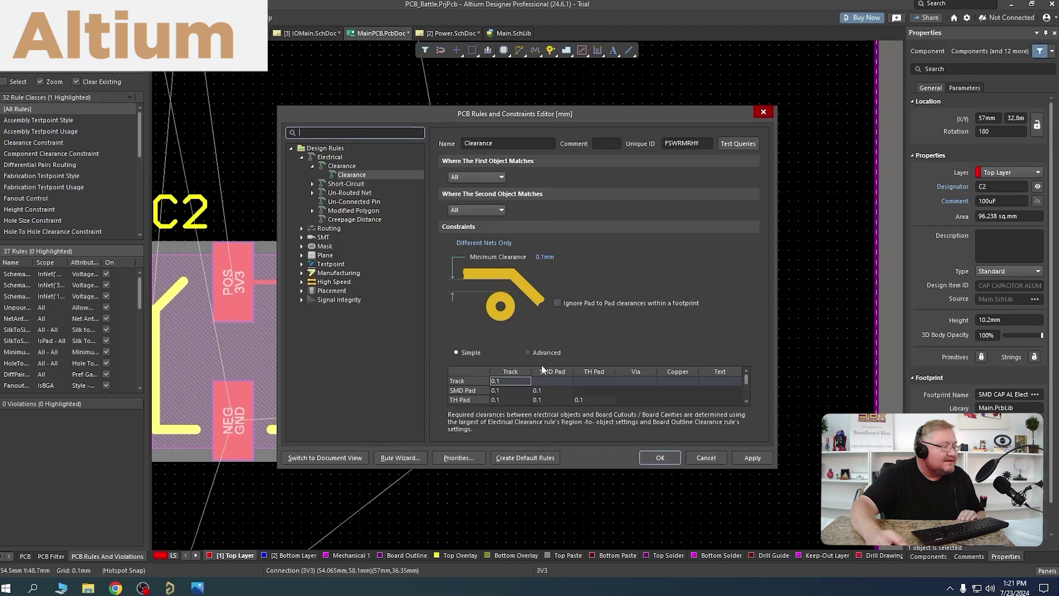
# Close the PCB Rules and Constraints Editor with OK and scroll the layout to U2
pyautogui.click(719, 458)
pyautogui.scroll(-2, 687, 386)
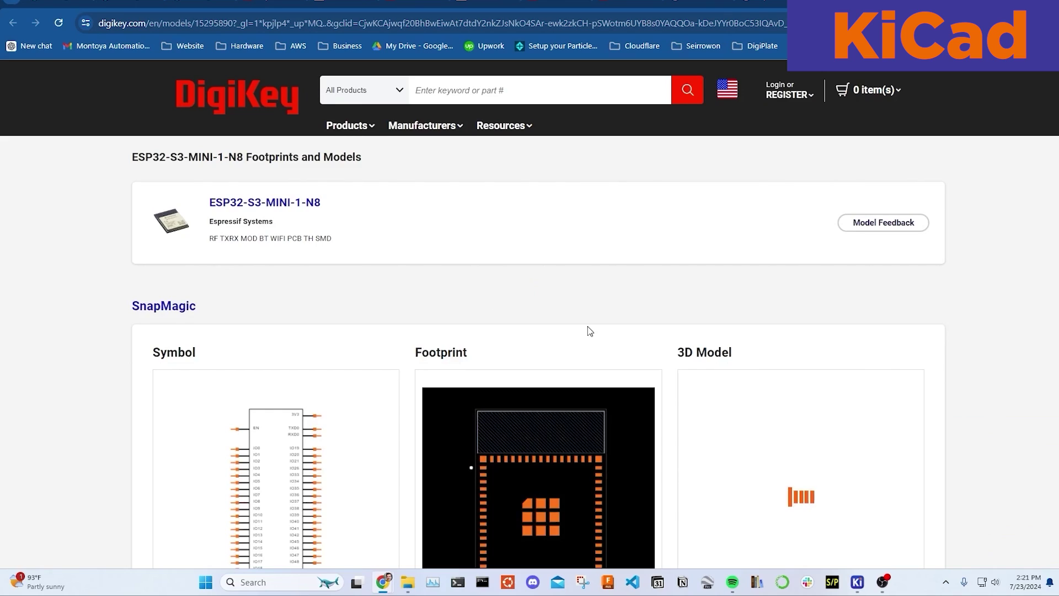
# Check the DigiKey page for a 3D model, then open Board Setup in the KiCad PCB Editor
pyautogui.scroll(-3, 589, 331)
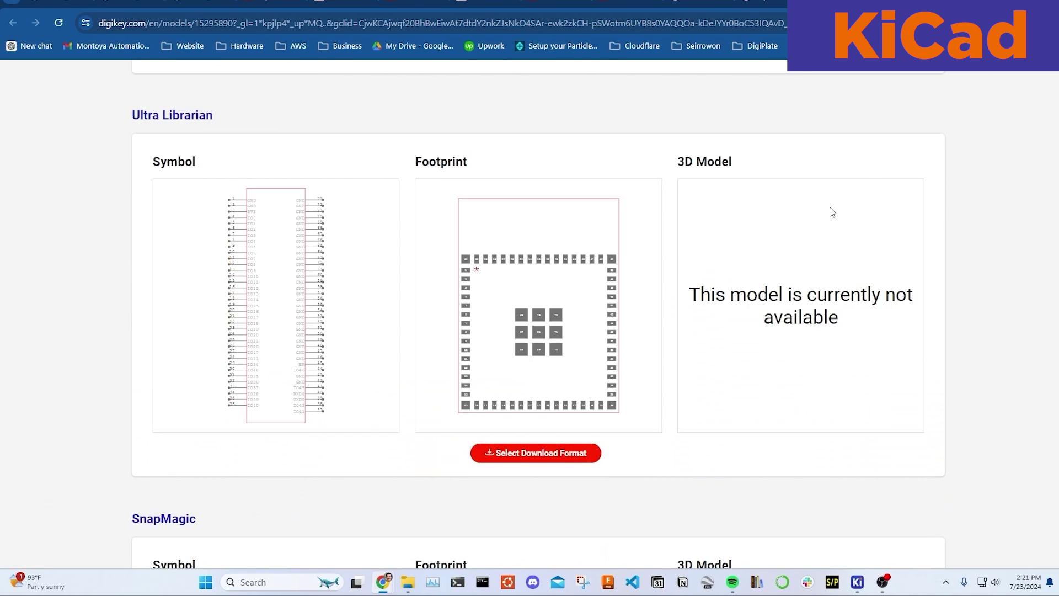
pyautogui.scroll(-7, 832, 211)
pyautogui.hotkey('alt', 'Tab')
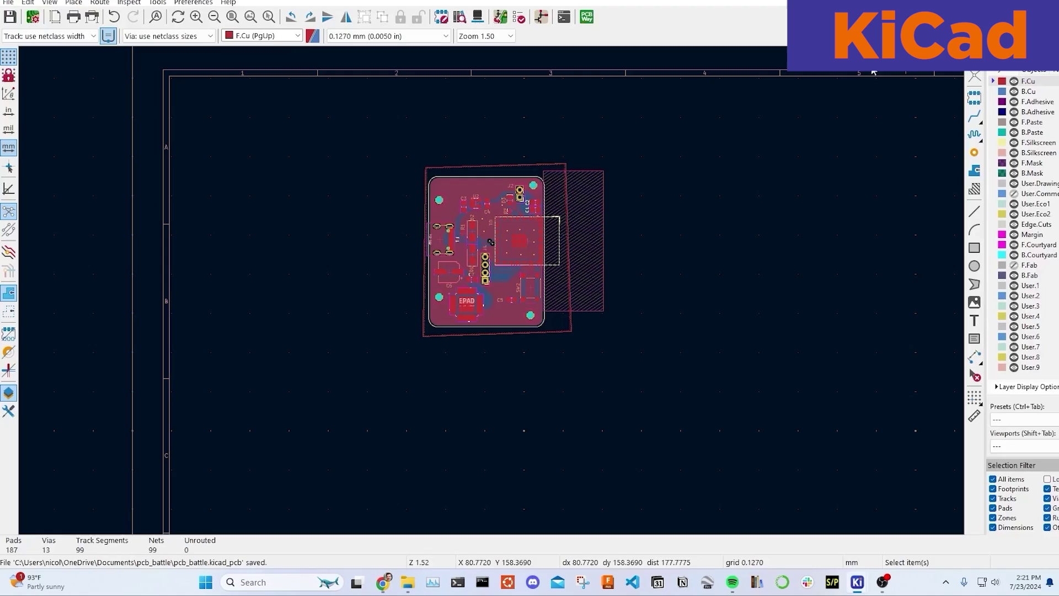
pyautogui.scroll(4, 492, 284)
pyautogui.scroll(-2, 492, 290)
pyautogui.scroll(-1, 562, 150)
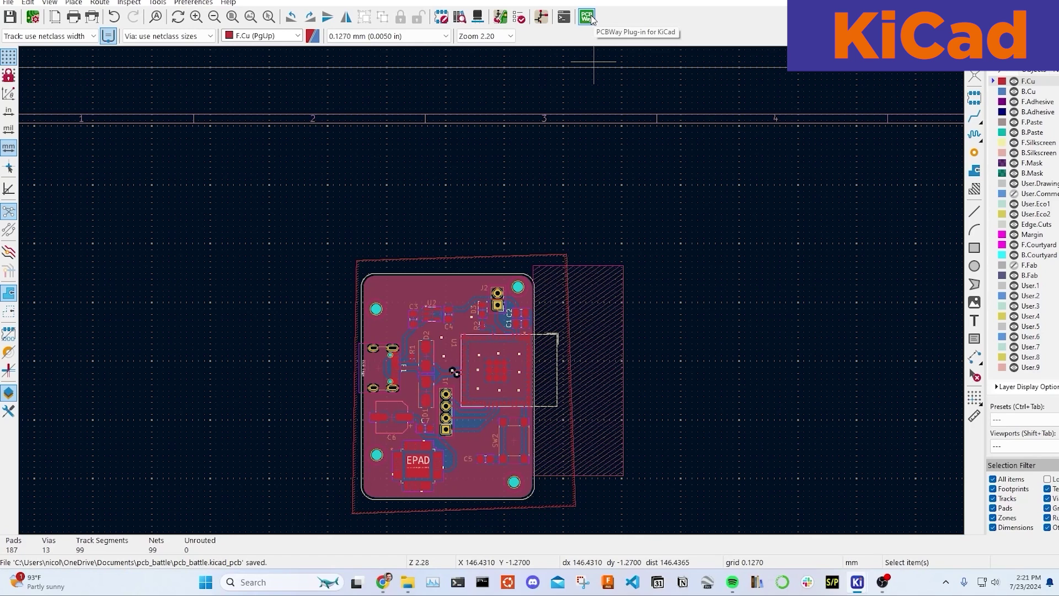
pyautogui.click(42, 14)
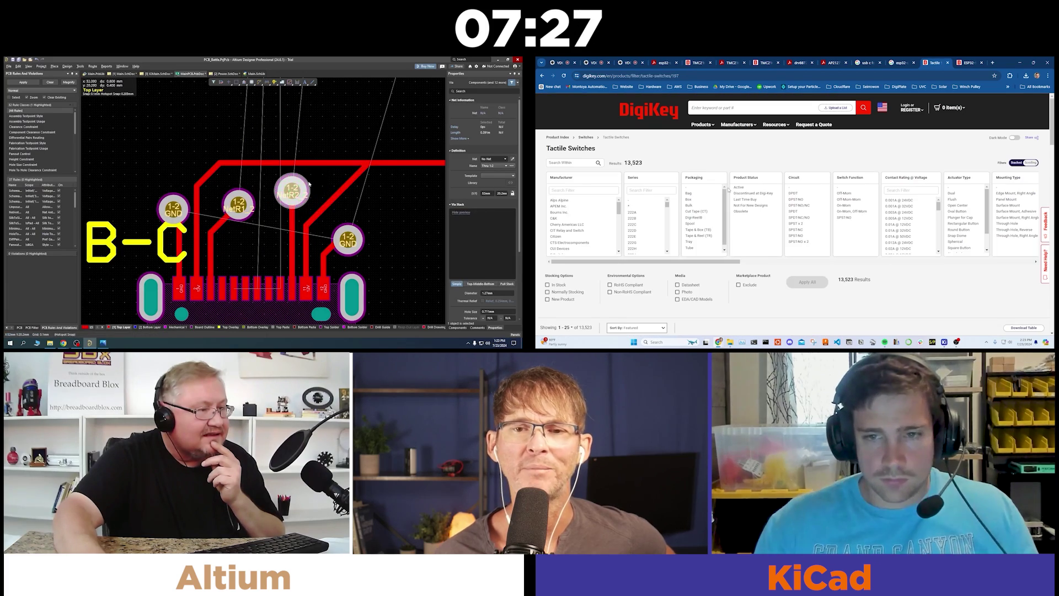
# Shift the USB-C Top Overlay label left so it no longer overlaps the vias
pyautogui.click(308, 185)
pyautogui.moveTo(713, 261); pyautogui.dragTo(835, 259)
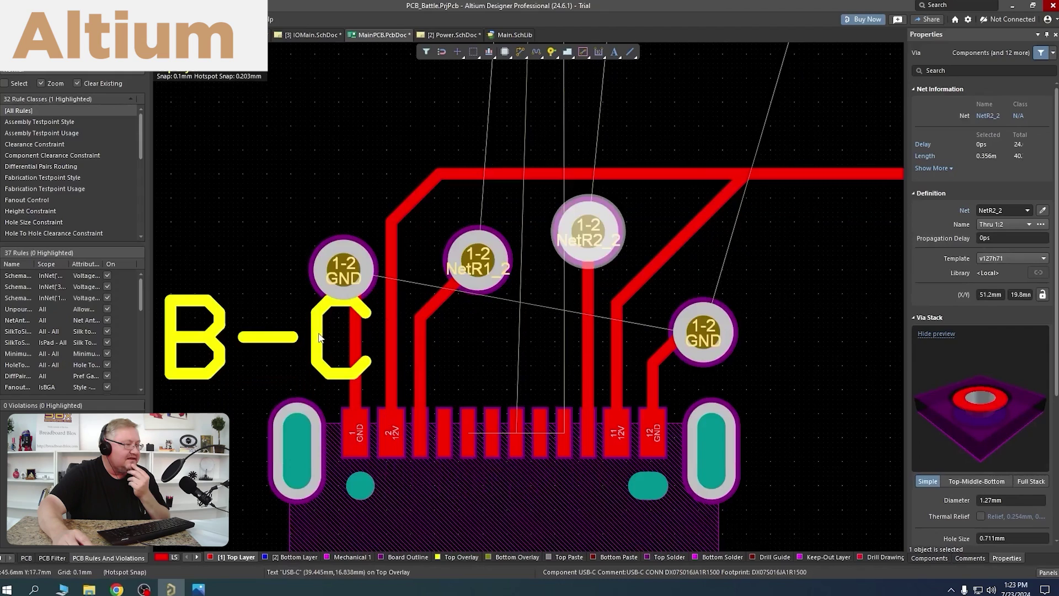
pyautogui.moveTo(287, 343); pyautogui.dragTo(149, 342)
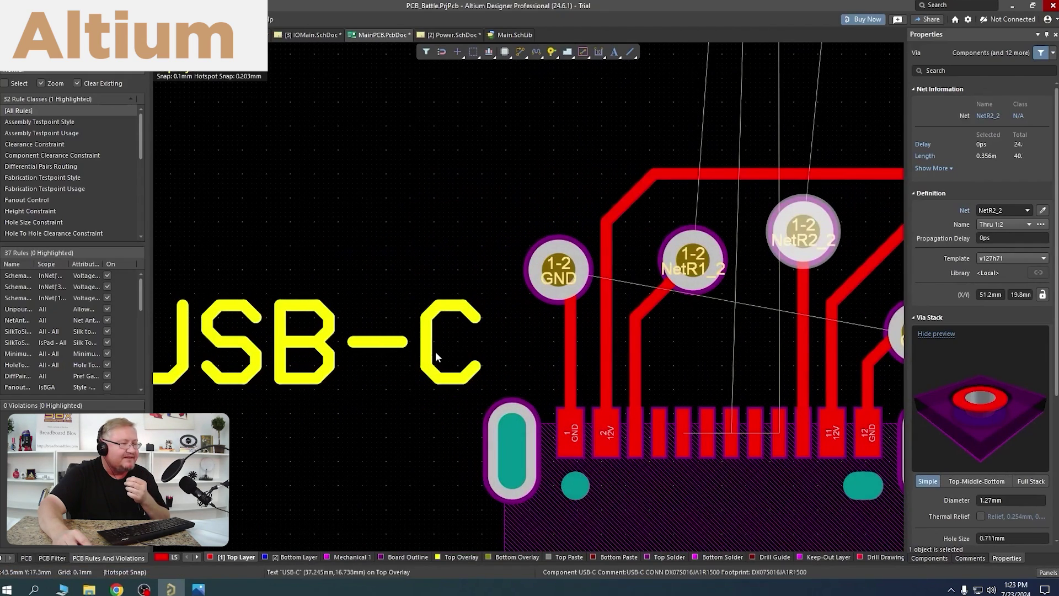
pyautogui.keyDown('ctrl'); pyautogui.scroll(-2, 591, 342); pyautogui.keyUp('ctrl')
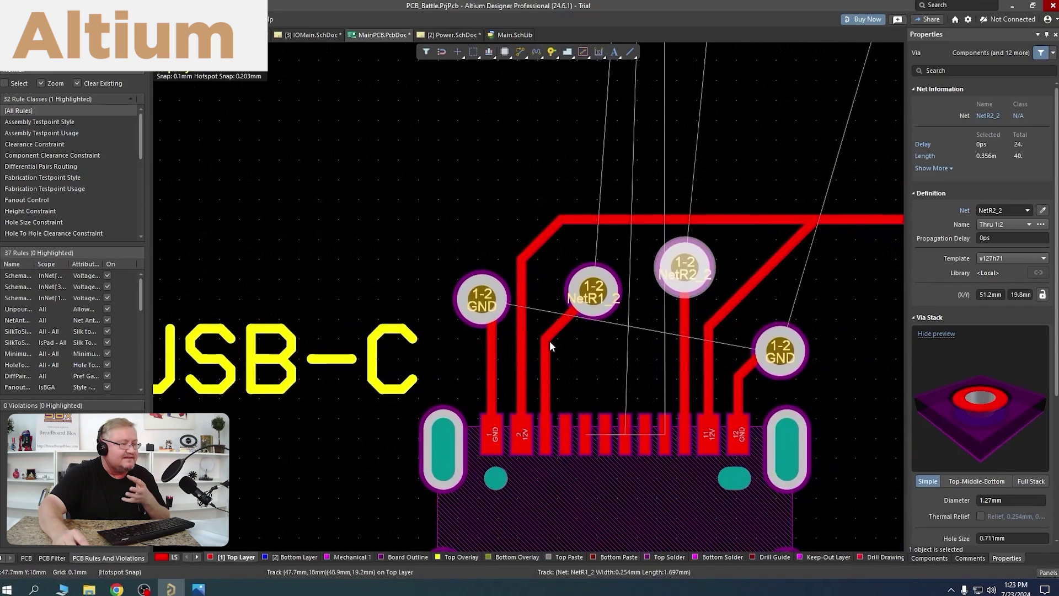
pyautogui.keyDown('ctrl'); pyautogui.scroll(2, 603, 348); pyautogui.keyUp('ctrl')
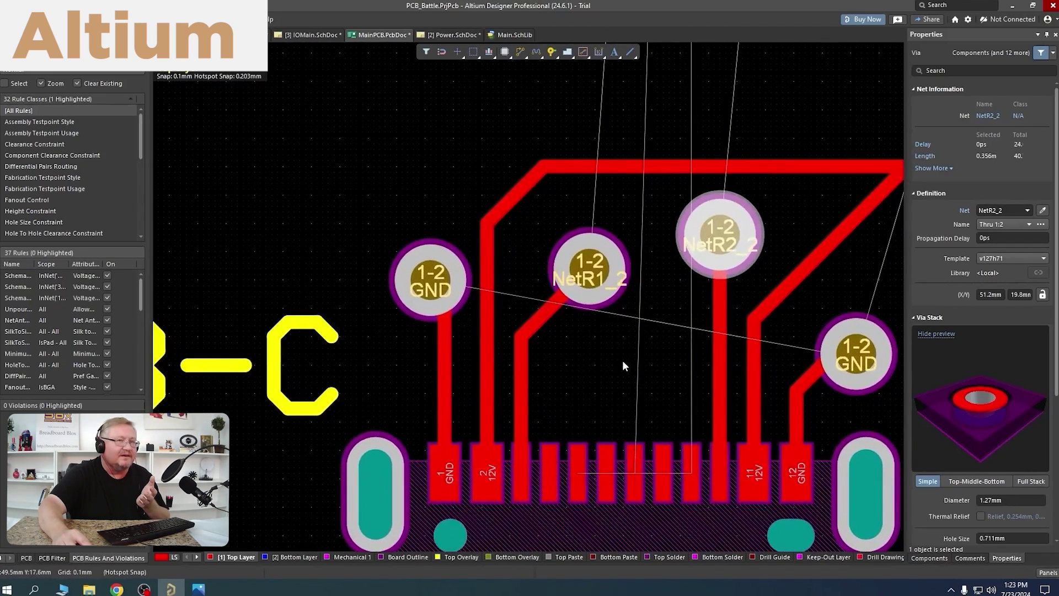
pyautogui.keyDown('ctrl'); pyautogui.scroll(2, 652, 362); pyautogui.keyUp('ctrl')
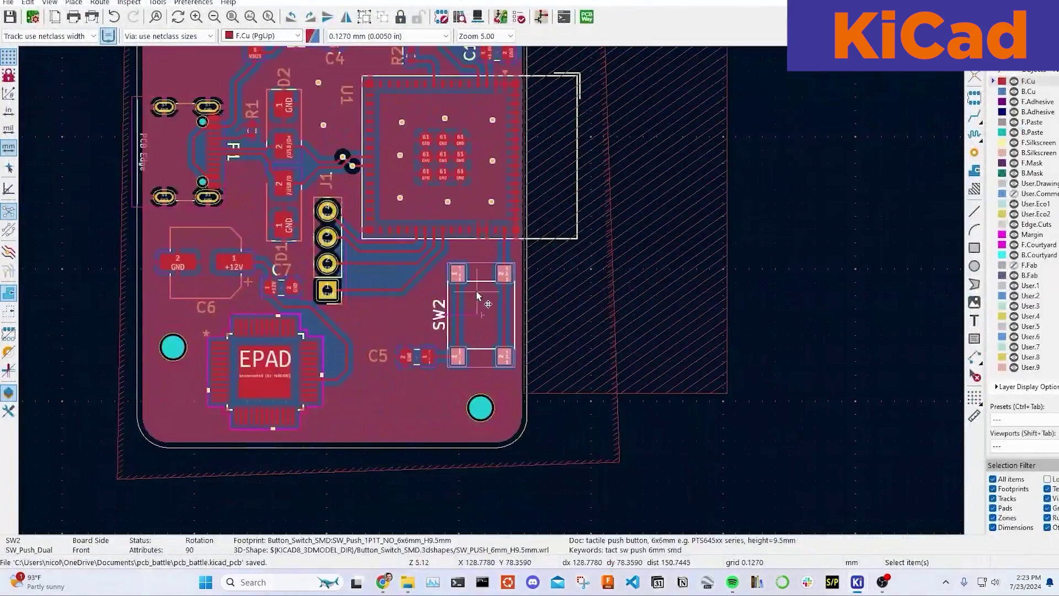
# Open SW2's Footprint Properties and browse to the custom_3d_models folder
pyautogui.doubleClick(477, 296)
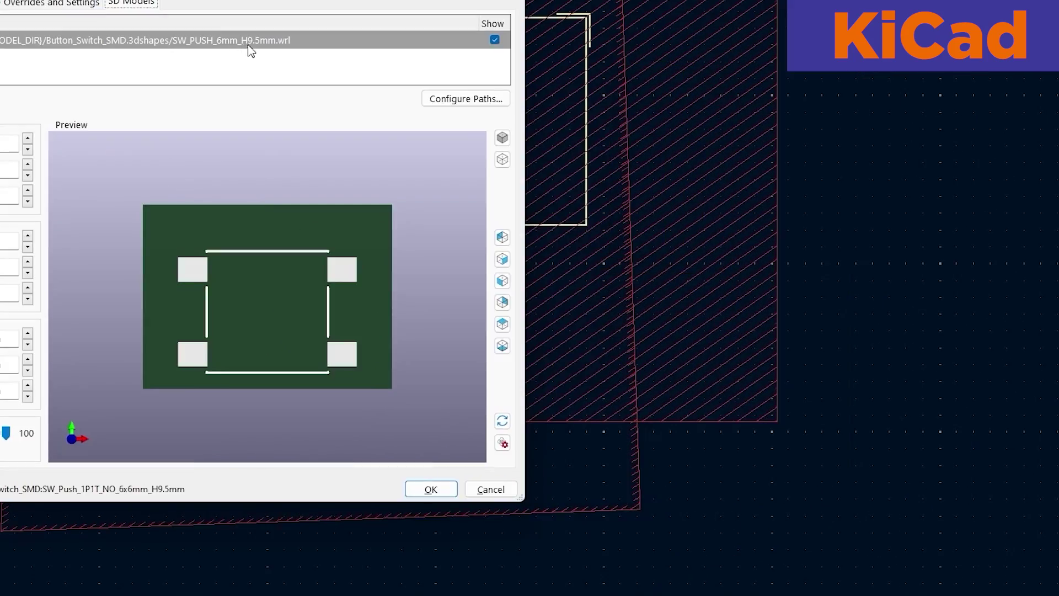
pyautogui.hotkey('alt', 'Tab')
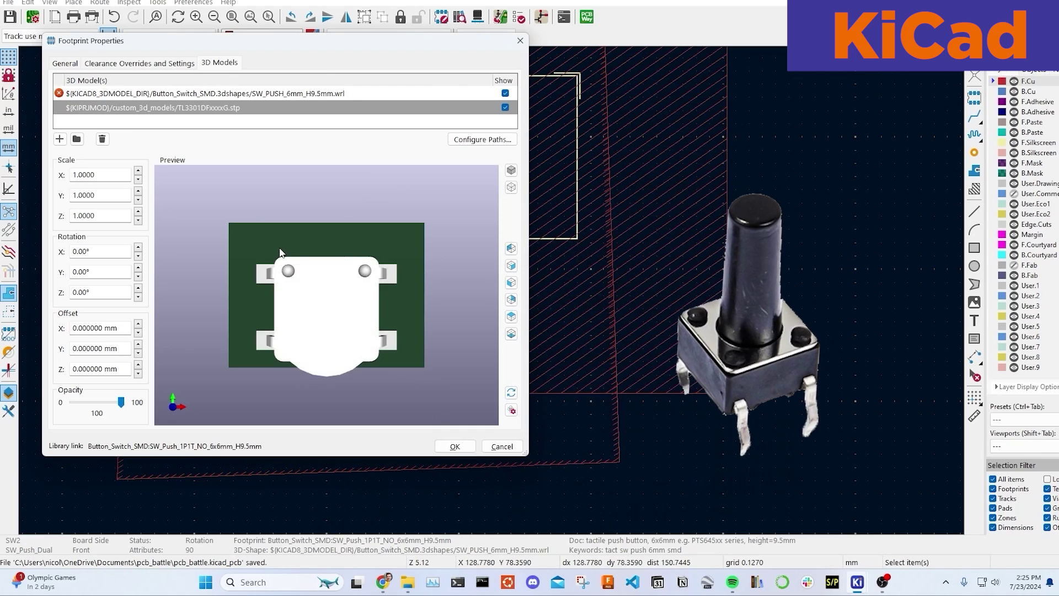
# Inspect the SW2 switch model preview and select the first 3D model entry
pyautogui.moveTo(243, 231); pyautogui.dragTo(292, 171)
pyautogui.click(158, 106)
pyautogui.click(159, 93)
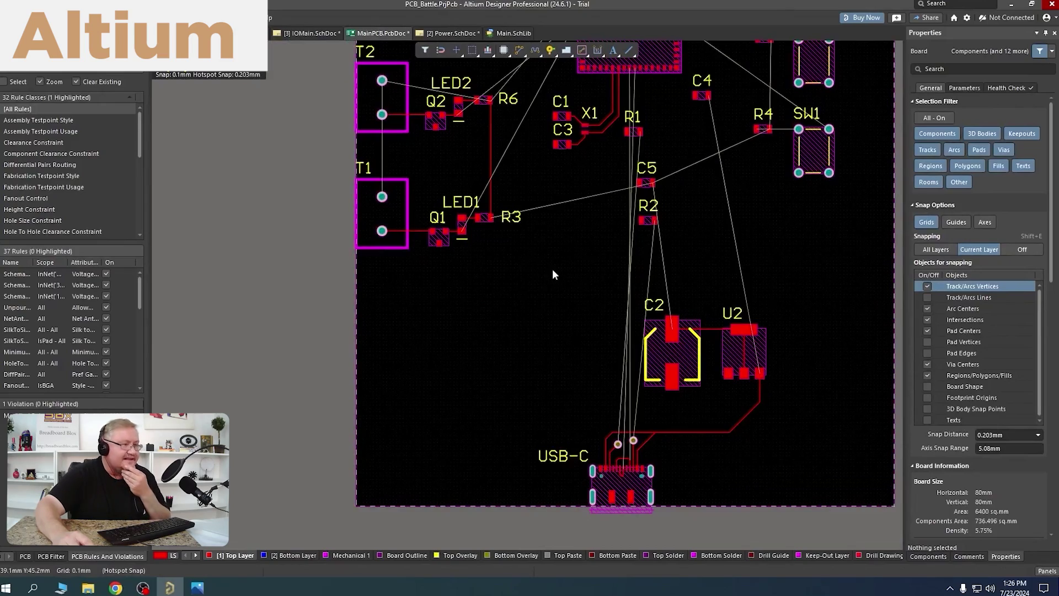
pyautogui.keyDown('ctrl'); pyautogui.scroll(1, 552, 292); pyautogui.keyUp('ctrl')
# Start an interactive 3V3 track at the R3 pad, heading toward C2
pyautogui.click(518, 50)
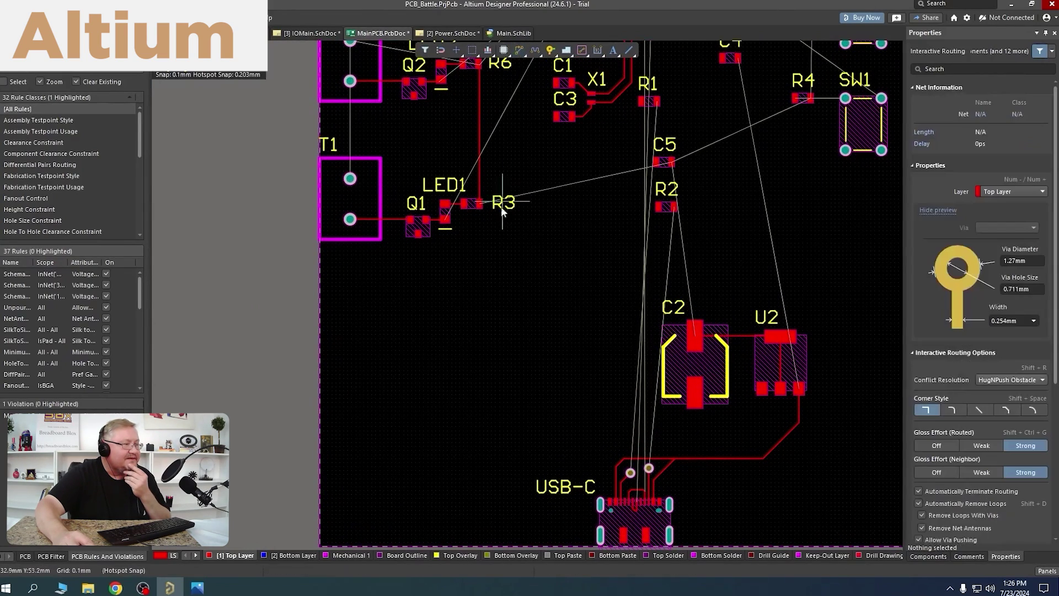
pyautogui.click(480, 203)
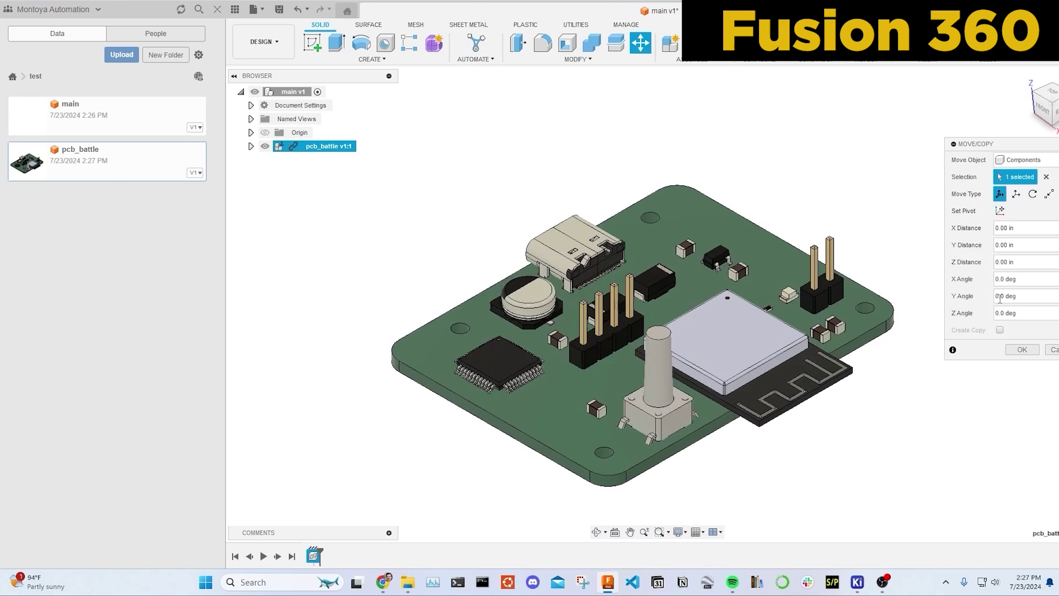
# Confirm the imported pcb_battle board's position and begin adding a component to main
pyautogui.click(1030, 349)
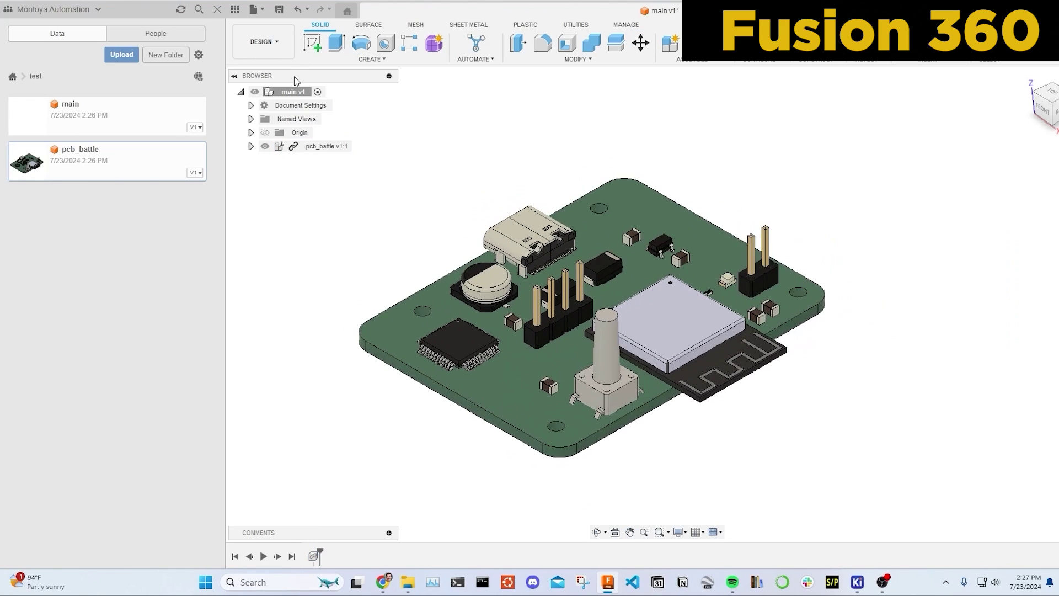
pyautogui.rightClick(298, 91)
pyautogui.click(316, 99)
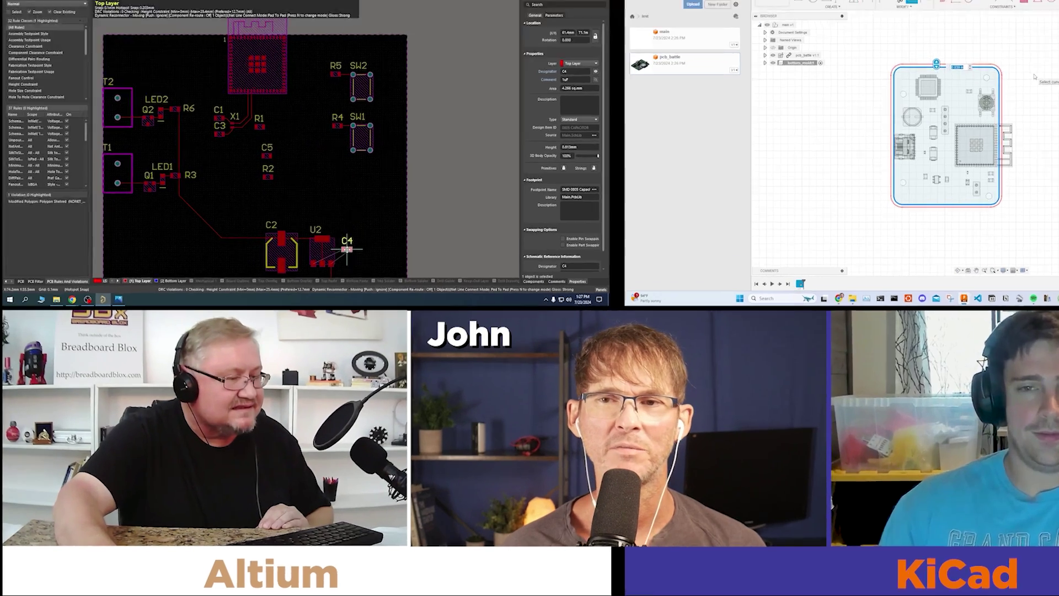
pyautogui.keyDown('ctrl'); pyautogui.scroll(3, 426, 147); pyautogui.keyUp('ctrl')
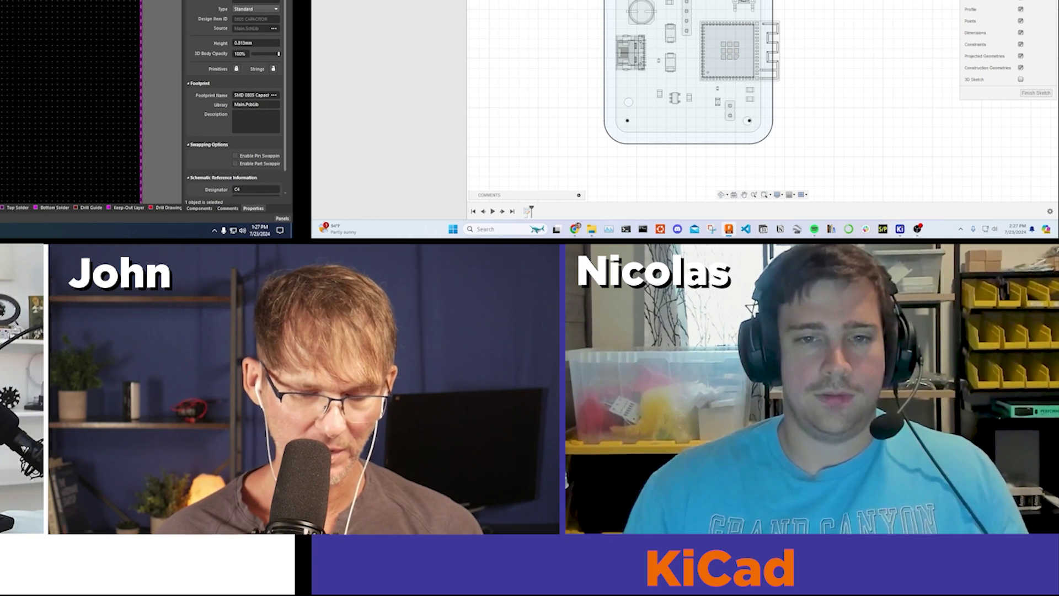
pyautogui.press('e')
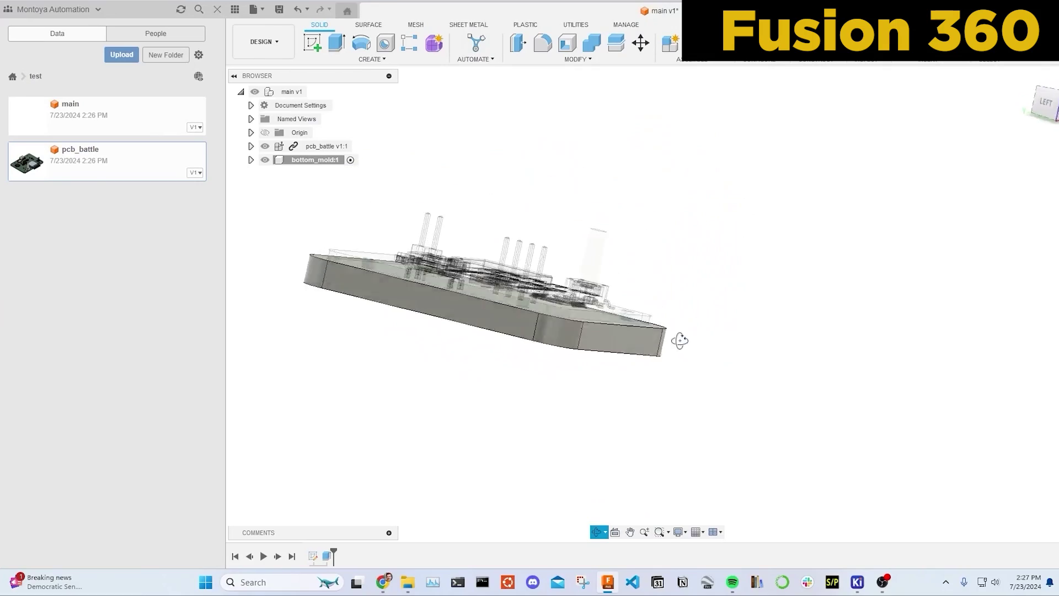
pyautogui.keyDown('shift'); pyautogui.moveTo(681, 338); pyautogui.dragTo(464, 331, button='middle'); pyautogui.keyUp('shift')
# Create a new component named top_mold in main v1
pyautogui.rightClick(289, 94)
pyautogui.rightClick(291, 92)
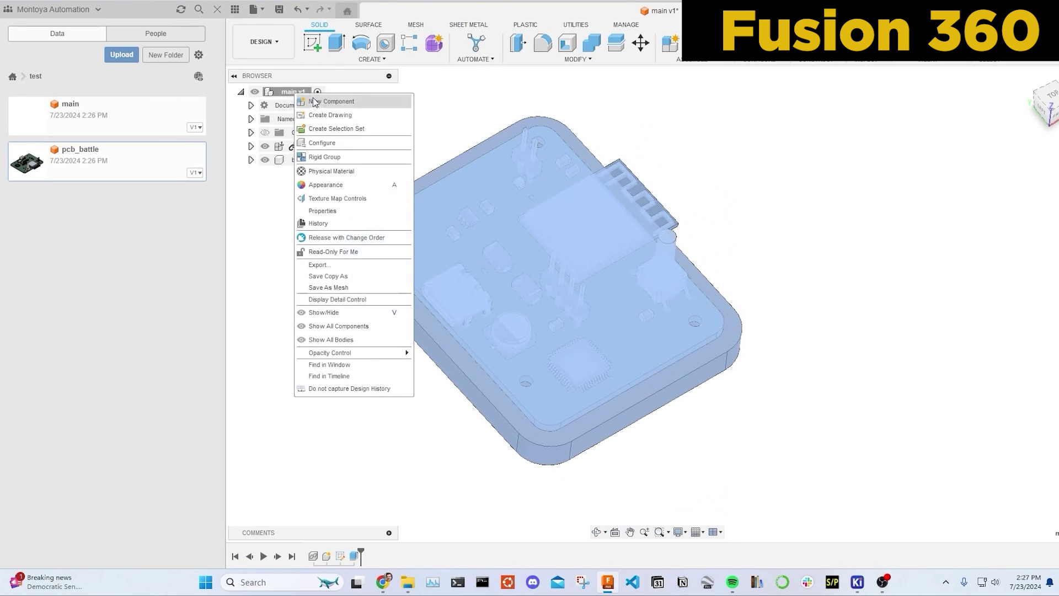
pyautogui.click(327, 115)
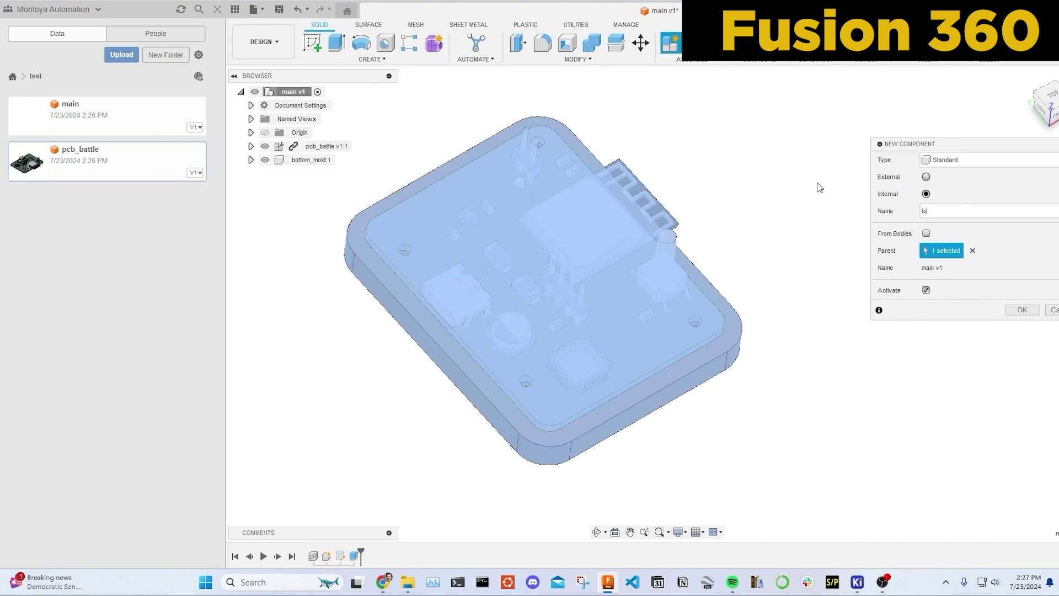
pyautogui.write('top_mold')
pyautogui.press('Return')
pyautogui.keyDown('shift'); pyautogui.moveTo(820, 187); pyautogui.dragTo(465, 257, button='middle'); pyautogui.keyUp('shift')
# Start a new sketch on the model's top face for top_mold
pyautogui.moveTo(856, 582)
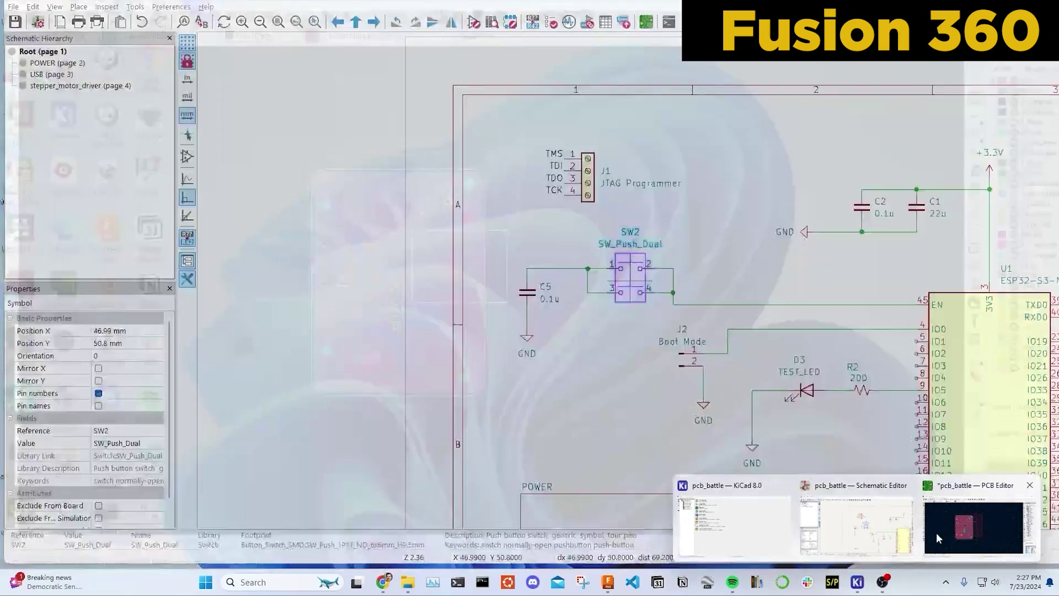
pyautogui.click(981, 521)
pyautogui.rightClick(335, 168)
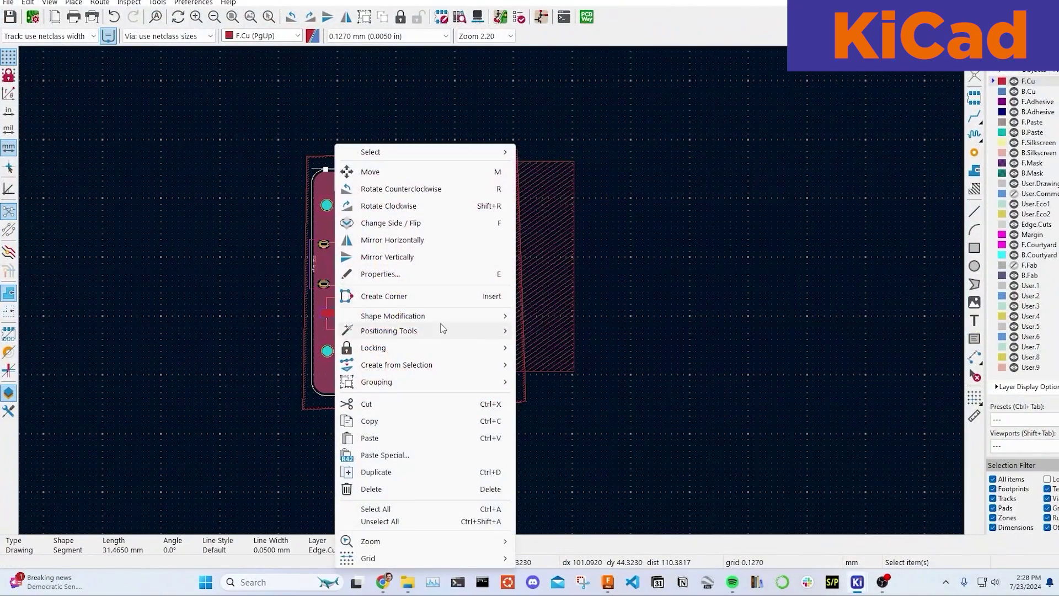
pyautogui.moveTo(440, 317)
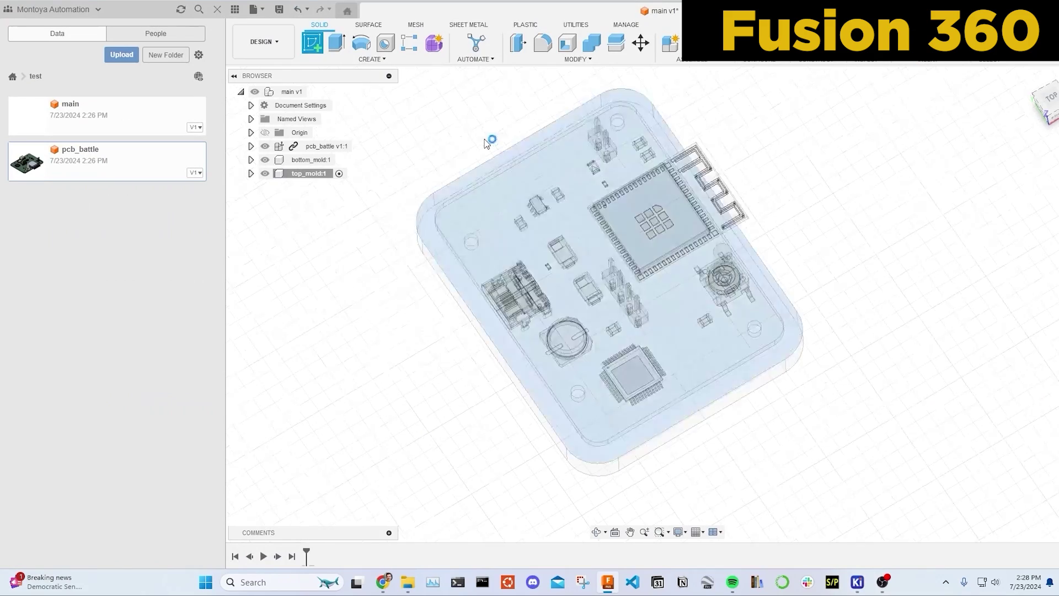
pyautogui.click(489, 144)
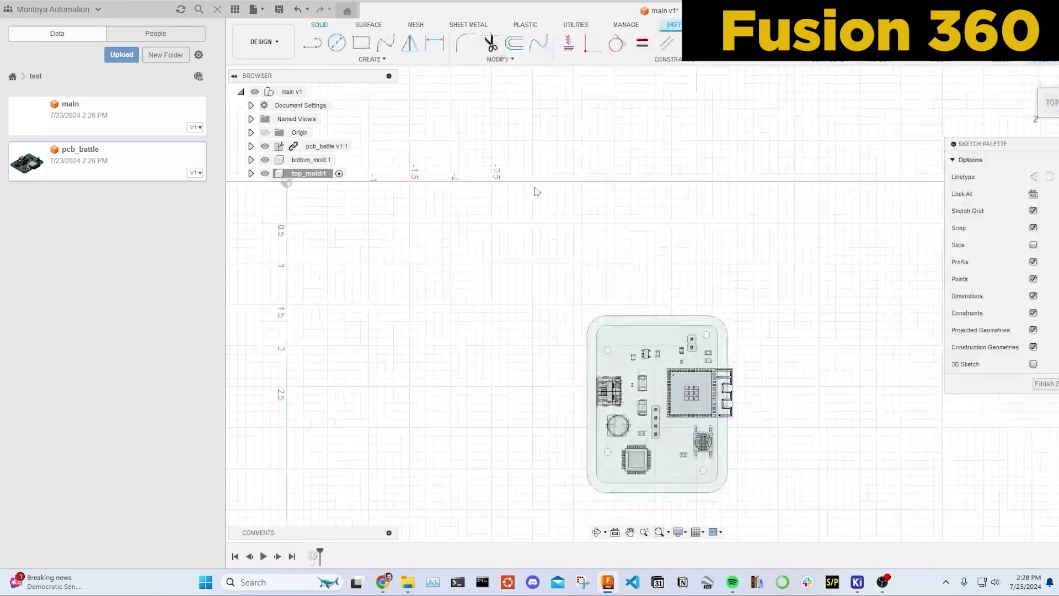
# Confirm the top_mold extrusion over the board outline and launch Fillet via the 'fil' search
pyautogui.scroll(3, 516, 116)
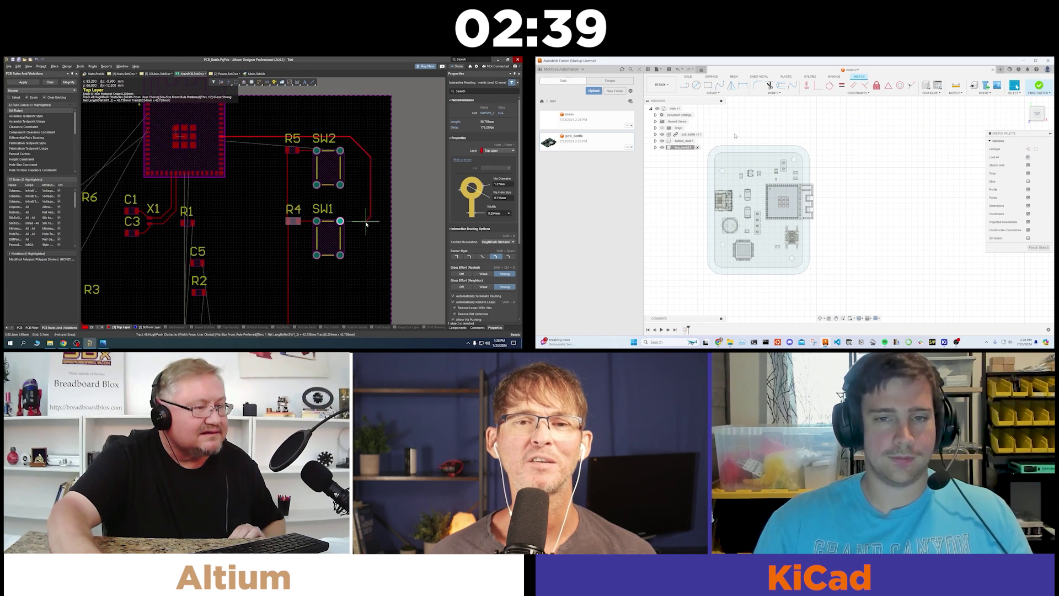
pyautogui.scroll(2, 751, 132)
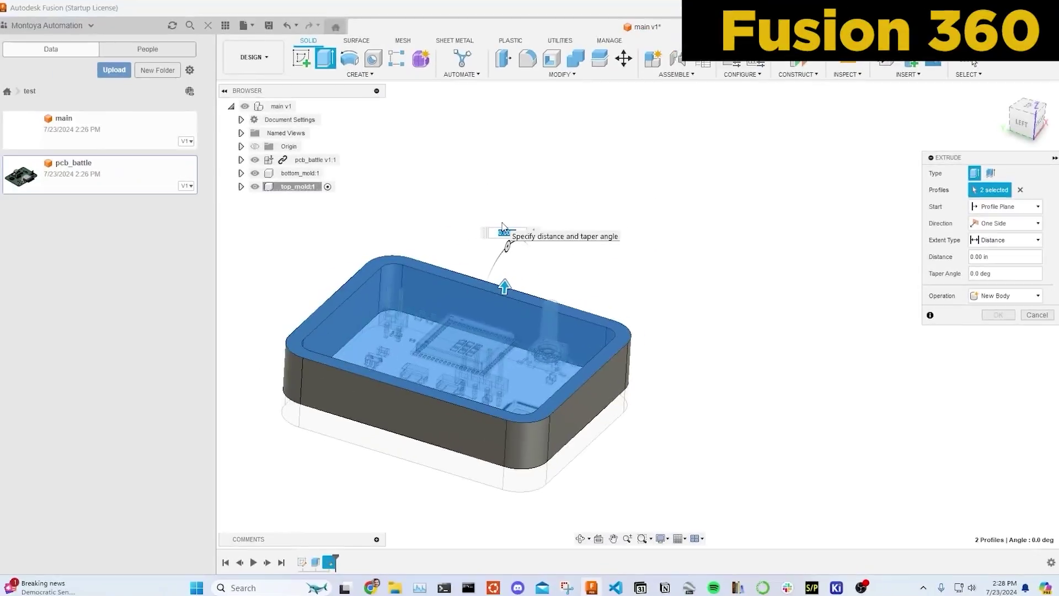
pyautogui.press('Return')
pyautogui.write('s')
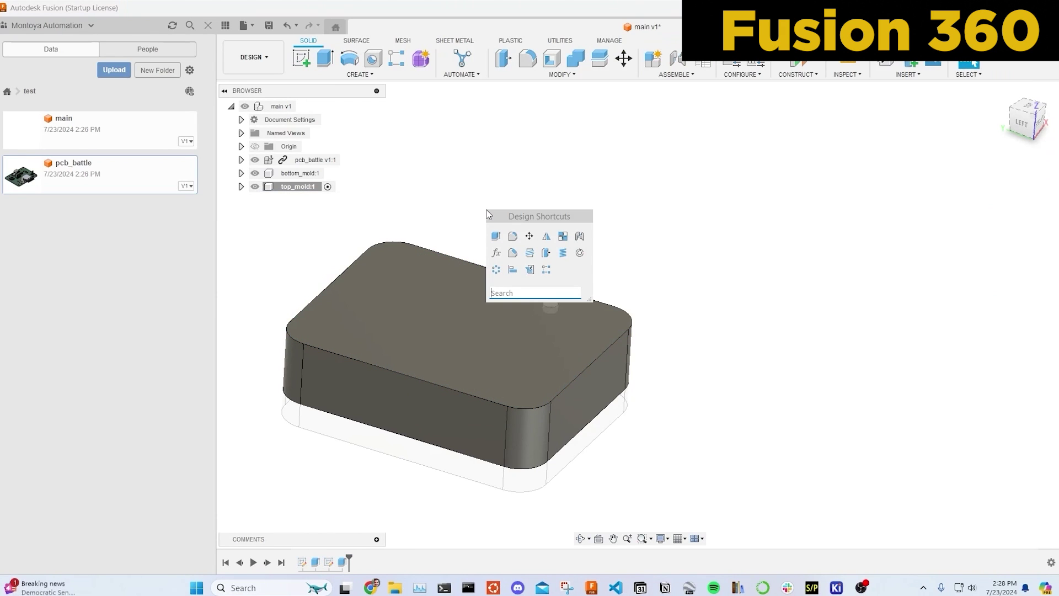
pyautogui.write('fil')
pyautogui.press('Return')
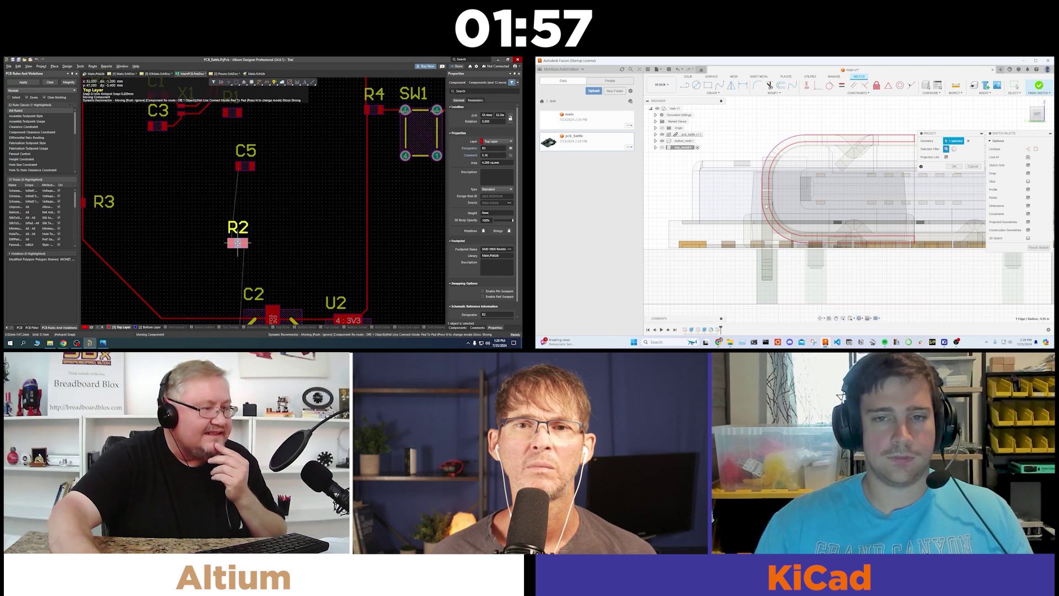
# Add the remaining edges to the projected outline and confirm the projection
pyautogui.moveTo(769, 213); pyautogui.dragTo(810, 142, button='middle')
pyautogui.scroll(-2, 260, 161)
pyautogui.press('Return')
pyautogui.click(244, 123)
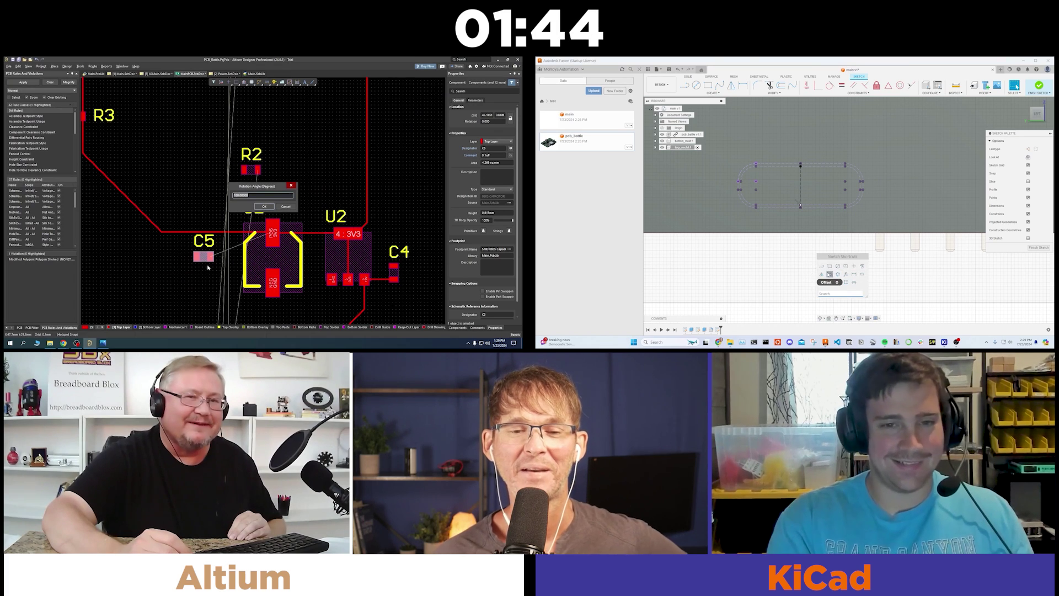
# Draw a 0.5 by 190 rectangle on the wall and finish the sketch
pyautogui.click(830, 266)
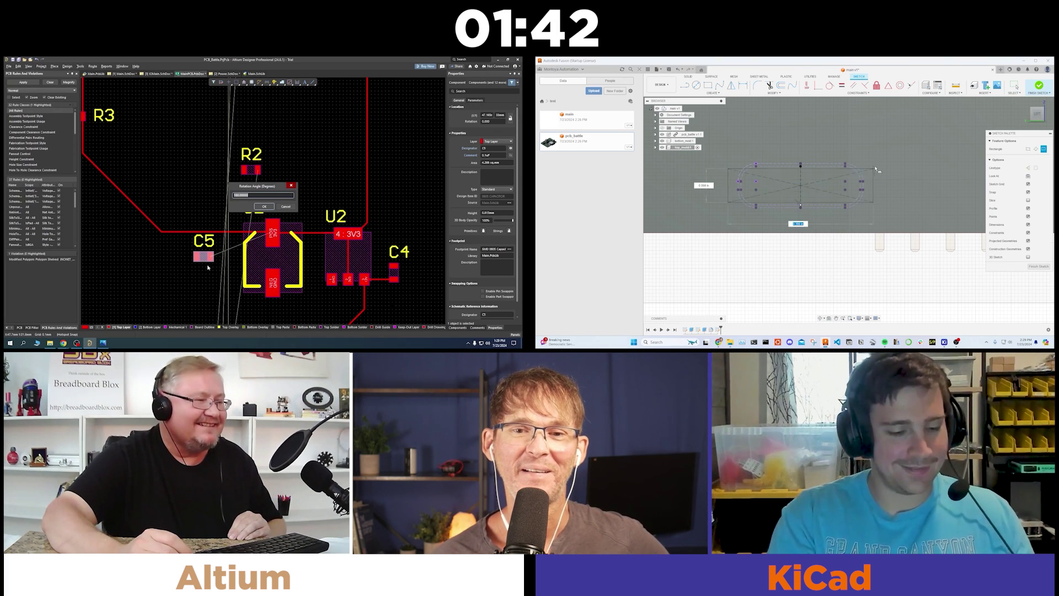
pyautogui.write('0.5')
pyautogui.press('Tab')
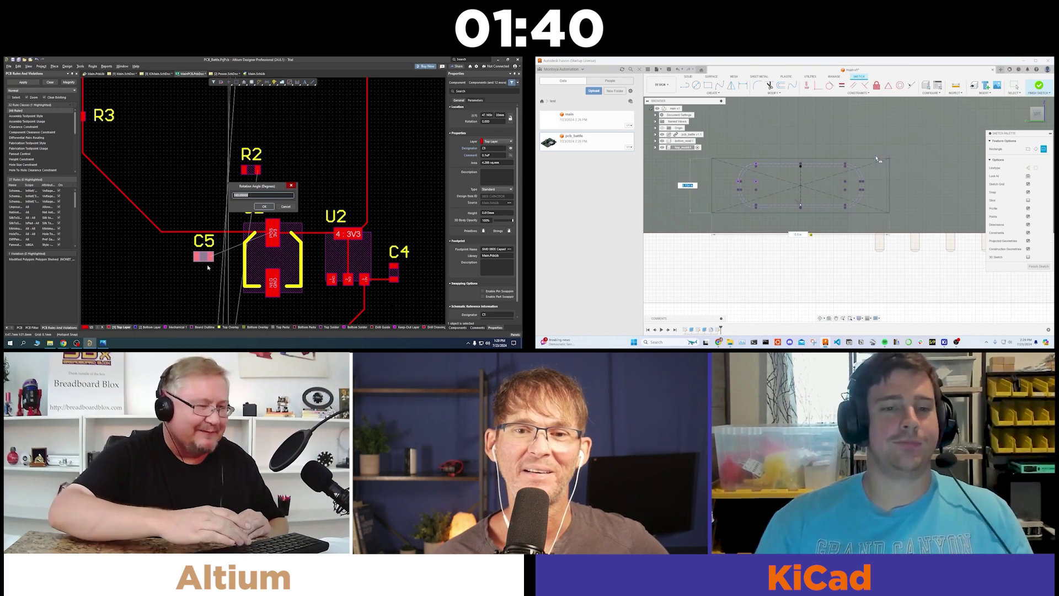
pyautogui.write('1')
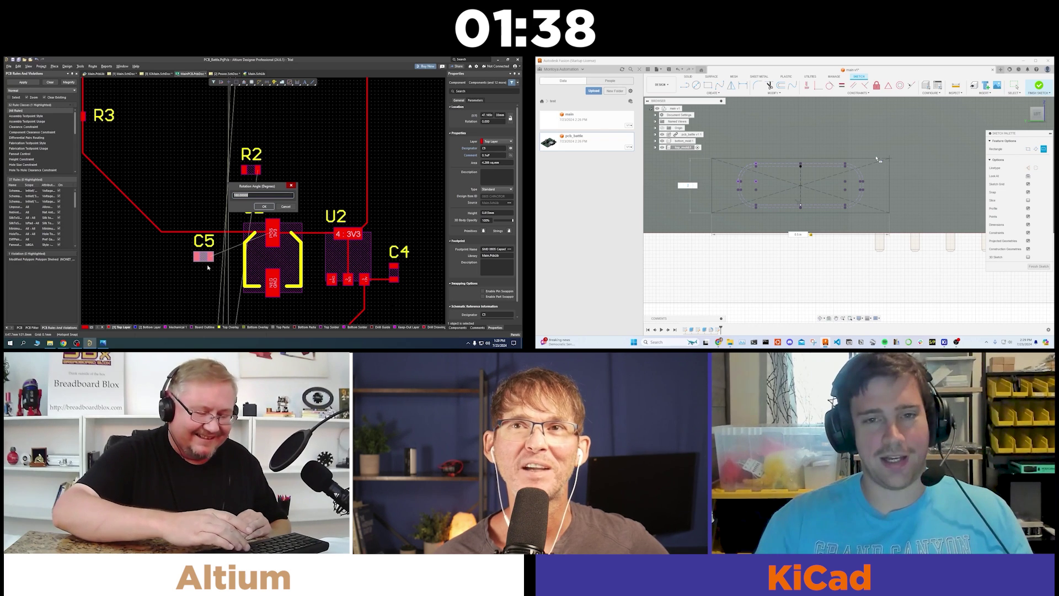
pyautogui.write('90')
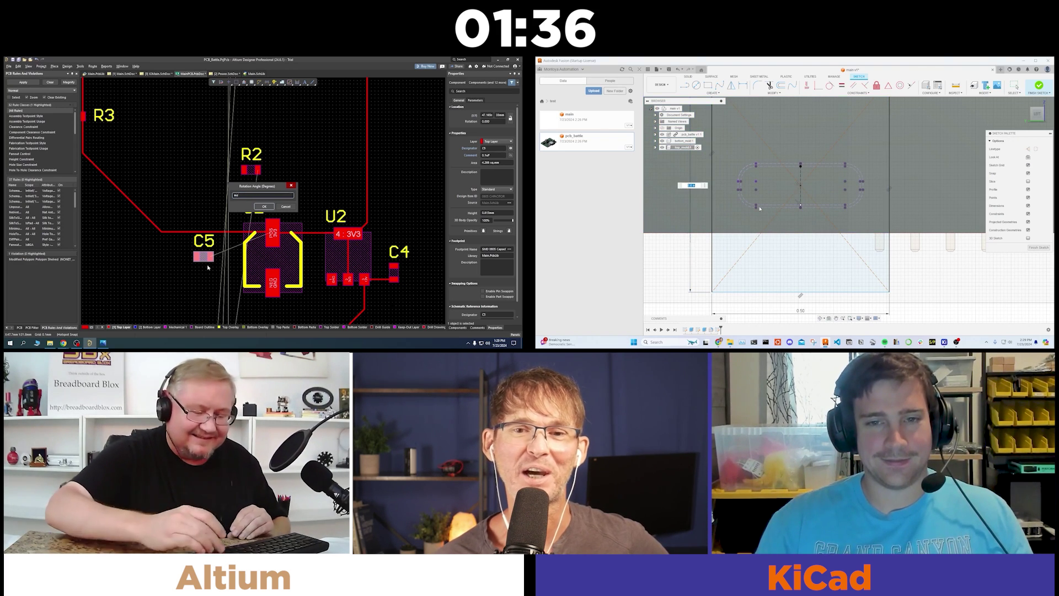
pyautogui.press('BackSpace')
pyautogui.press('BackSpace')
pyautogui.press('Return')
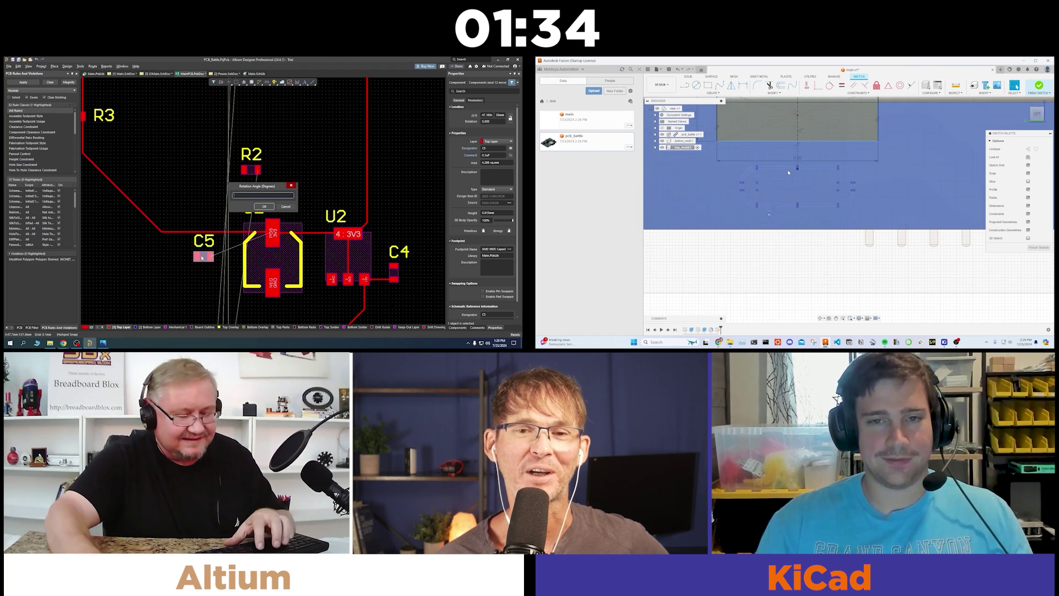
pyautogui.press('Escape')
# With bottom_mold hidden, extrude-cut the rectangle To Object up to the inner face
pyautogui.press('e')
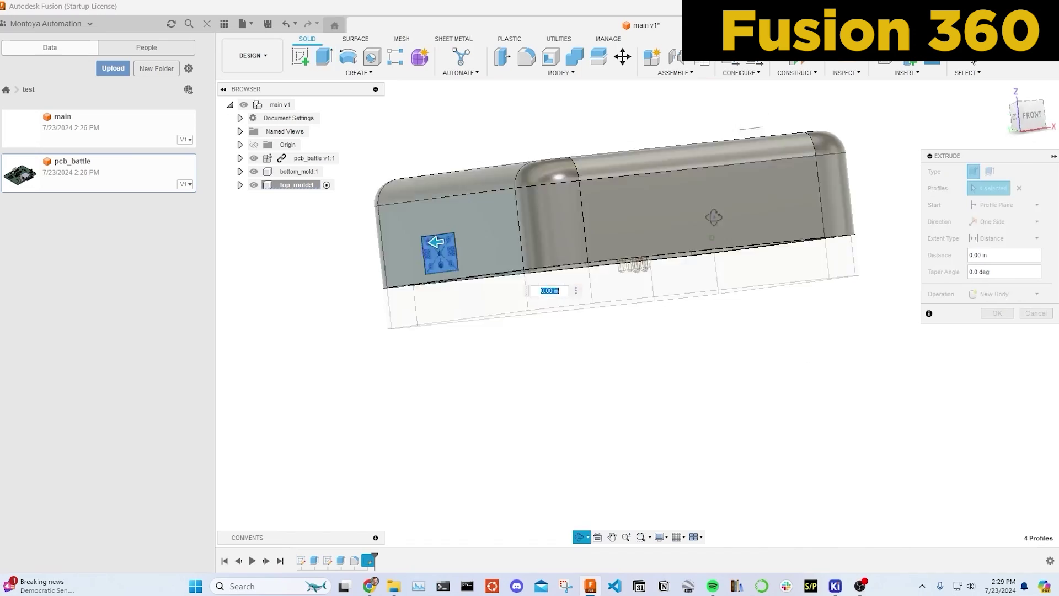
pyautogui.click(253, 171)
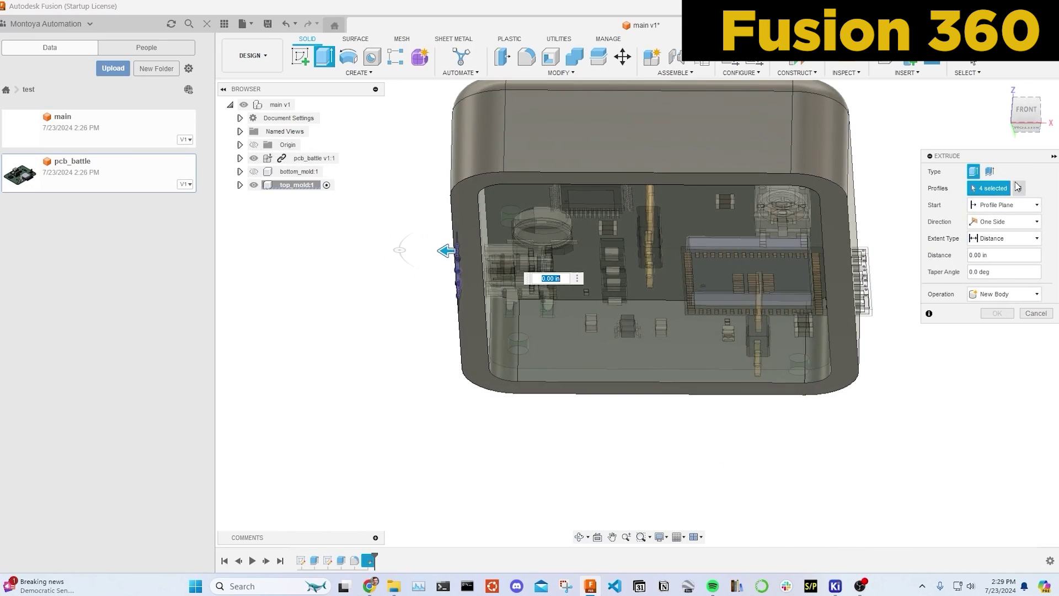
pyautogui.click(991, 236)
pyautogui.click(993, 250)
pyautogui.keyDown('shift'); pyautogui.moveTo(737, 273); pyautogui.dragTo(466, 250, button='middle'); pyautogui.keyUp('shift')
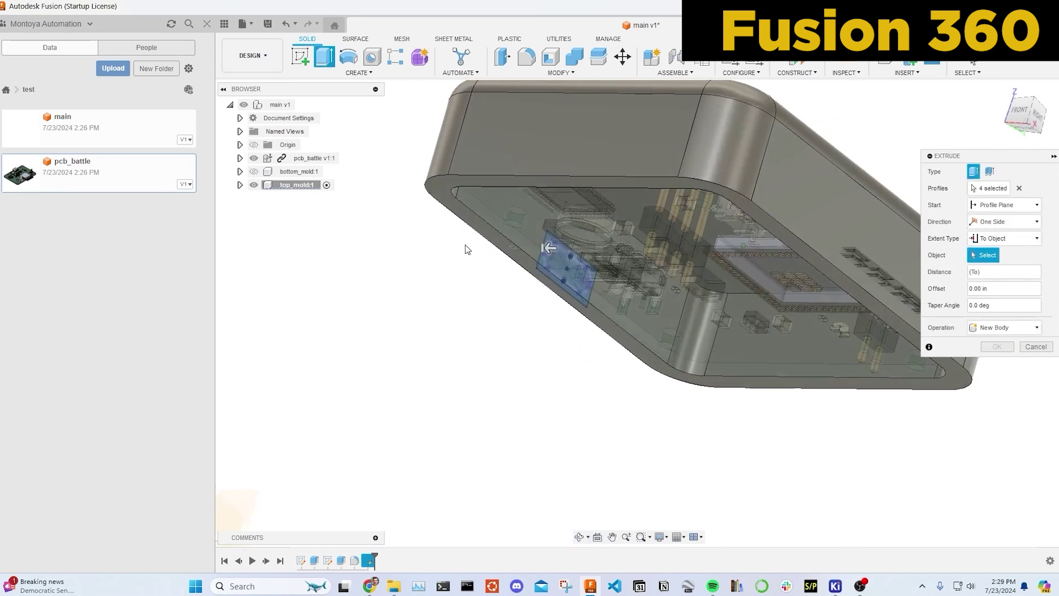
pyautogui.click(643, 256)
pyautogui.press('Return')
pyautogui.keyDown('shift'); pyautogui.moveTo(544, 266); pyautogui.dragTo(311, 213, button='middle'); pyautogui.keyUp('shift')
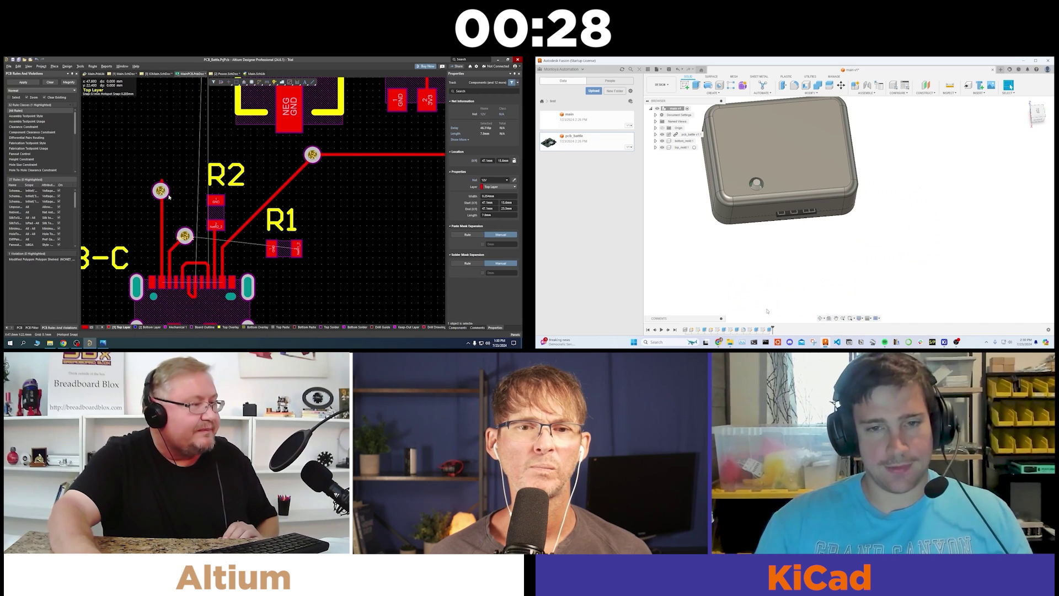
# Nudge the via between R1 and R2 slightly into a new position
pyautogui.click(174, 193)
pyautogui.moveTo(161, 191); pyautogui.dragTo(169, 188)
pyautogui.press('s')
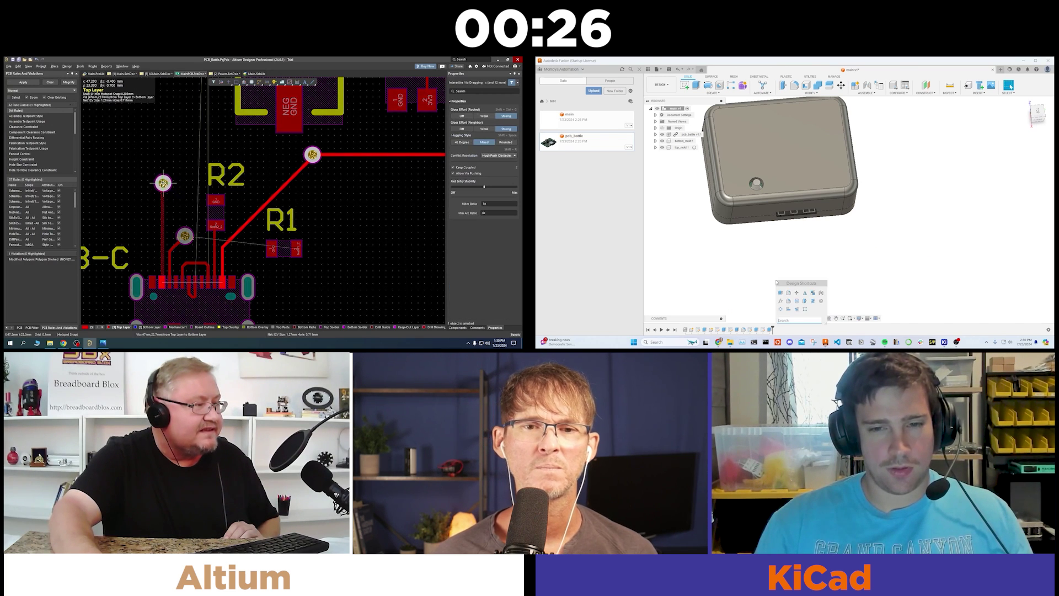
pyautogui.click(755, 218)
pyautogui.press('q')
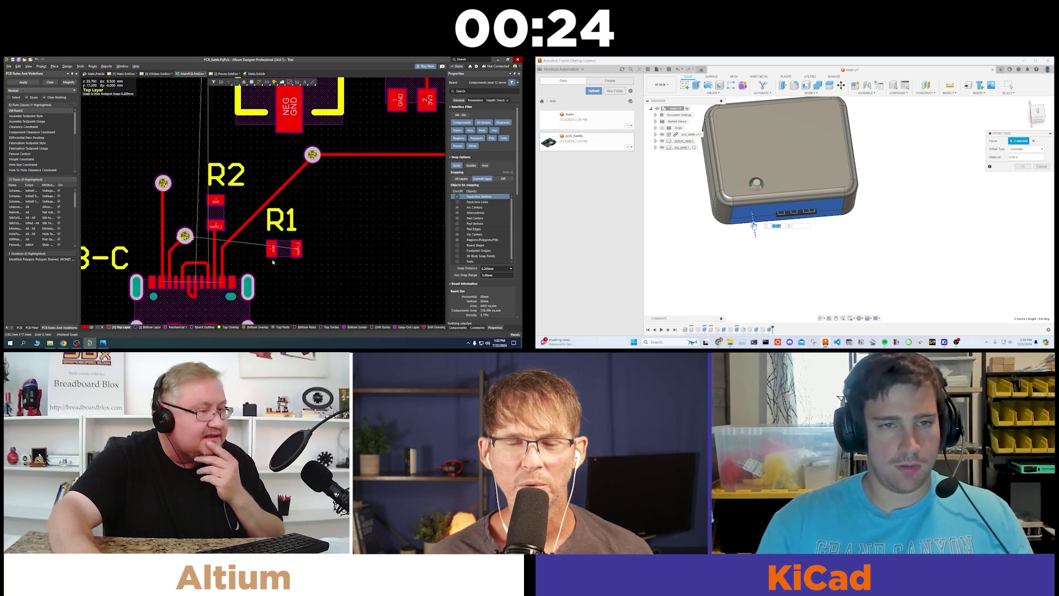
# Select resistor R1, review its right-click actions, then reselect it
pyautogui.moveTo(754, 225); pyautogui.dragTo(833, 279)
pyautogui.click(286, 252)
pyautogui.rightClick(286, 251)
pyautogui.press('Return')
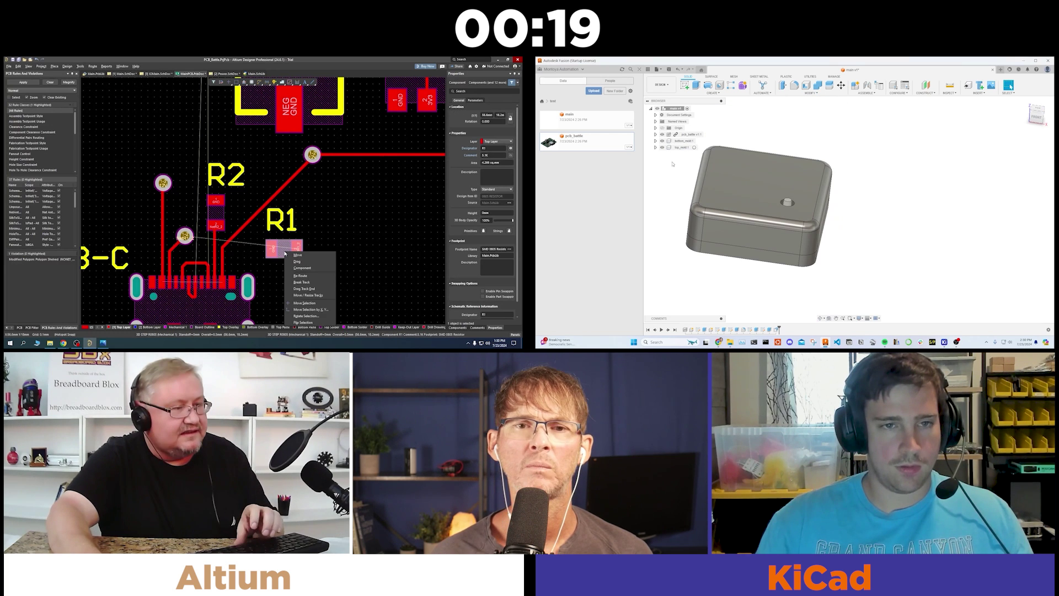
pyautogui.press('Escape')
pyautogui.click(655, 148)
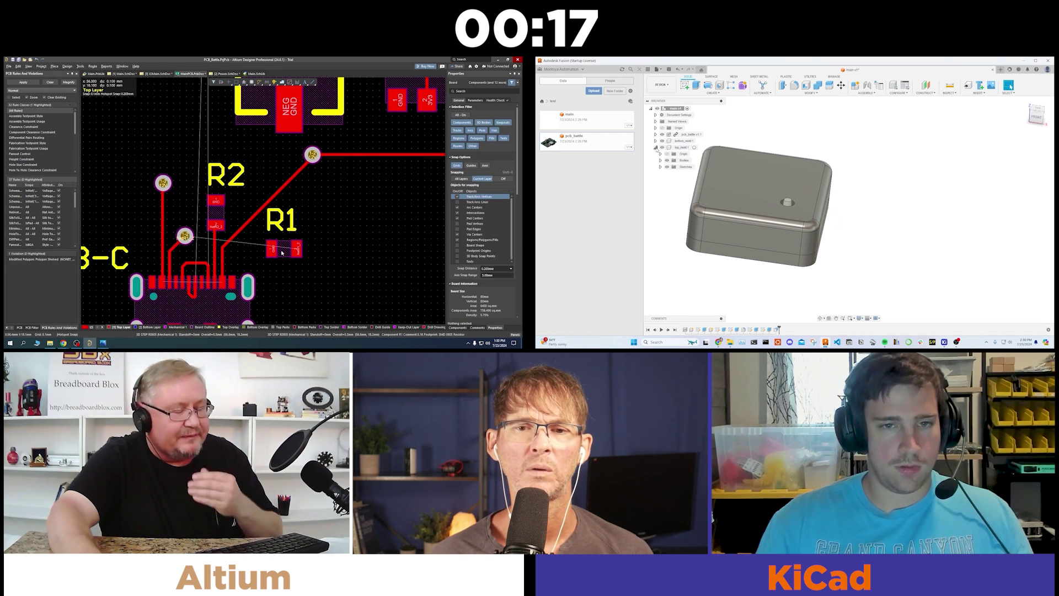
pyautogui.click(662, 147)
pyautogui.click(283, 253)
pyautogui.keyDown('shift'); pyautogui.moveTo(814, 175); pyautogui.dragTo(691, 159, button='middle'); pyautogui.keyUp('shift')
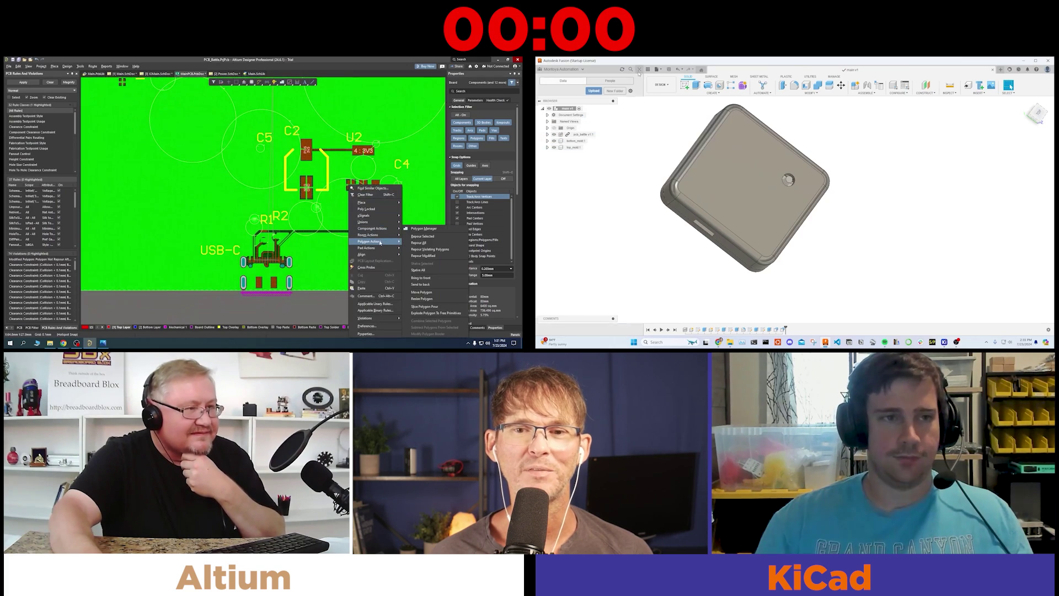
# Repour all ground polygons and tilt the board model to inspect the copper fill
pyautogui.click(418, 242)
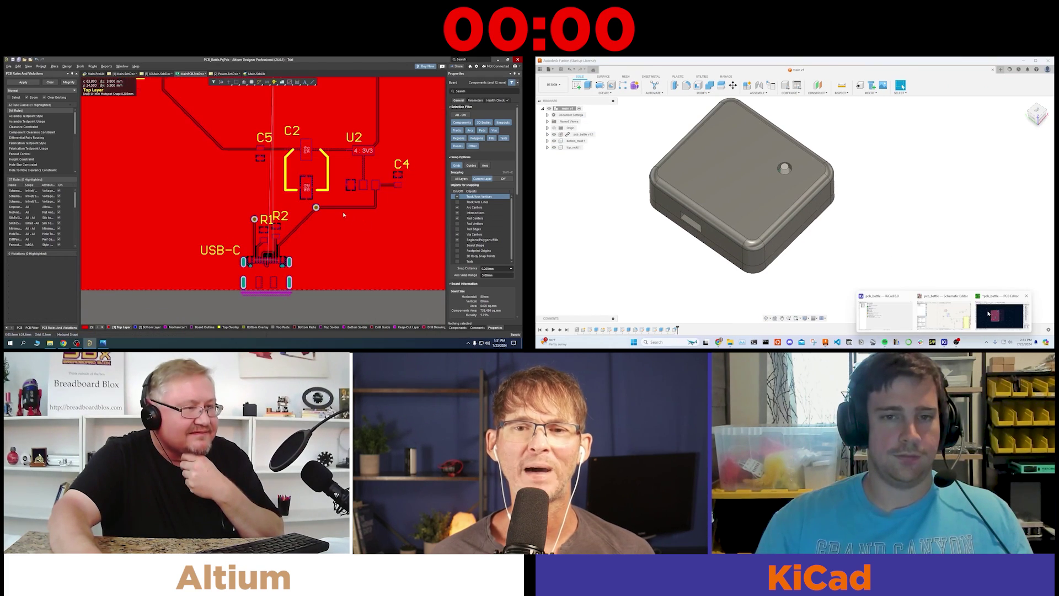
pyautogui.keyDown('ctrl'); pyautogui.scroll(-5, 344, 215); pyautogui.keyUp('ctrl')
pyautogui.click(989, 313)
pyautogui.click(564, 70)
pyautogui.click(585, 171)
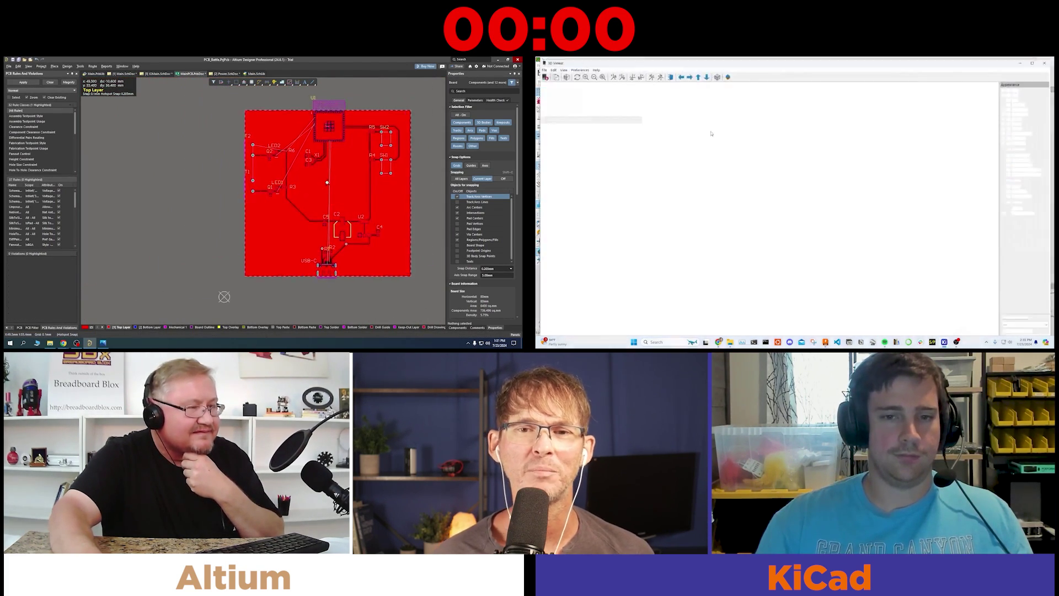
pyautogui.moveTo(711, 134); pyautogui.dragTo(775, 309)
pyautogui.keyDown('ctrl'); pyautogui.scroll(2, 293, 190); pyautogui.keyUp('ctrl')
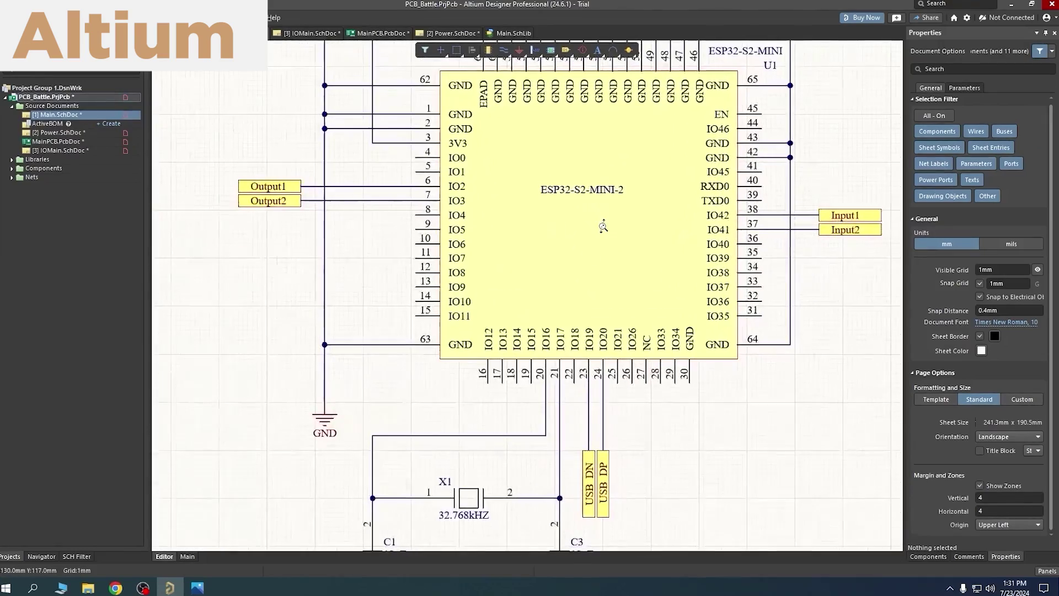
# View Power.SchDoc and IOMain.SchDoc, then bring up the MainPCB.PcbDoc layout
pyautogui.keyDown('ctrl'); pyautogui.scroll(-3, 603, 226); pyautogui.keyUp('ctrl')
pyautogui.keyDown('ctrl'); pyautogui.scroll(-1, 606, 230); pyautogui.keyUp('ctrl')
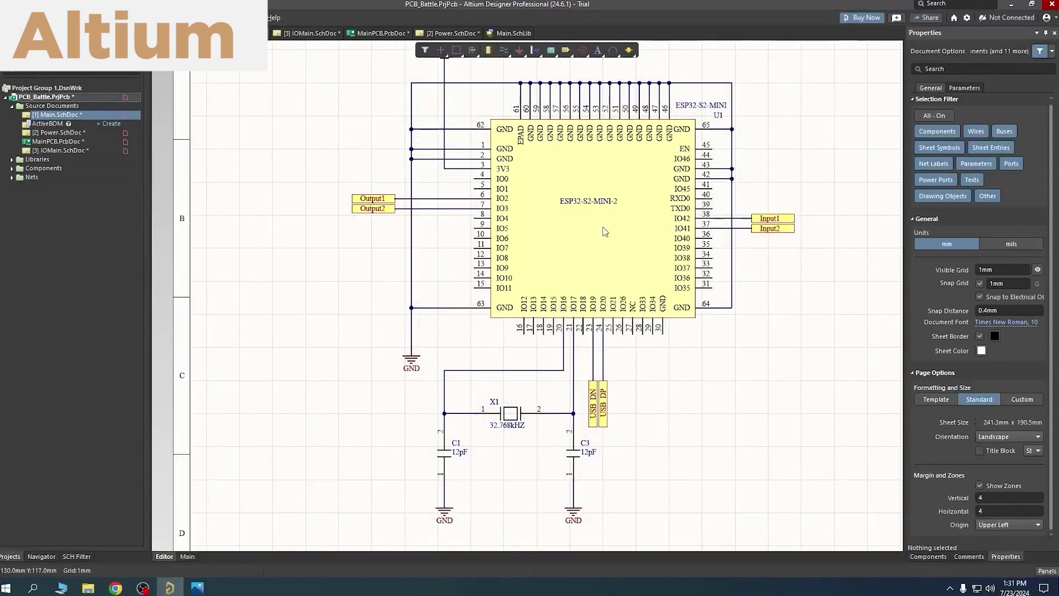
pyautogui.doubleClick(61, 133)
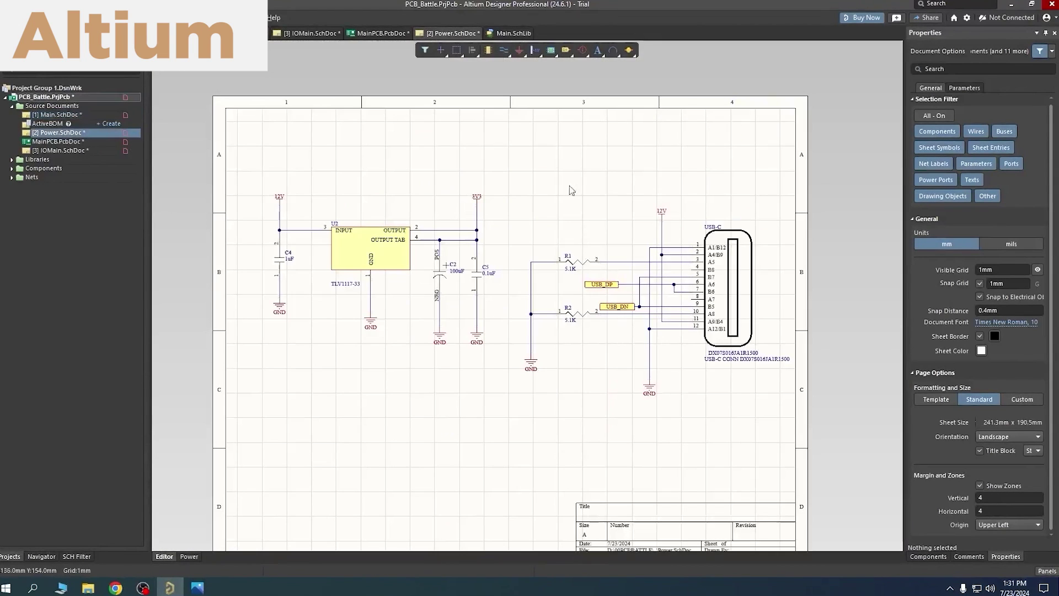
pyautogui.doubleClick(58, 150)
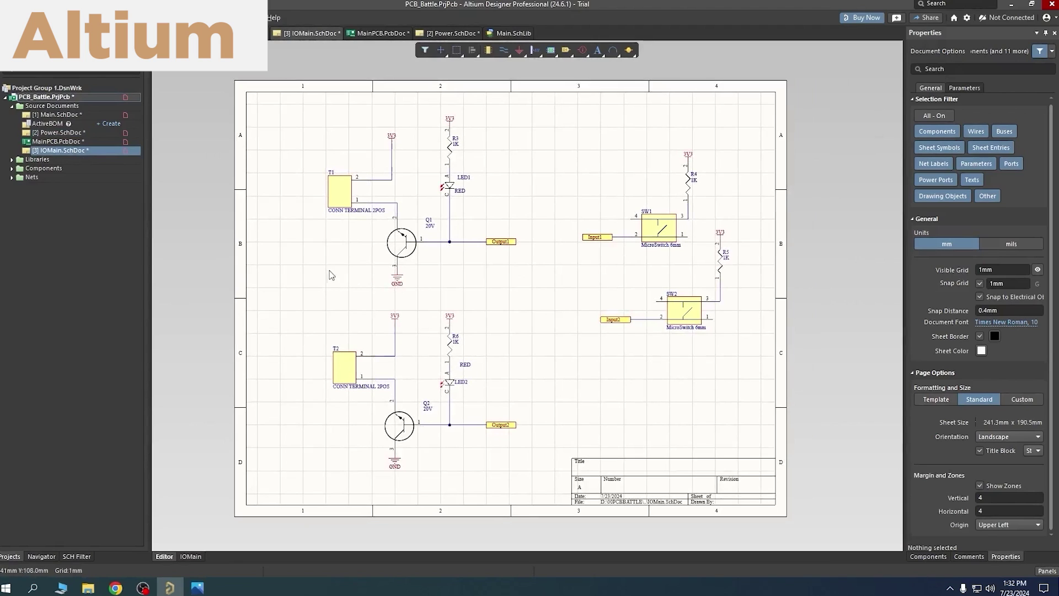
pyautogui.doubleClick(65, 143)
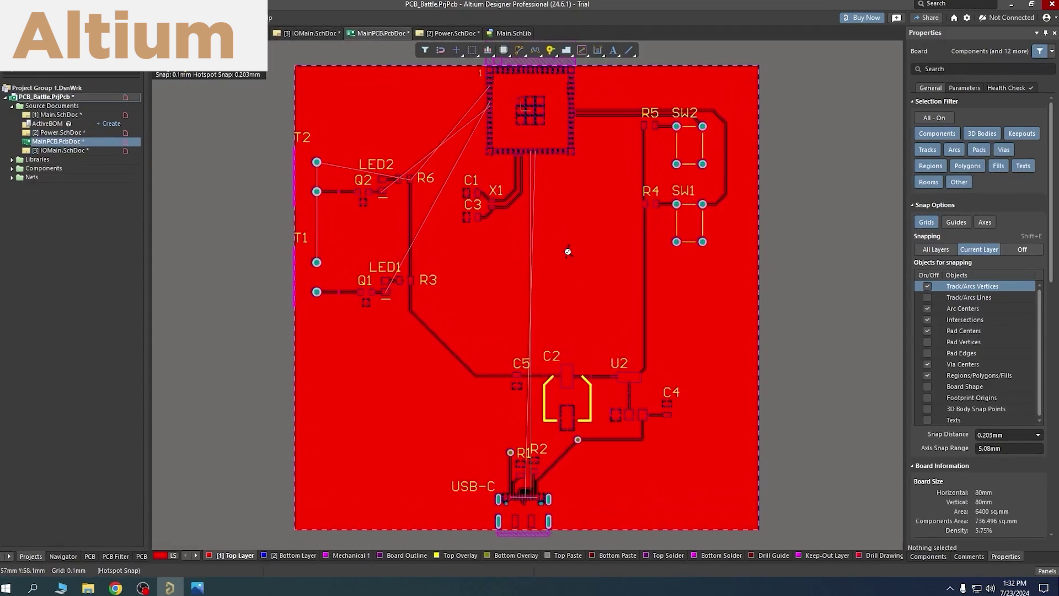
# Switch the MainPCB layout to 3D view mode
pyautogui.press('3')
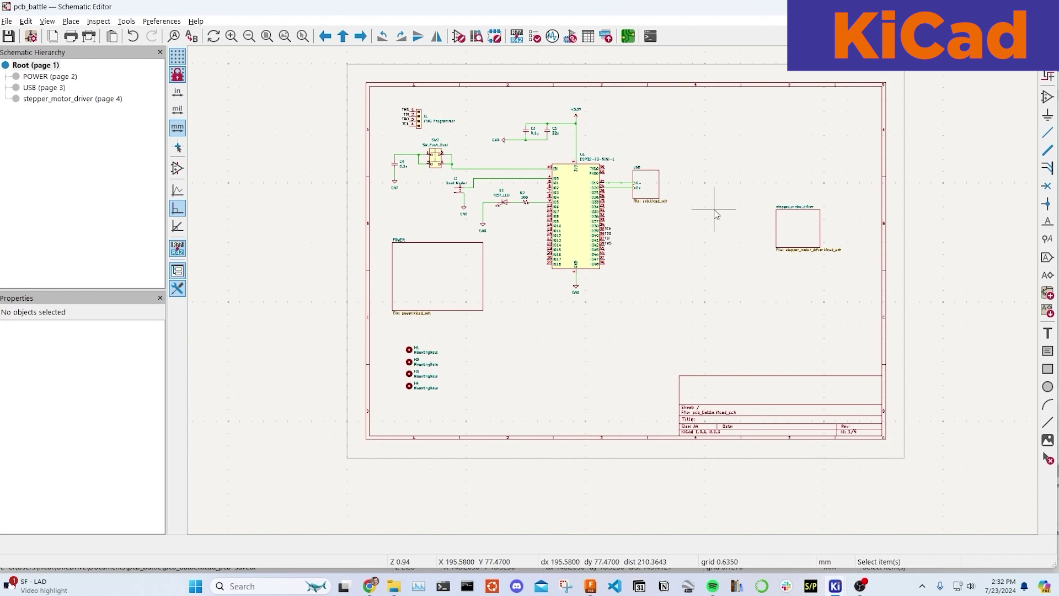
# Visit the POWER and stepper_motor_driver sub-sheets from the root sheet, then enter the USB sheet
pyautogui.scroll(3, 331, 331)
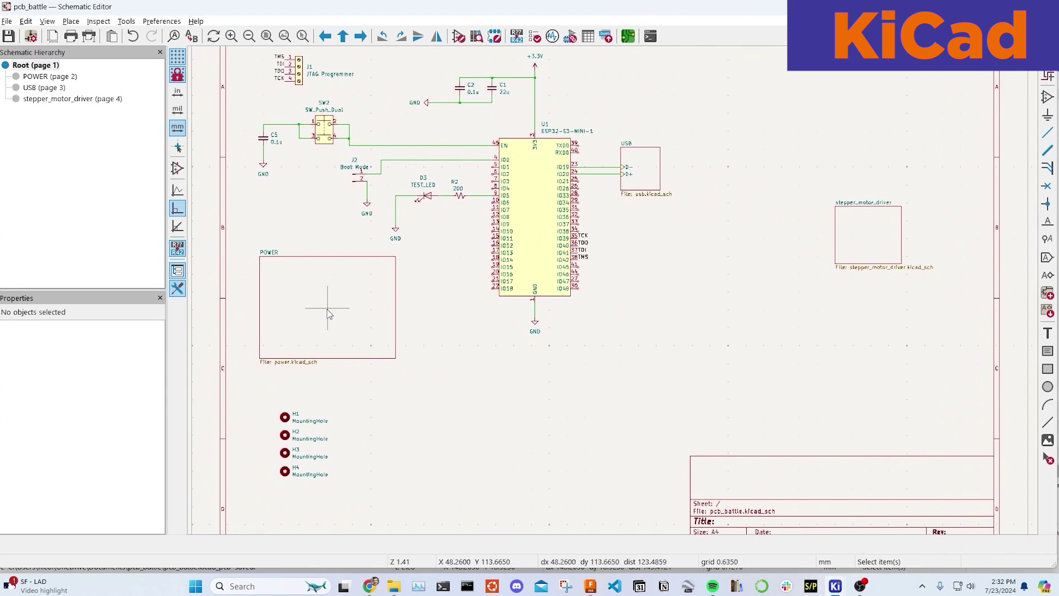
pyautogui.doubleClick(331, 354)
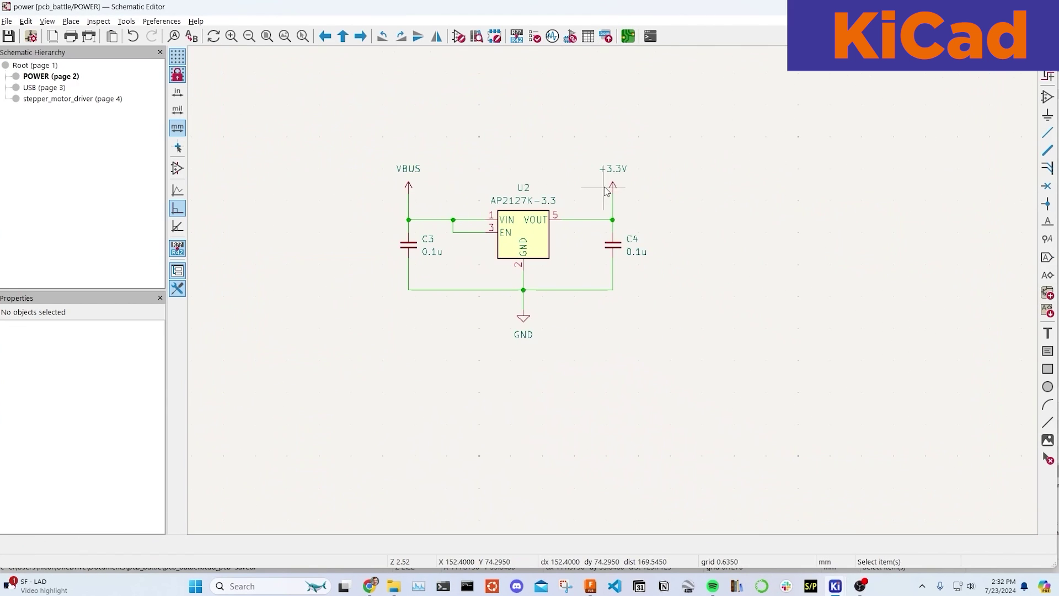
pyautogui.click(325, 37)
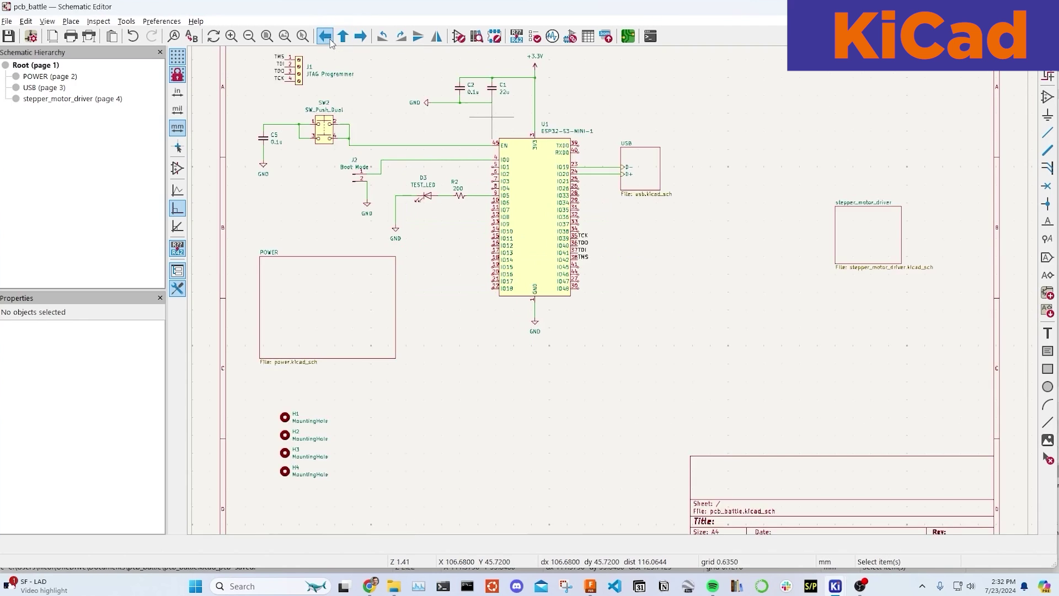
pyautogui.doubleClick(853, 256)
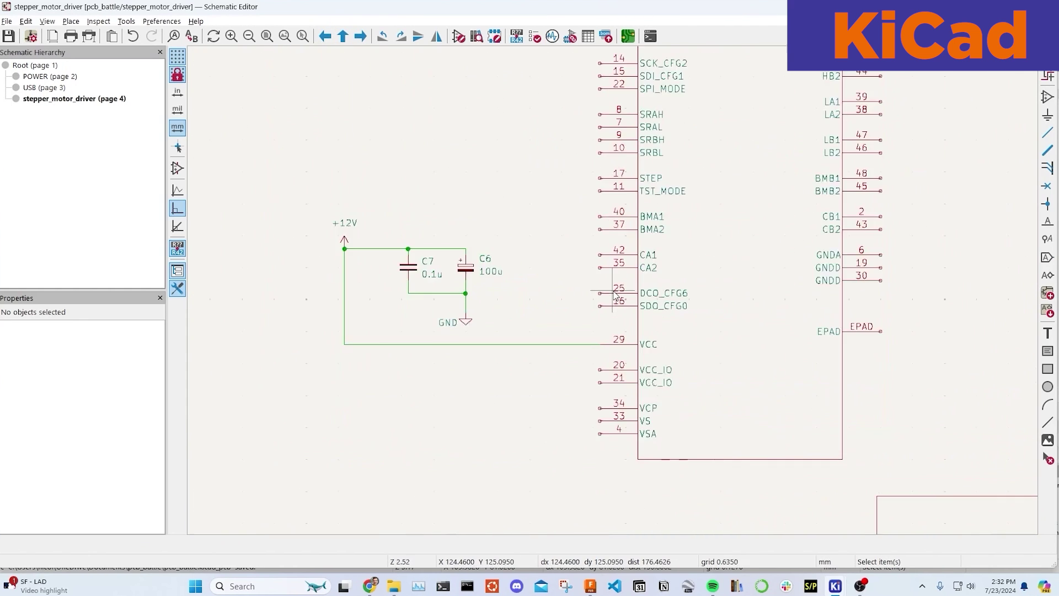
pyautogui.click(302, 36)
pyautogui.click(325, 37)
pyautogui.scroll(3, 508, 281)
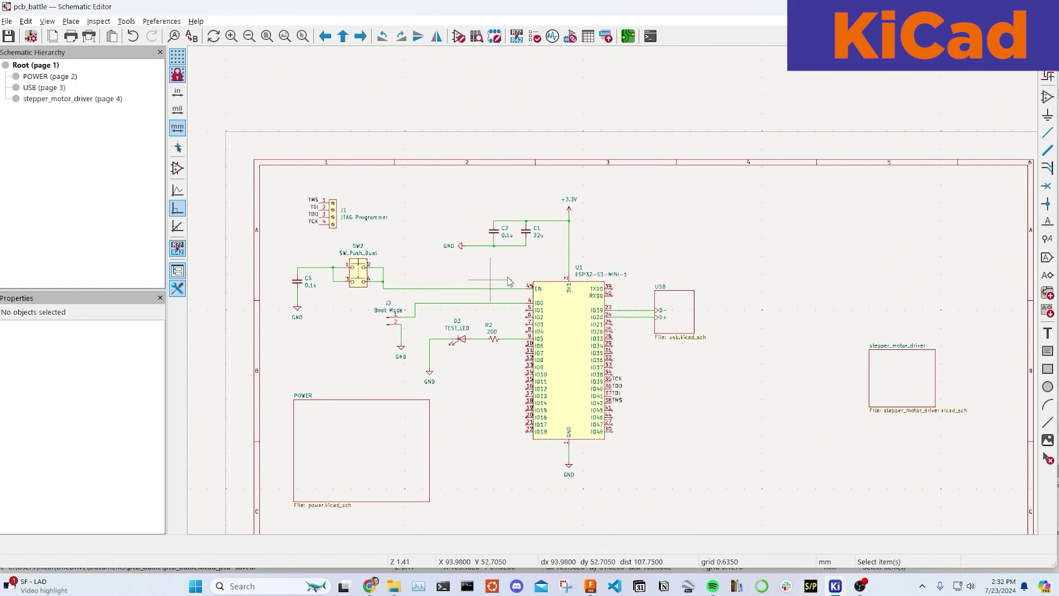
pyautogui.doubleClick(678, 306)
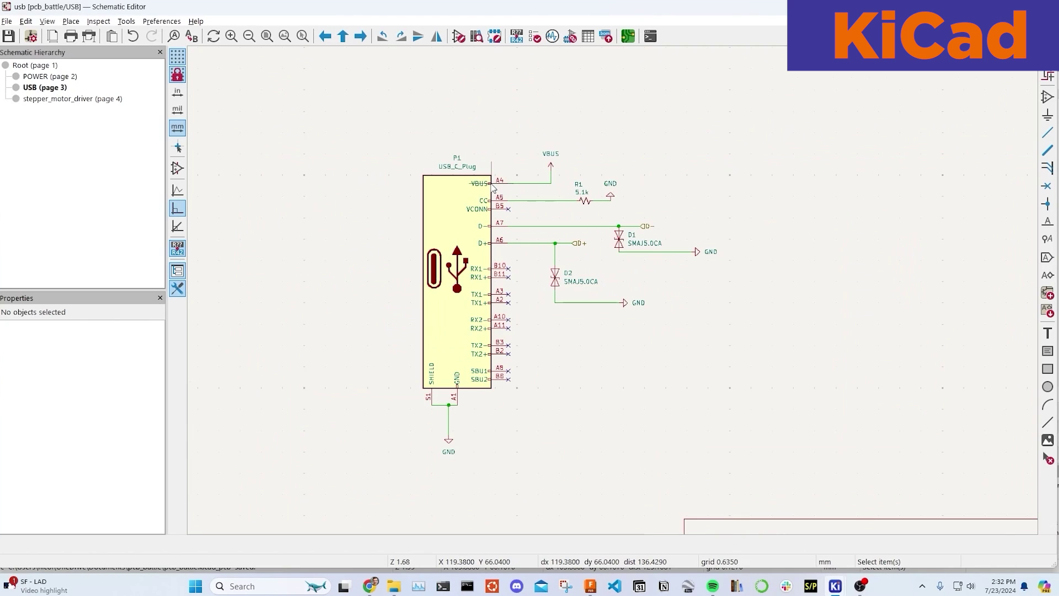